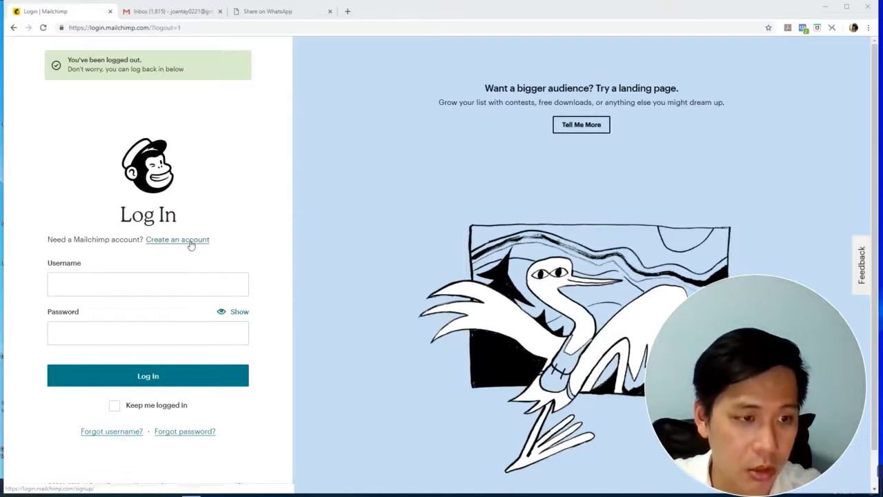
Open the free-account signup form from the Mailchimp login page.
{"action": "left_click", "coordinate": [191, 242]}
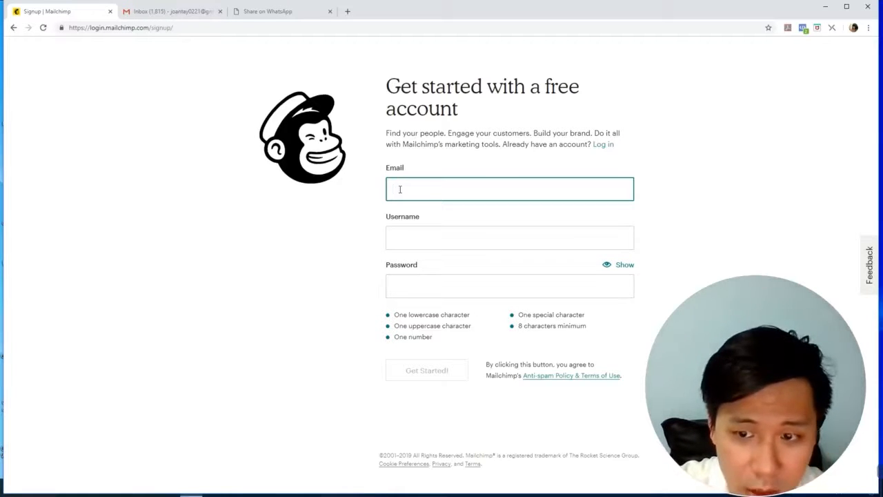
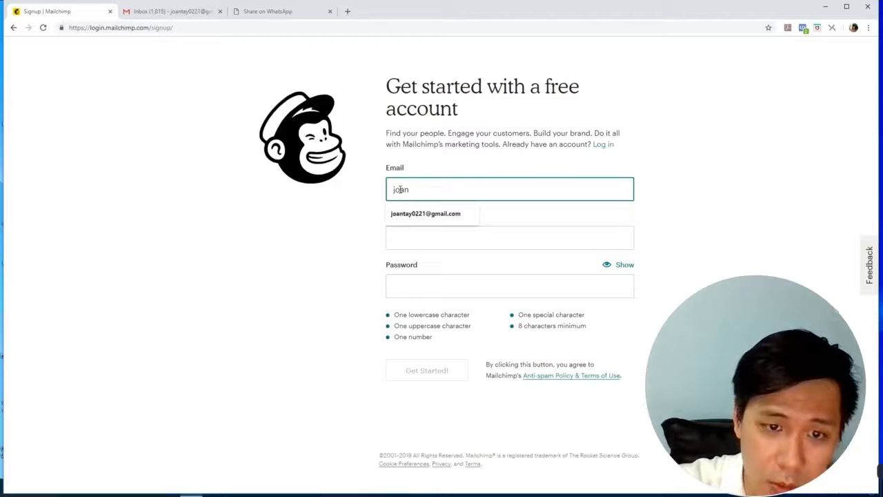
Register with the suggested email address, a username and a capitalised secure password, and submit.
{"action": "key", "text": "Down"}
{"action": "key", "text": "Tab"}
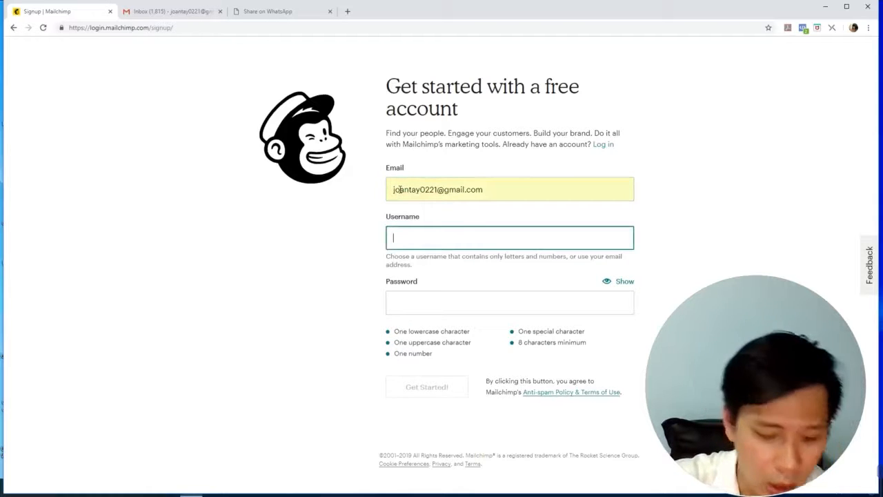
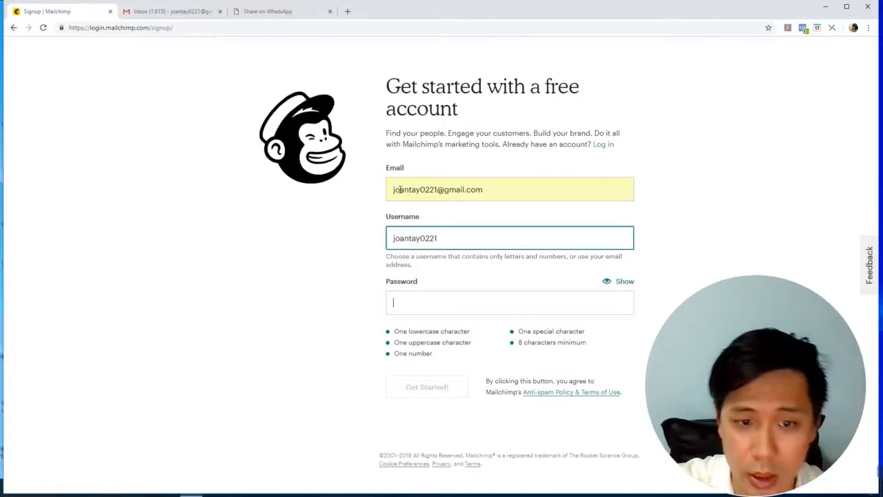
{"action": "key", "text": "Tab"}
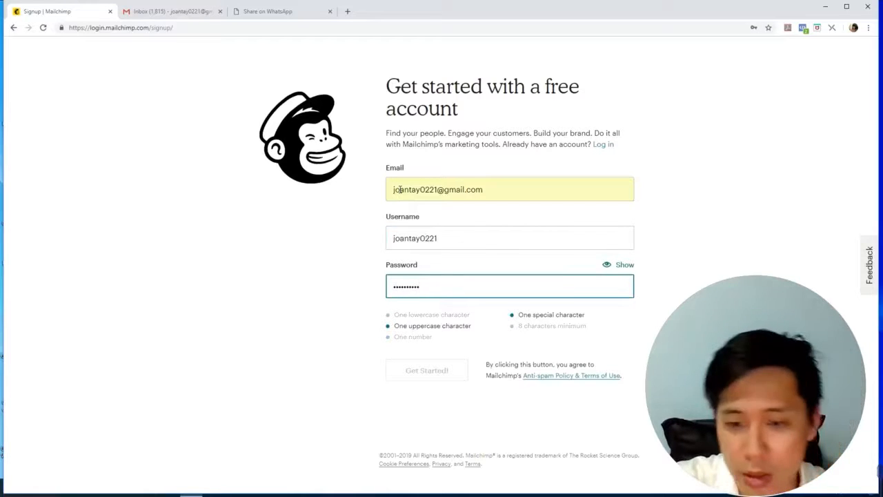
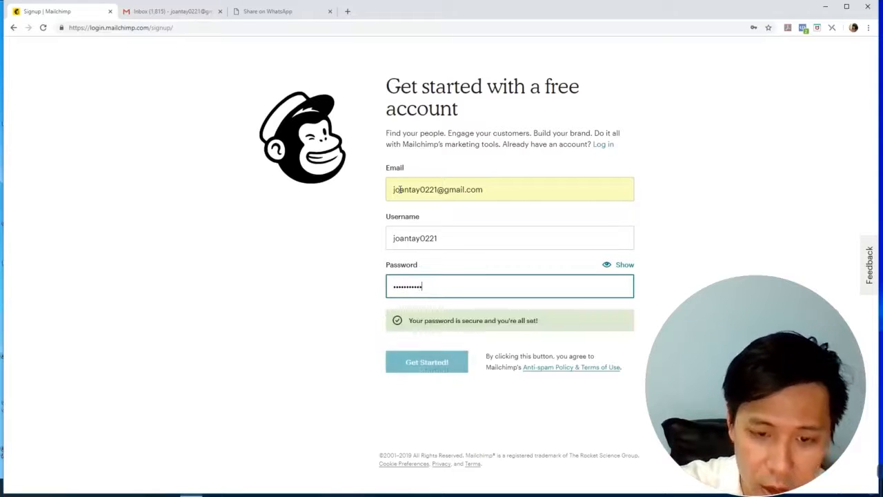
{"action": "left_click", "coordinate": [428, 366]}
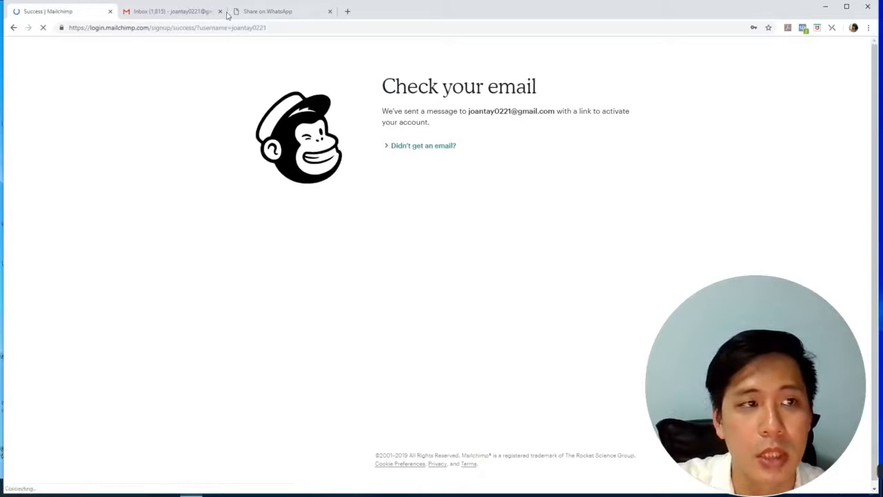
Activate the new account from the Mailchimp email in Gmail.
{"action": "left_click", "coordinate": [169, 11]}
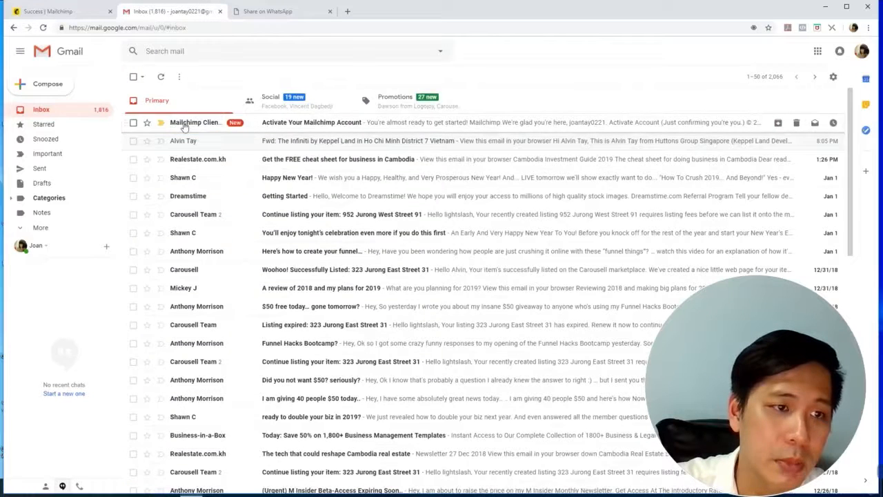
{"action": "left_click", "coordinate": [182, 122]}
{"action": "left_click", "coordinate": [485, 312]}
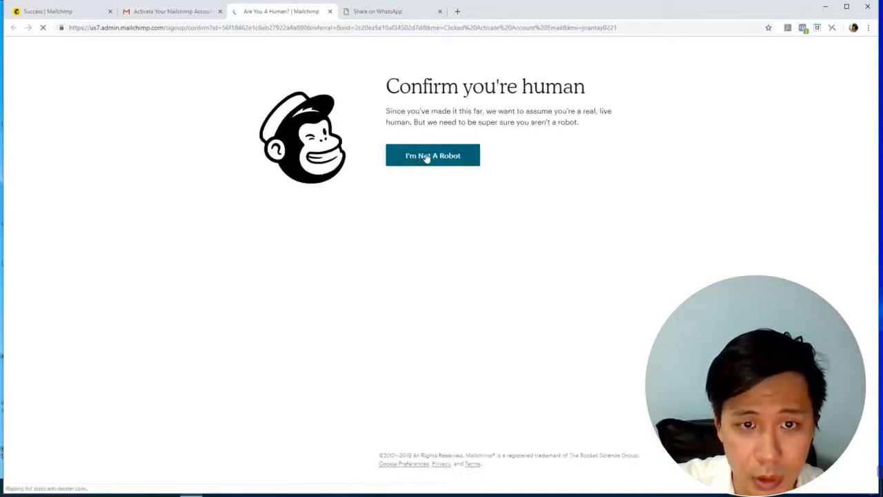
Pass the 'I'm not a robot' check by selecting the four crosswalk images and verifying.
{"action": "left_click", "coordinate": [422, 156]}
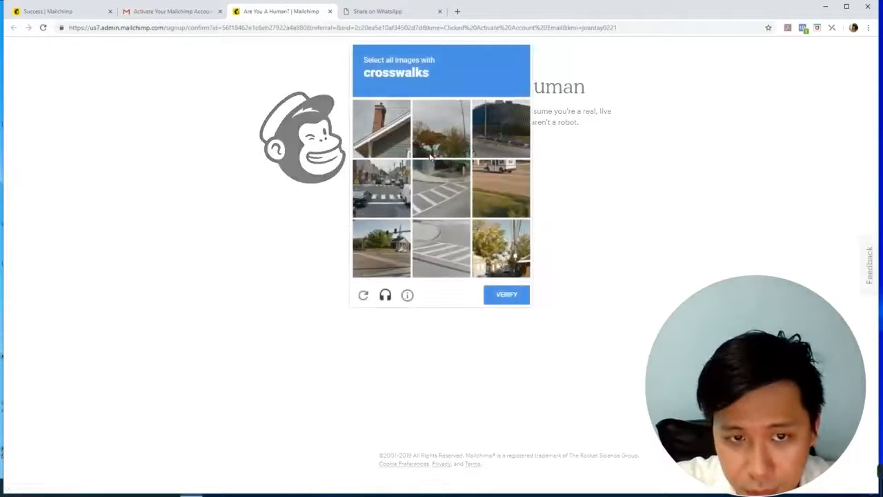
{"action": "left_click", "coordinate": [385, 210]}
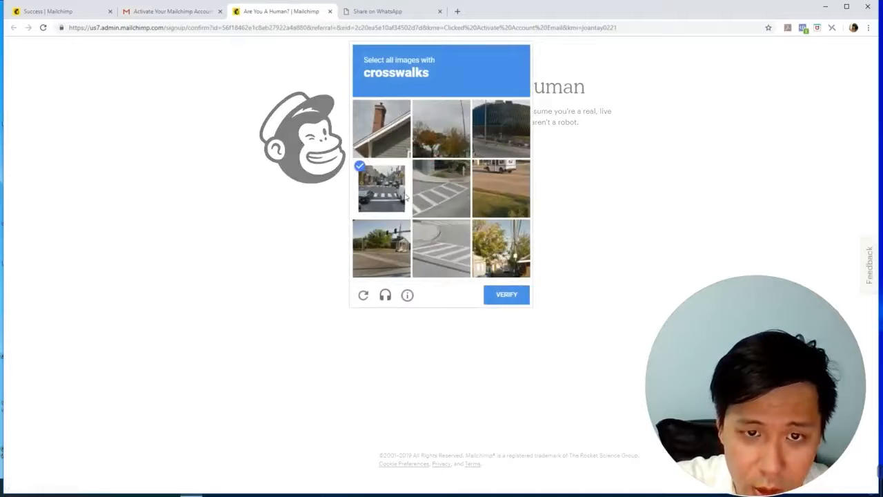
{"action": "left_click", "coordinate": [442, 200]}
{"action": "left_click", "coordinate": [446, 252]}
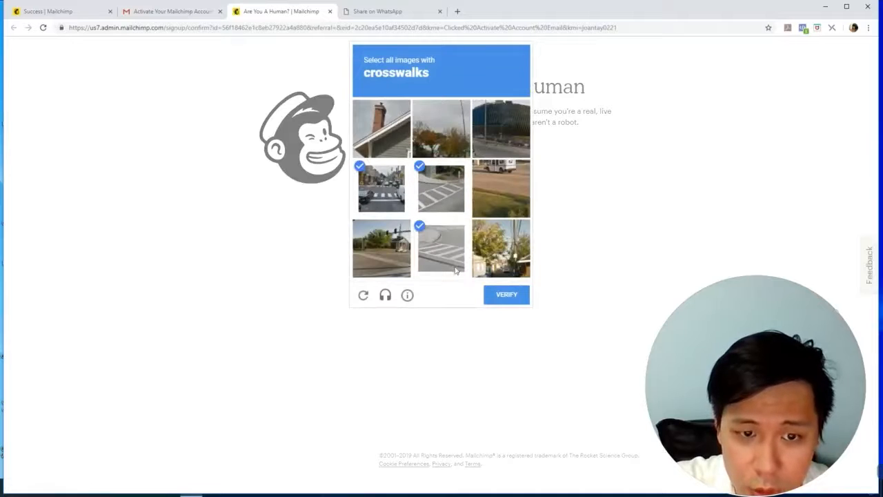
{"action": "left_click", "coordinate": [380, 257]}
{"action": "left_click", "coordinate": [500, 296]}
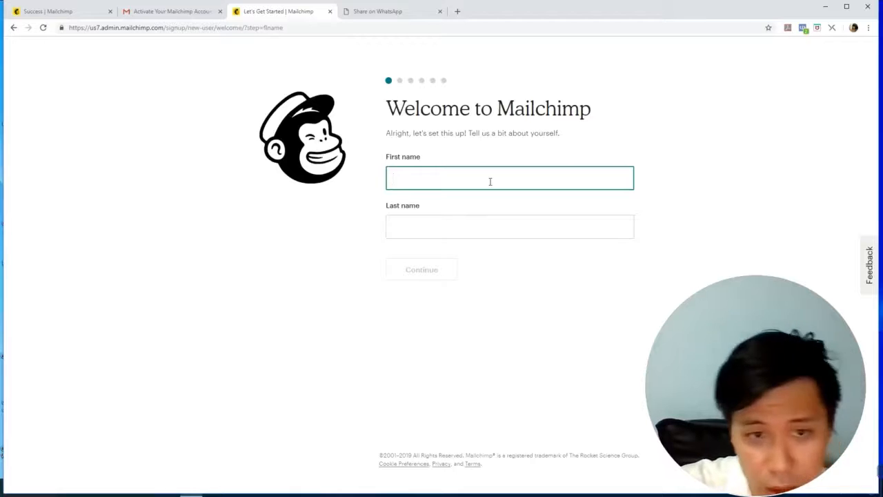
Enter the account holder's first and last name, correcting a typo, and continue.
{"action": "type", "text": "JOan"}
{"action": "key", "text": "Tab"}
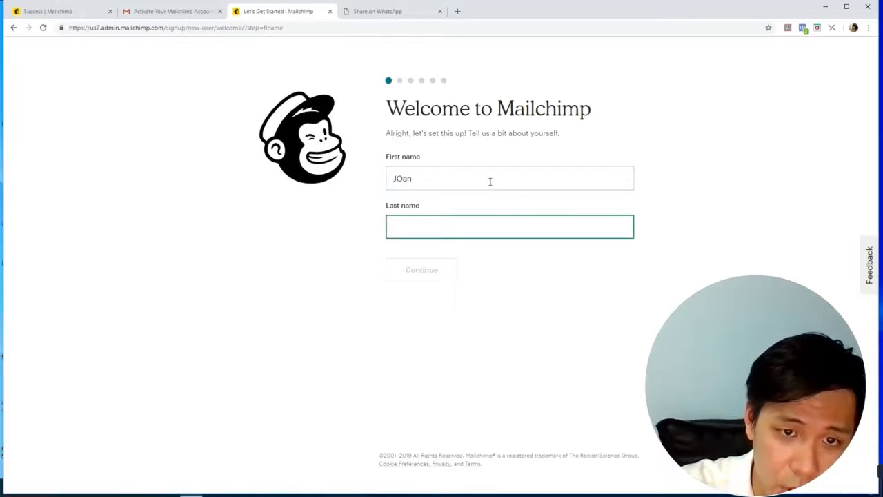
{"action": "double_click", "coordinate": [386, 178]}
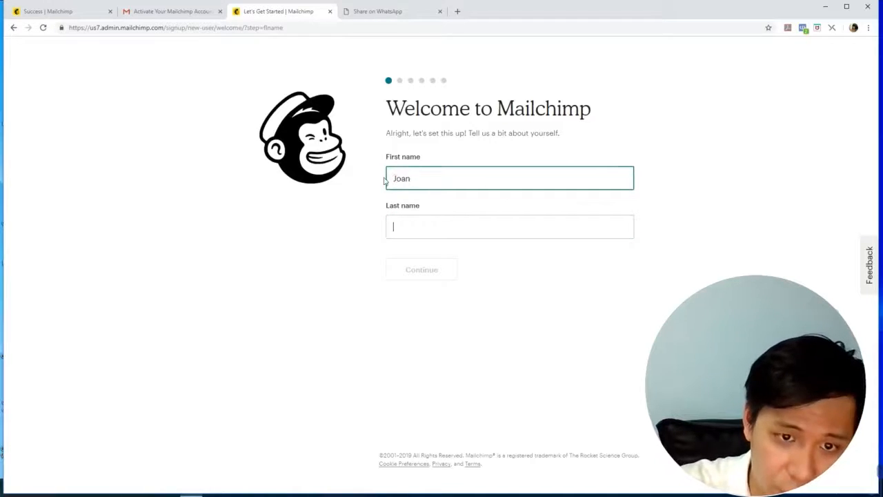
{"action": "key", "text": "Tab"}
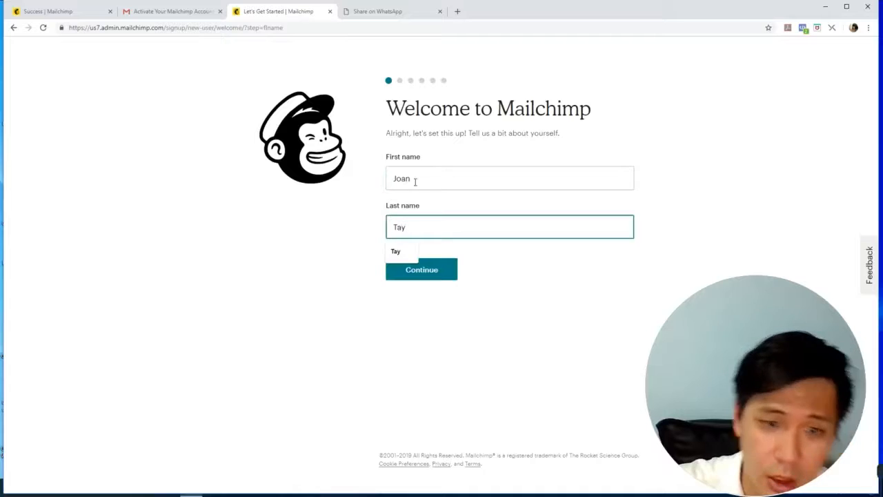
{"action": "left_click", "coordinate": [441, 279]}
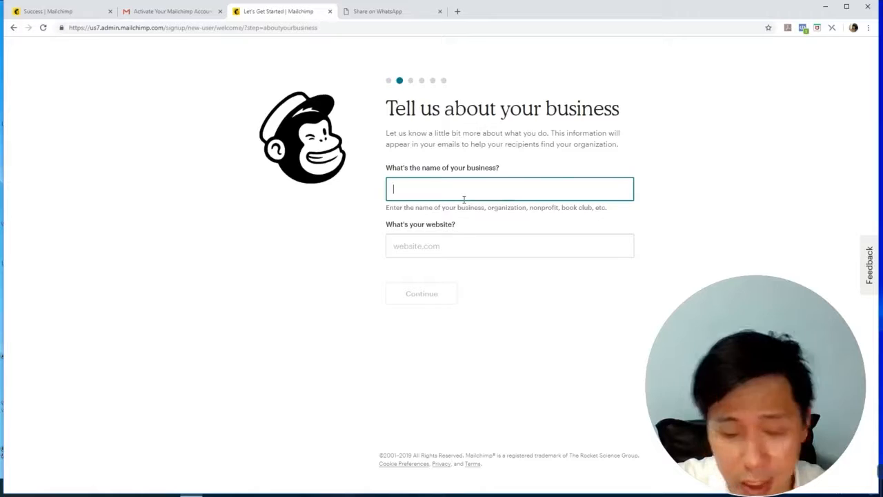
{"action": "type", "text": "Real"}
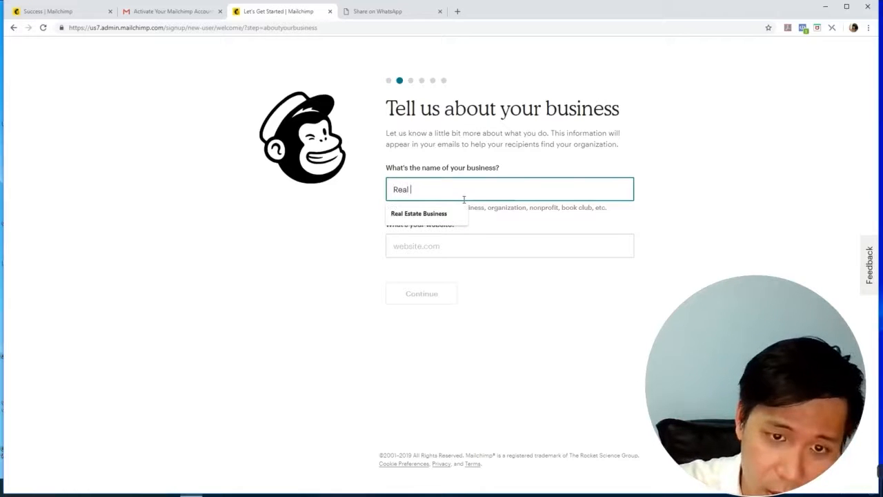
{"action": "key", "text": "Down"}
{"action": "key", "text": "Tab"}
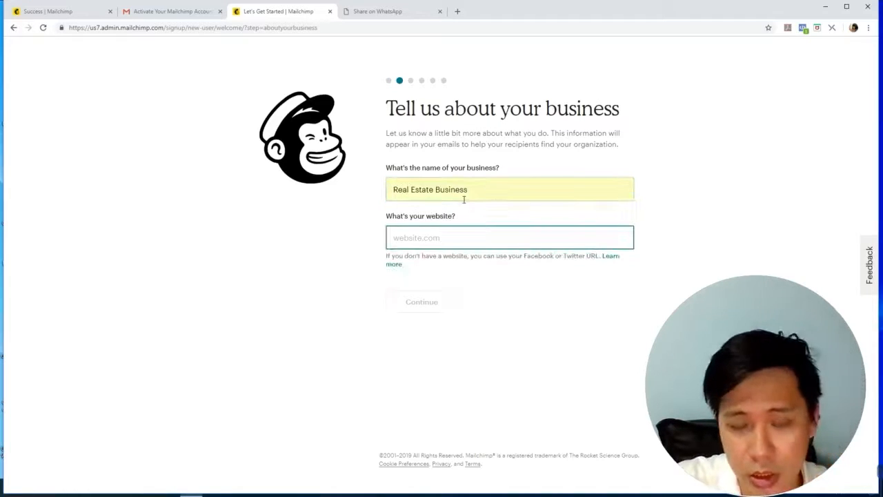
{"action": "type", "text": "www.lux"}
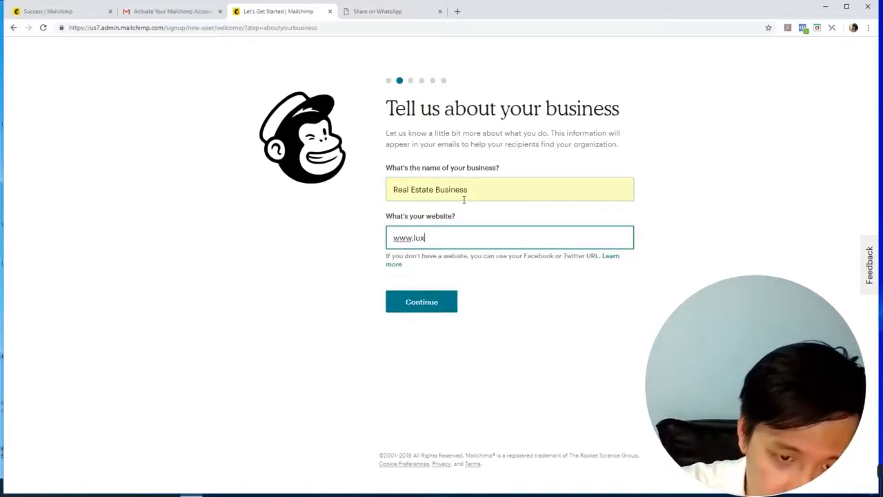
{"action": "type", "text": "epropertyforsale.com"}
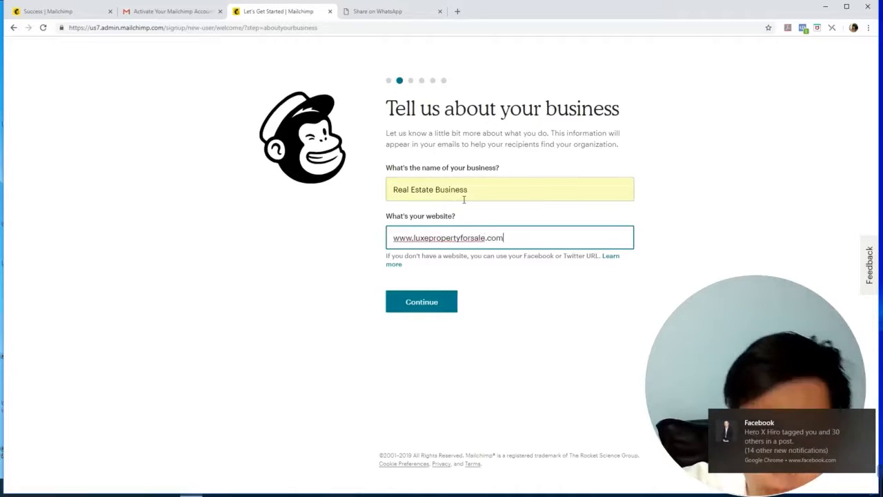
{"action": "left_click", "coordinate": [428, 302]}
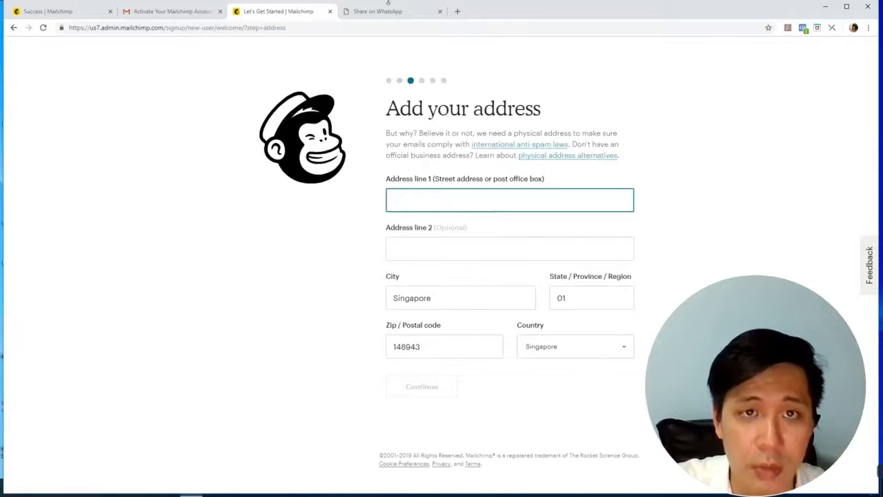
In a new tab, search Google for 'huttonsgroup' and open the Huttons Asia Pte Ltd website.
{"action": "left_click", "coordinate": [458, 11]}
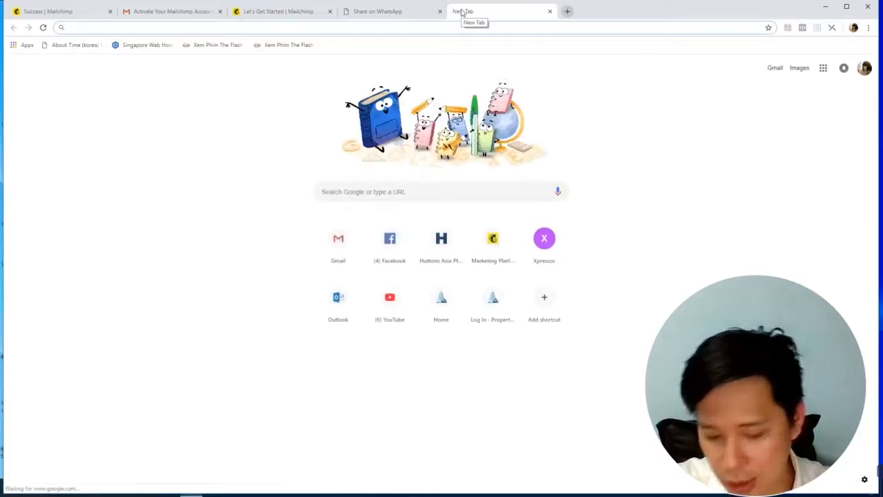
{"action": "type", "text": "www."}
{"action": "key", "text": "BackSpace"}
{"action": "key", "text": "BackSpace"}
{"action": "key", "text": "BackSpace"}
{"action": "key", "text": "BackSpace"}
{"action": "key", "text": "BackSpace"}
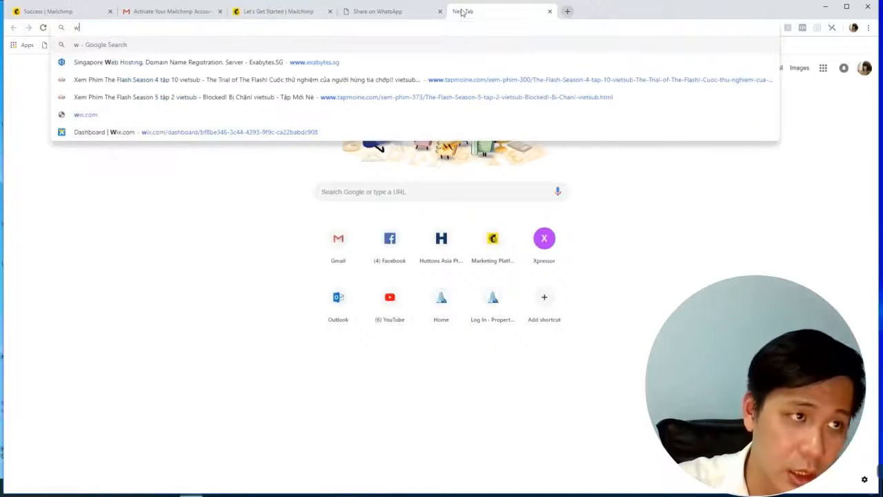
{"action": "type", "text": "hu"}
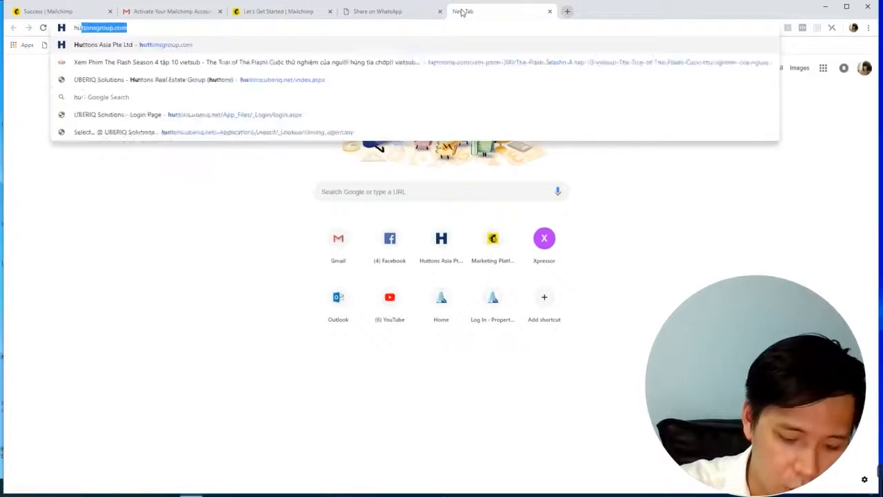
{"action": "type", "text": "ttons"}
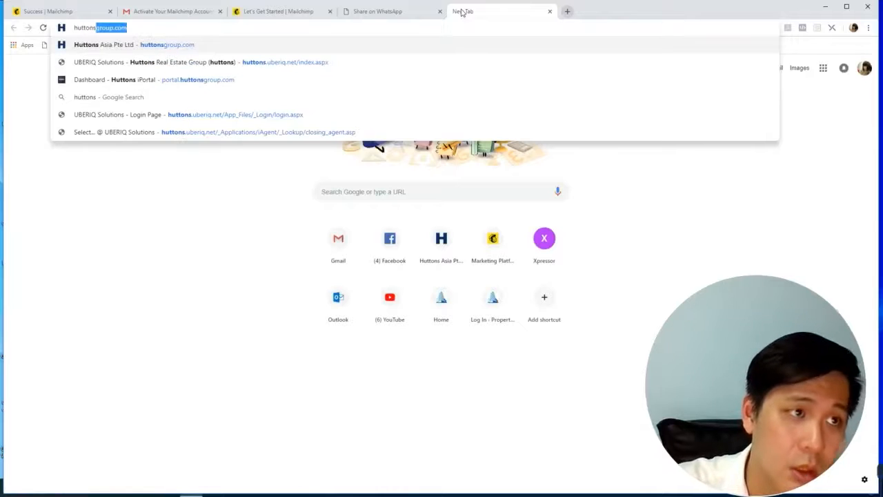
{"action": "key", "text": "Return"}
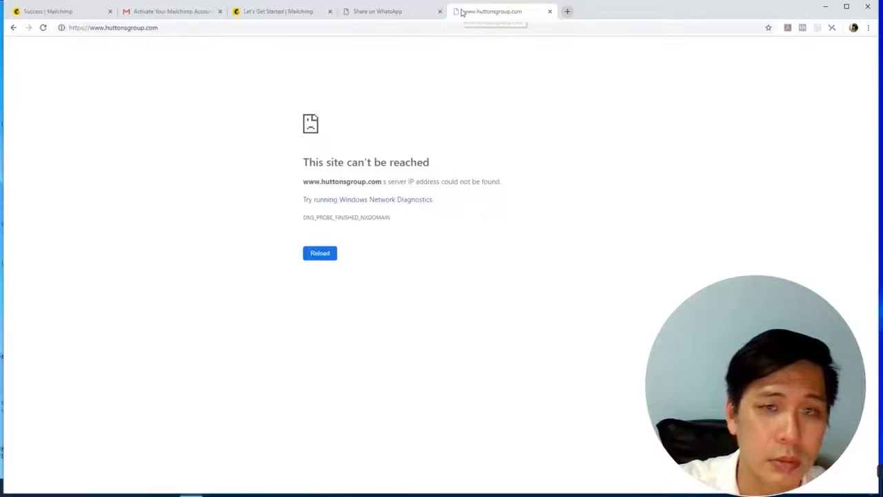
{"action": "left_click", "coordinate": [172, 29]}
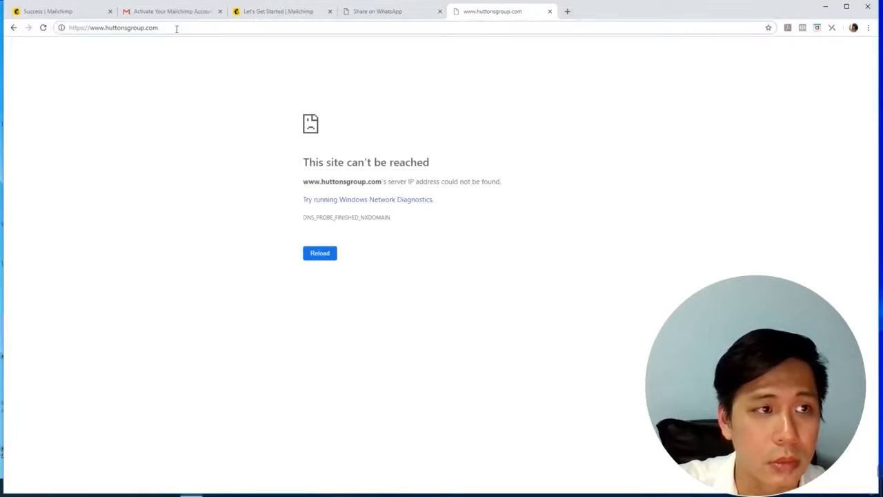
{"action": "left_click_drag", "start_coordinate": [106, 29], "coordinate": [30, 22]}
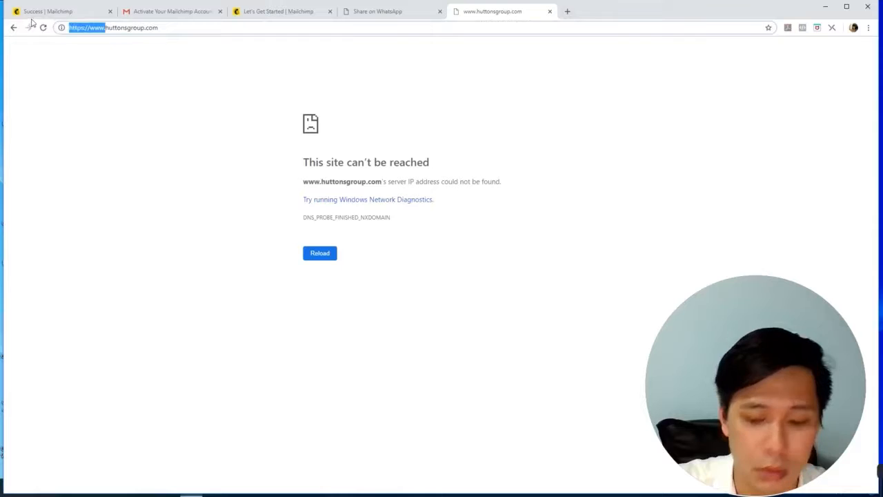
{"action": "key", "text": "BackSpace"}
{"action": "key", "text": "BackSpace"}
{"action": "key", "text": "BackSpace"}
{"action": "key", "text": "BackSpace"}
{"action": "key", "text": "BackSpace"}
{"action": "key", "text": "Return"}
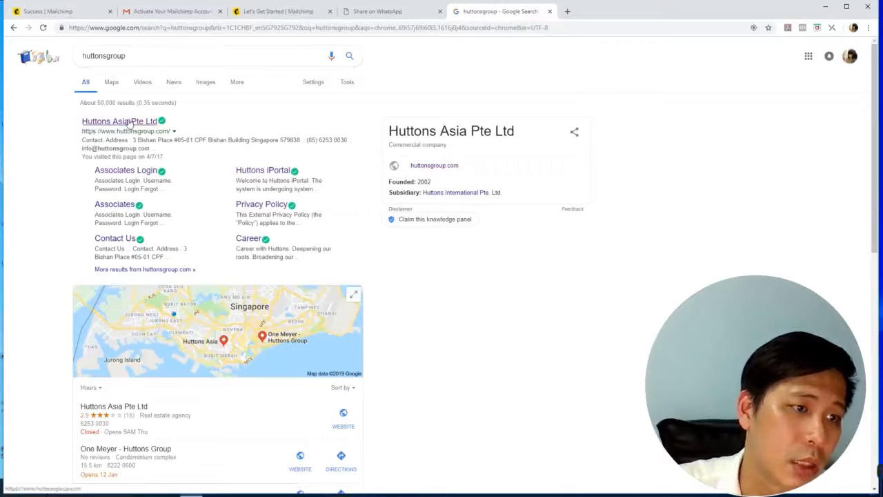
{"action": "left_click", "coordinate": [128, 122]}
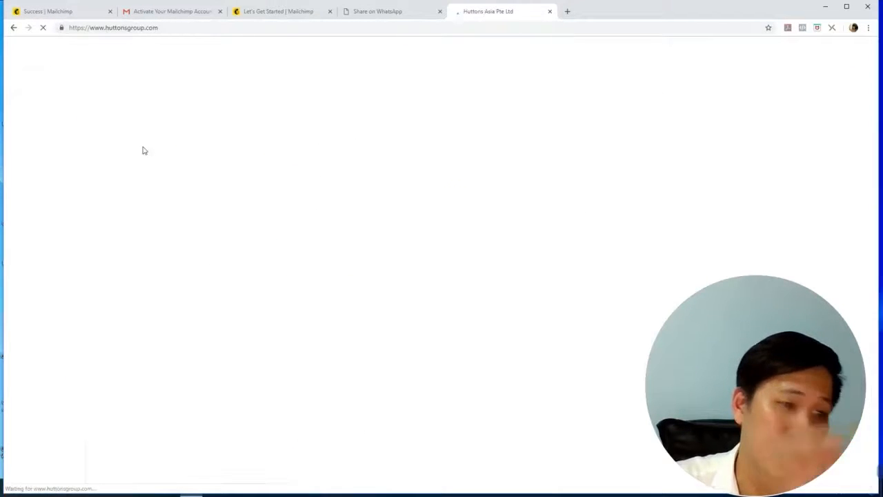
Copy the office address from the site footer and return to the Mailchimp address form.
{"action": "scroll", "coordinate": [182, 163], "scroll_direction": "down", "scroll_amount": 10}
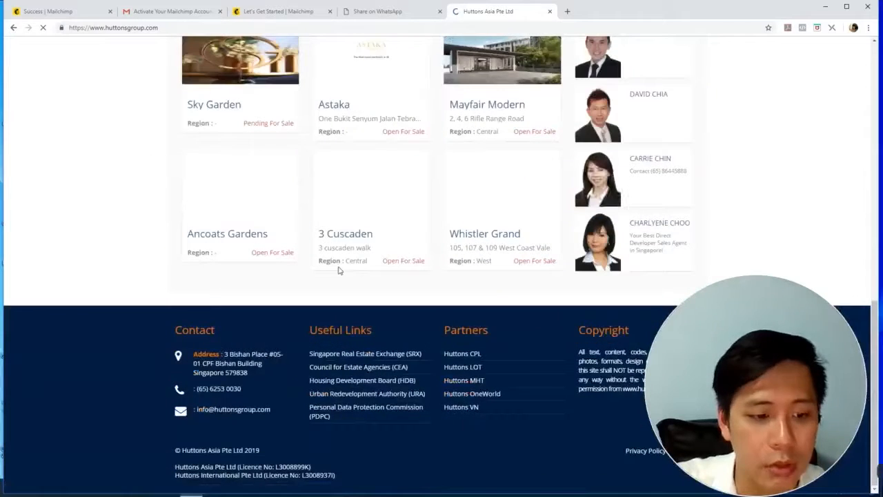
{"action": "left_click_drag", "start_coordinate": [224, 354], "coordinate": [265, 371]}
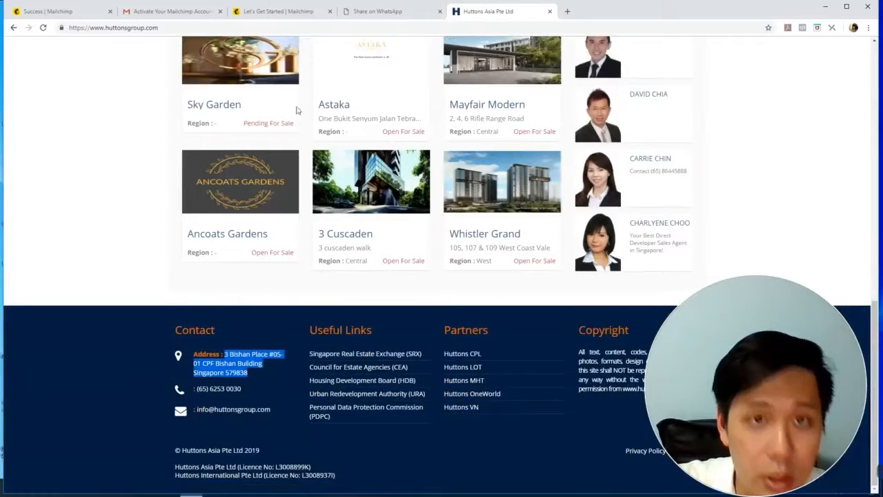
{"action": "left_click", "coordinate": [215, 8]}
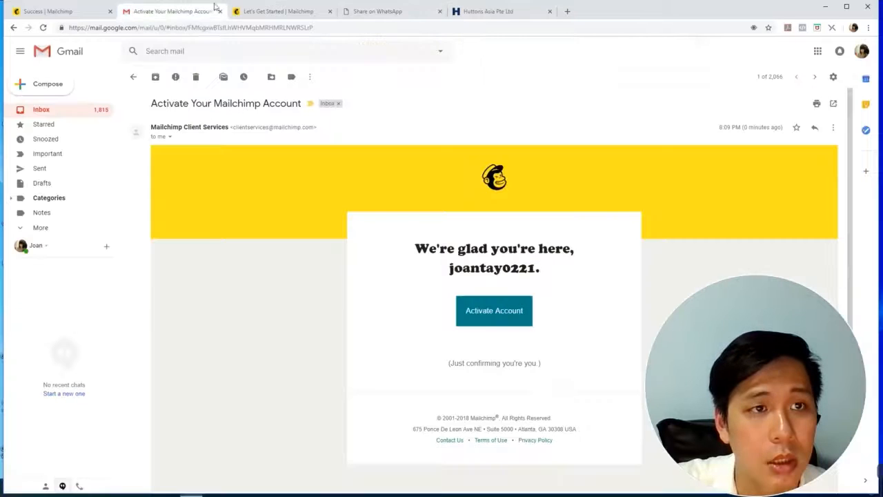
{"action": "left_click", "coordinate": [61, 10]}
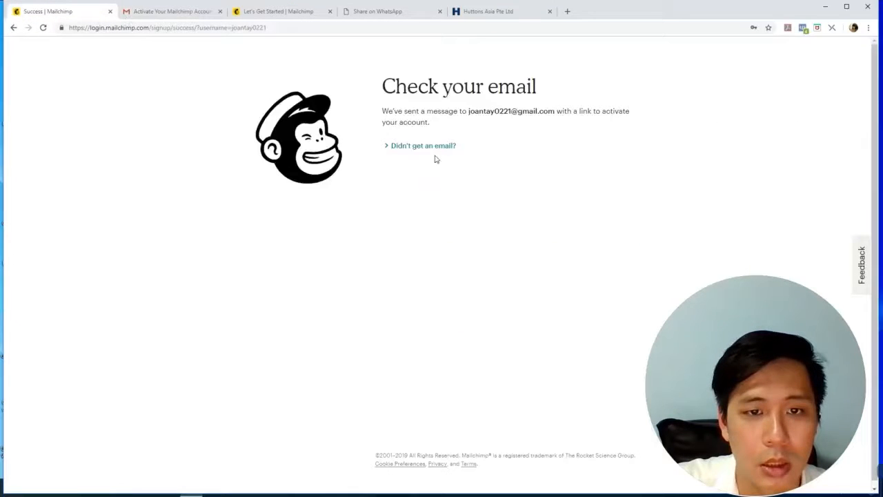
{"action": "left_click", "coordinate": [377, 10]}
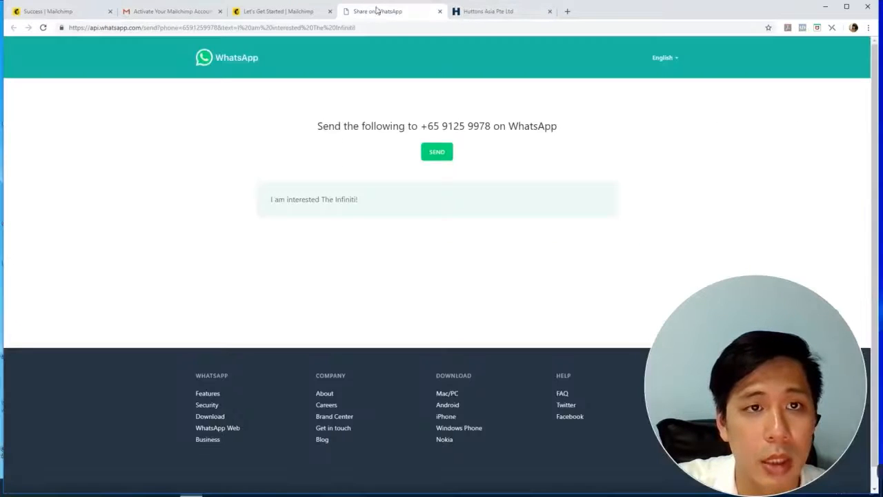
{"action": "left_click", "coordinate": [276, 8]}
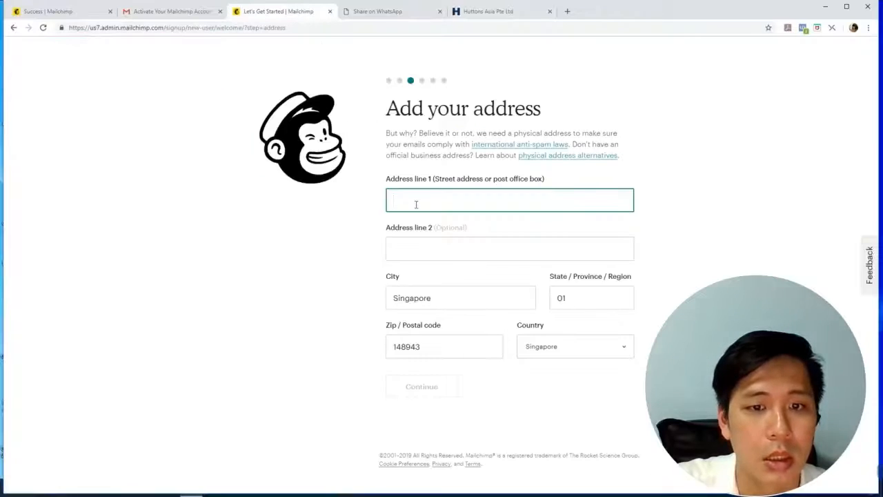
Paste the office address into Address line 1 and enter postal code 579838.
{"action": "type", "text": "3 Bishan Place #05-01 CPF Bishan Building Singapore 579838"}
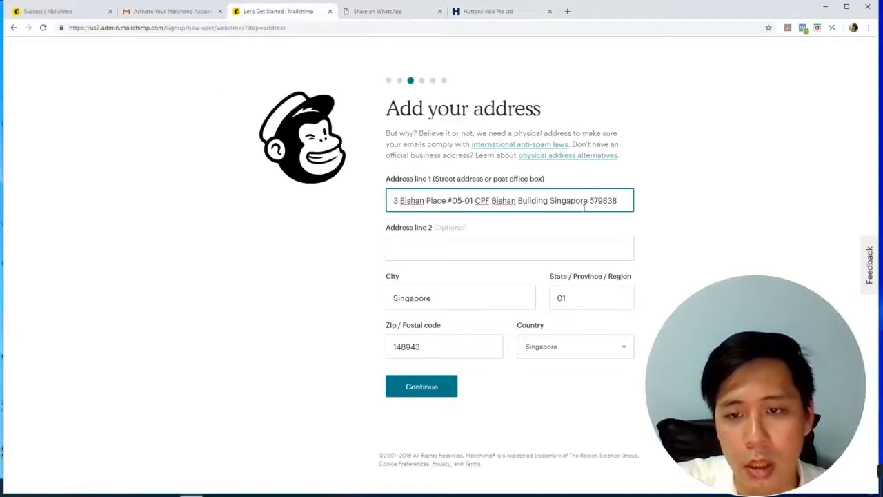
{"action": "left_click", "coordinate": [449, 338]}
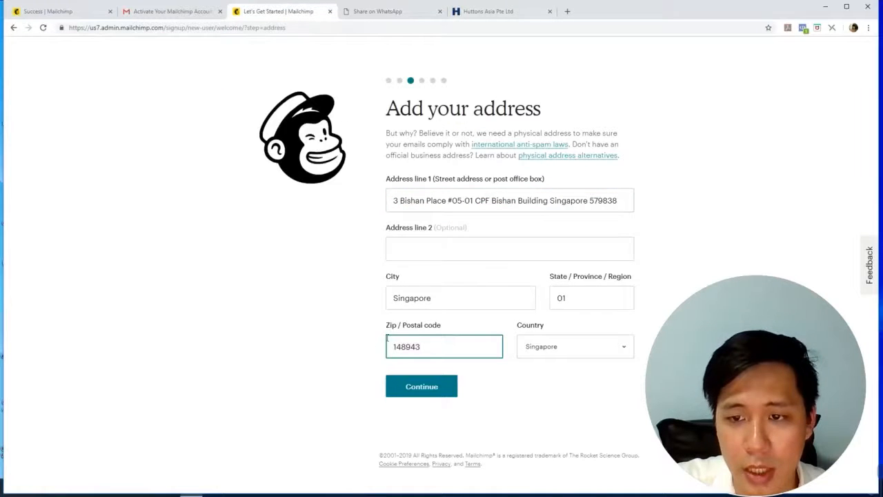
{"action": "type", "text": "57"}
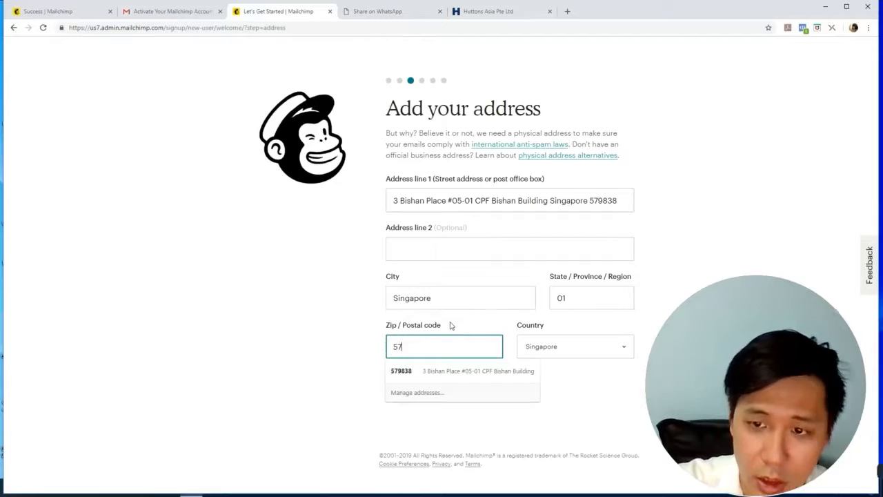
{"action": "type", "text": "9838"}
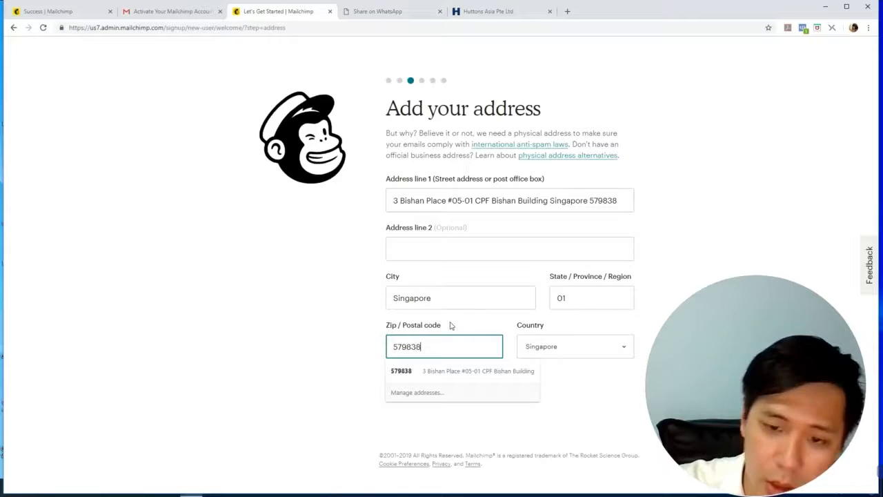
{"action": "left_click", "coordinate": [589, 299]}
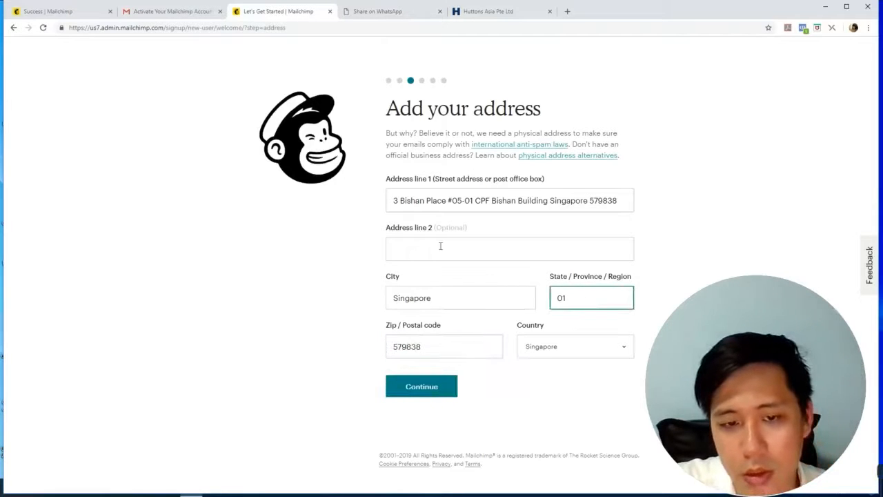
Trim city and postcode from line 1, move the building name to line 2, and submit.
{"action": "left_click_drag", "start_coordinate": [627, 202], "coordinate": [550, 200]}
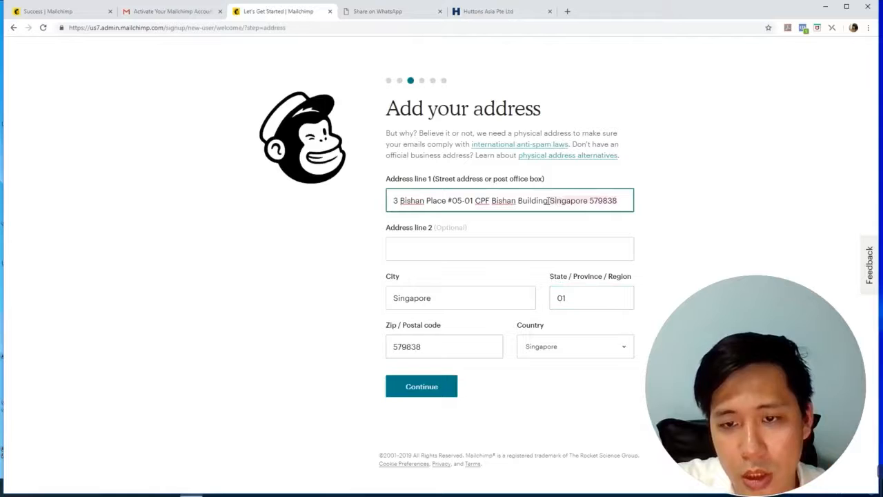
{"action": "key", "text": "BackSpace"}
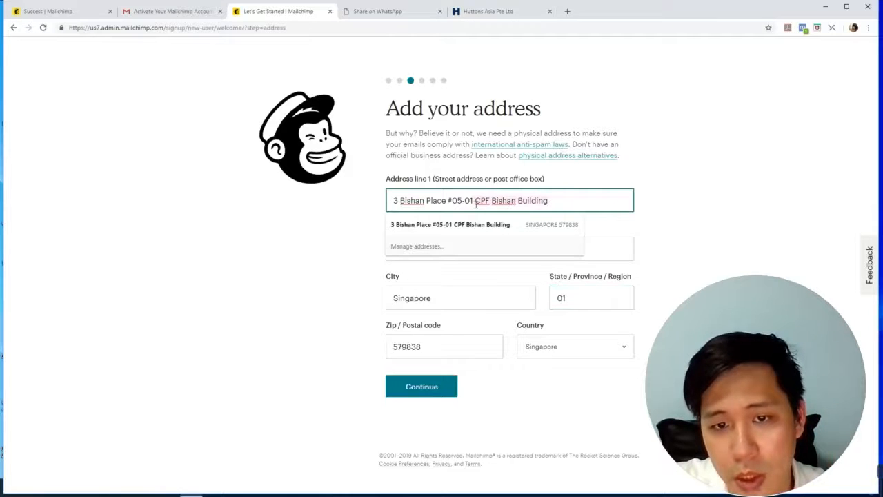
{"action": "key", "text": "ctrl+BackSpace"}
{"action": "key", "text": "ctrl+BackSpace"}
{"action": "key", "text": "ctrl+BackSpace"}
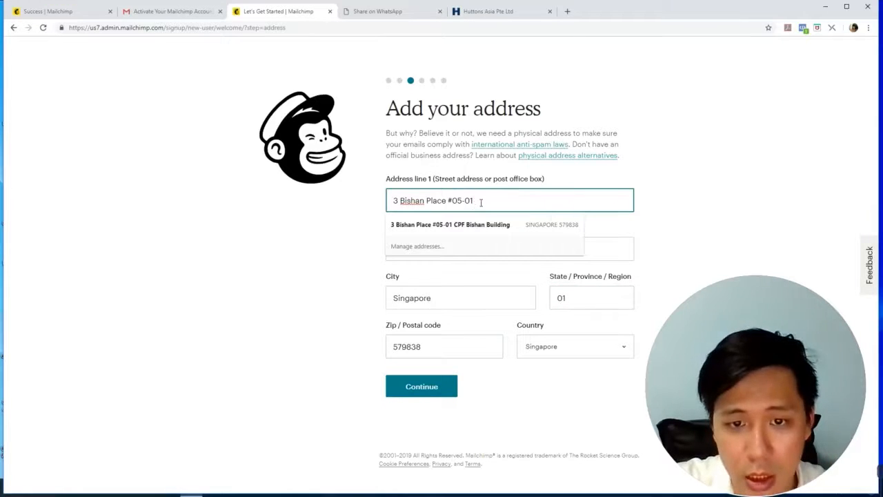
{"action": "left_click", "coordinate": [425, 255]}
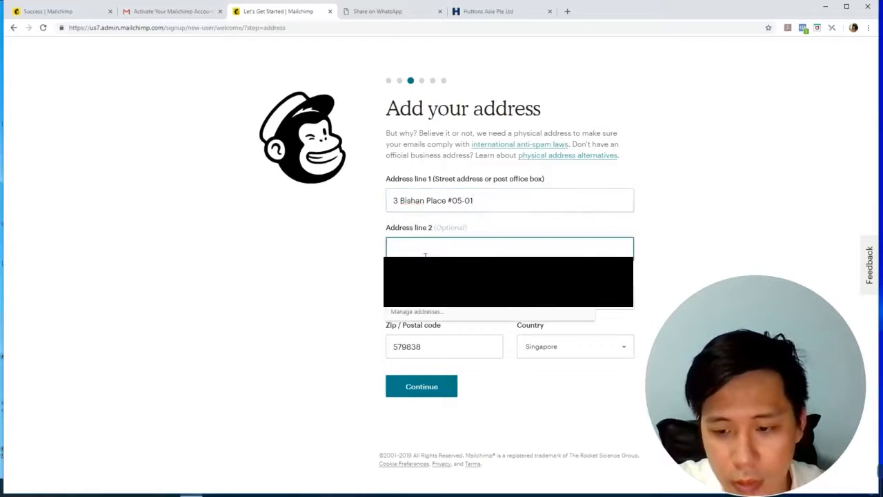
{"action": "type", "text": "CPF Bishan Building"}
{"action": "left_click", "coordinate": [420, 391]}
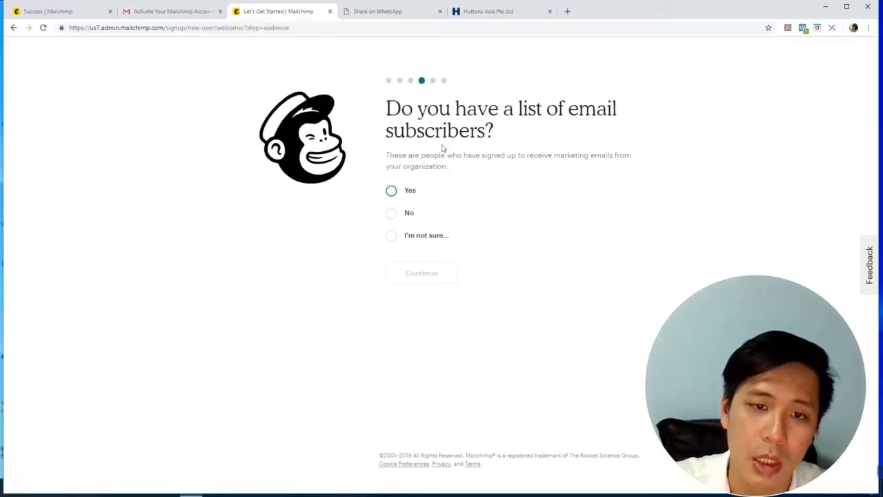
Report having an existing subscriber list of '500 or less' and continue.
{"action": "left_click", "coordinate": [393, 191]}
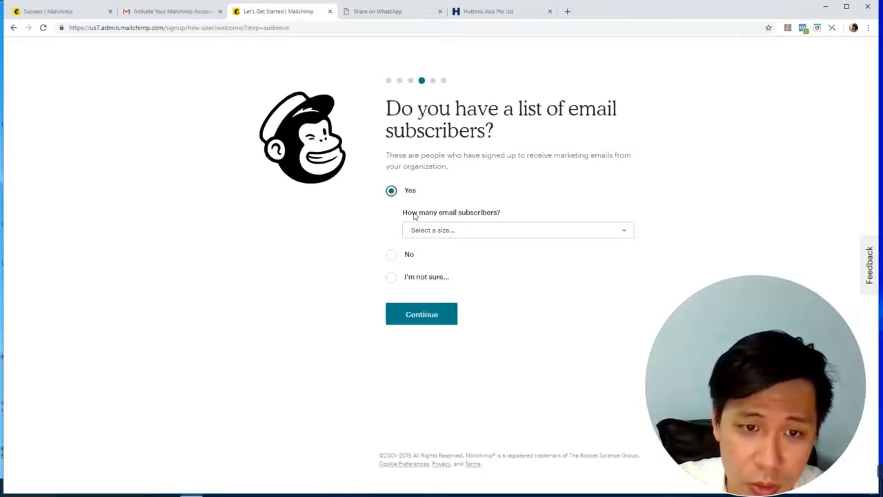
{"action": "left_click", "coordinate": [445, 233]}
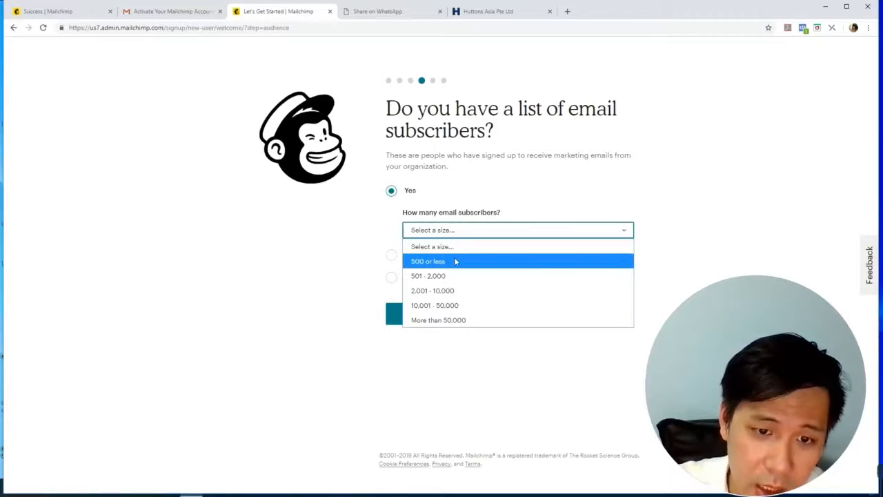
{"action": "left_click", "coordinate": [455, 262]}
{"action": "left_click", "coordinate": [427, 315]}
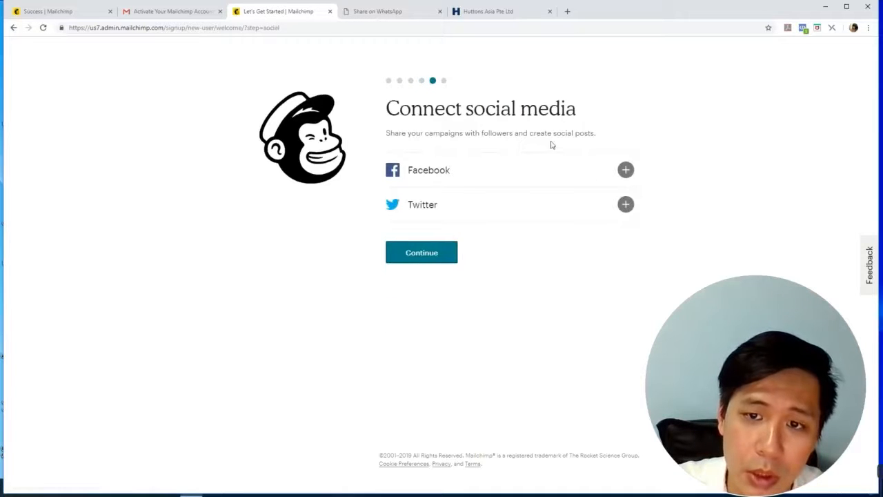
Skip connecting Facebook and other social media and continue.
{"action": "left_click", "coordinate": [625, 170]}
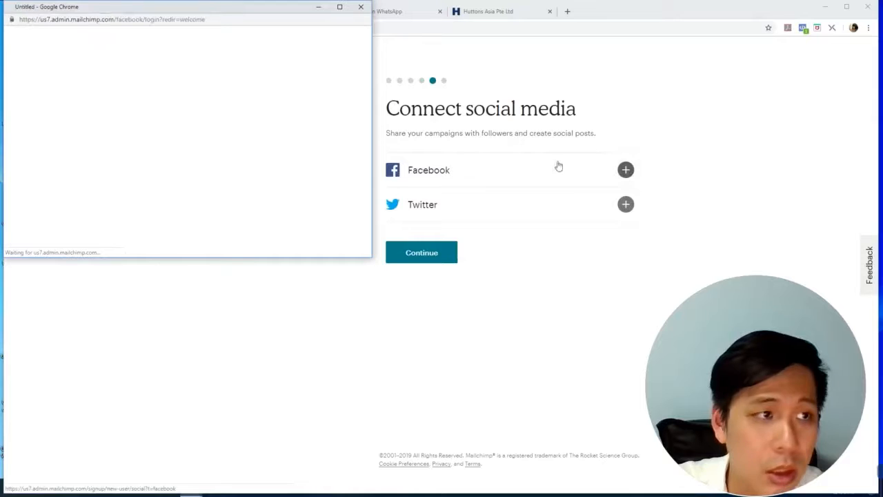
{"action": "left_click", "coordinate": [361, 8]}
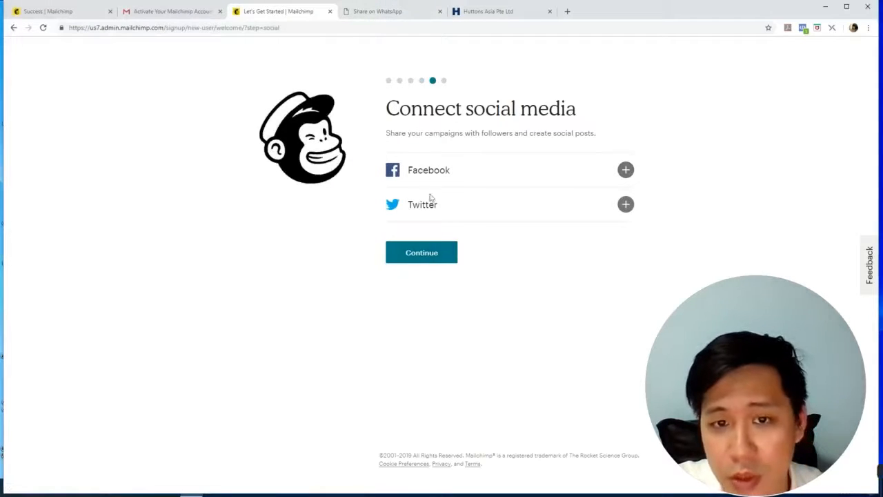
{"action": "left_click", "coordinate": [434, 254]}
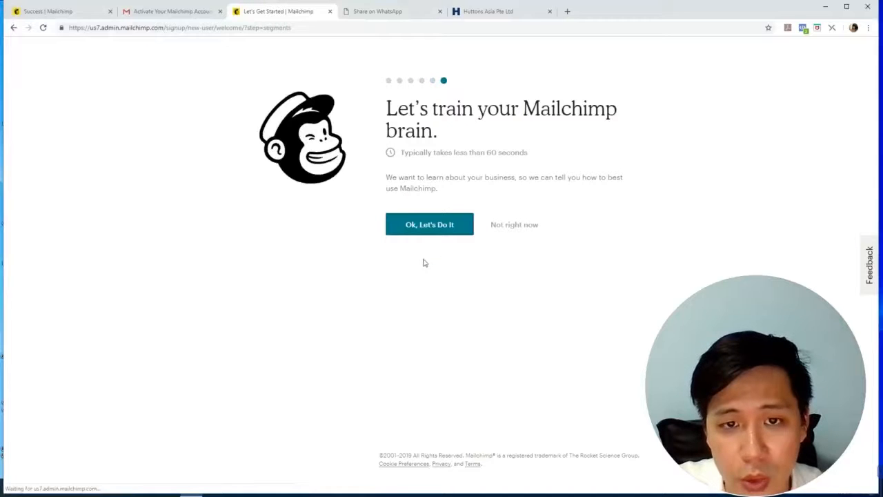
Answer no to bookings, customer interaction, content revenue and software interface; yes to selling online.
{"action": "left_click", "coordinate": [429, 225]}
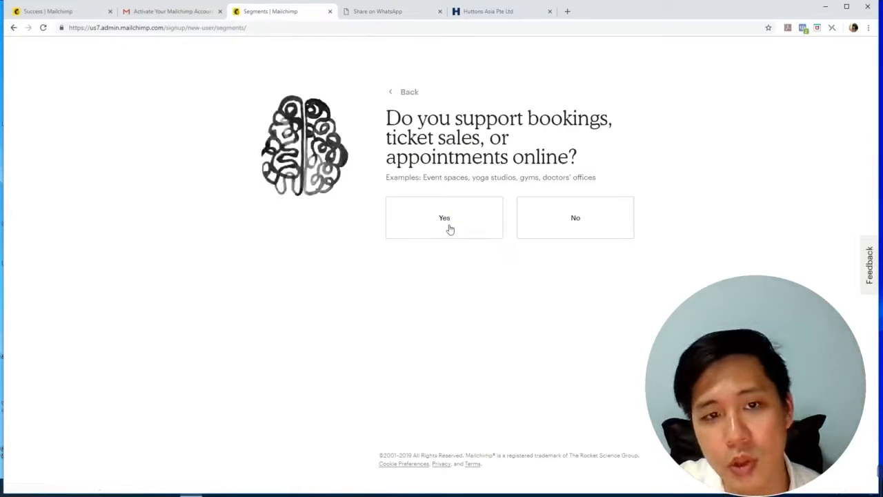
{"action": "left_click", "coordinate": [605, 230]}
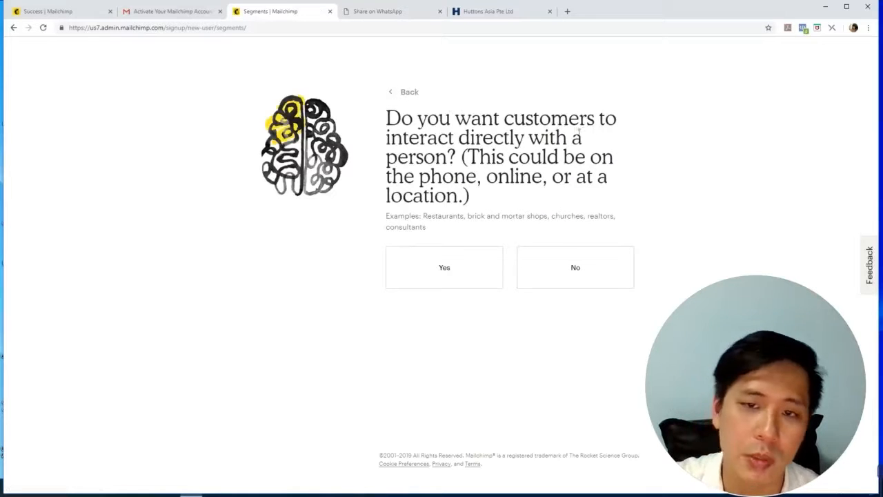
{"action": "left_click", "coordinate": [591, 269]}
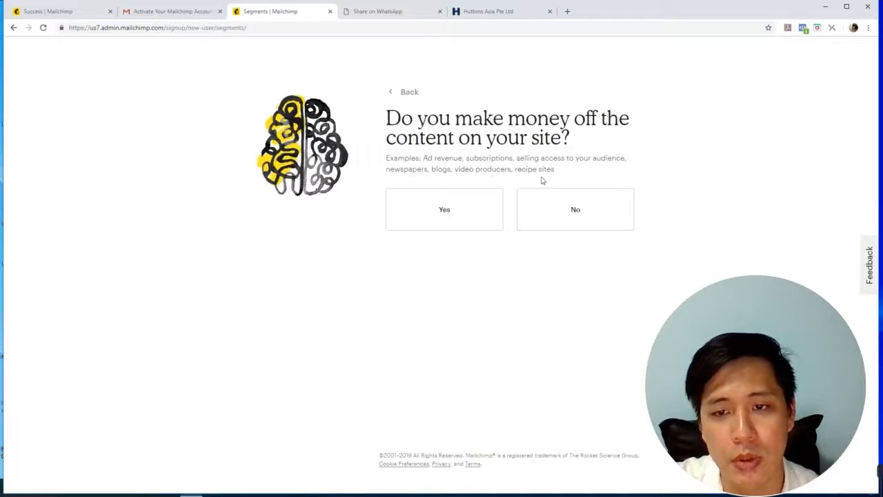
{"action": "left_click", "coordinate": [575, 217]}
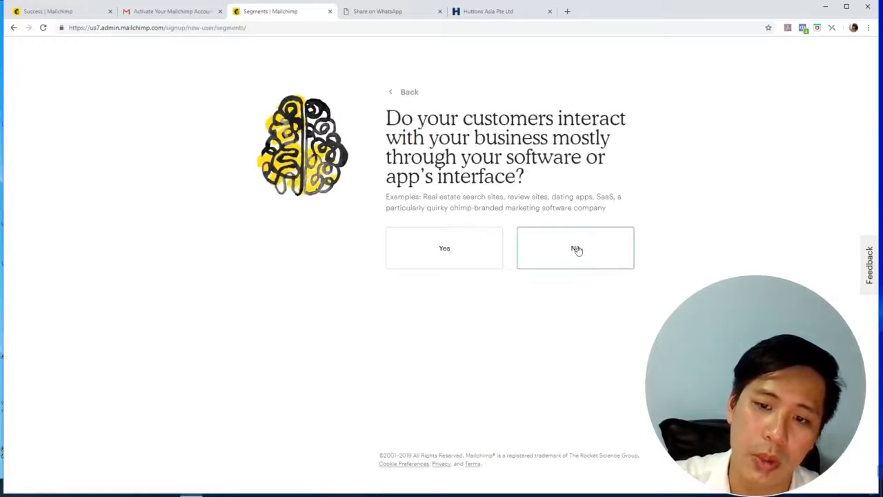
{"action": "left_click", "coordinate": [577, 250]}
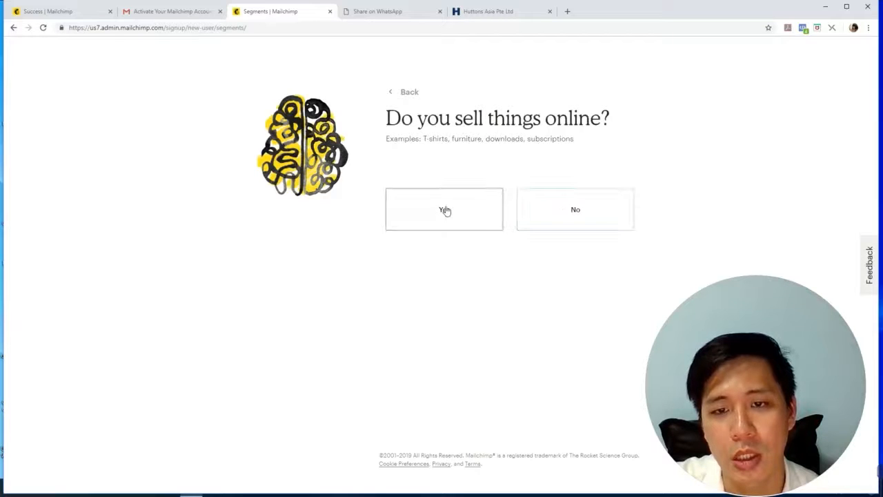
{"action": "left_click", "coordinate": [445, 210]}
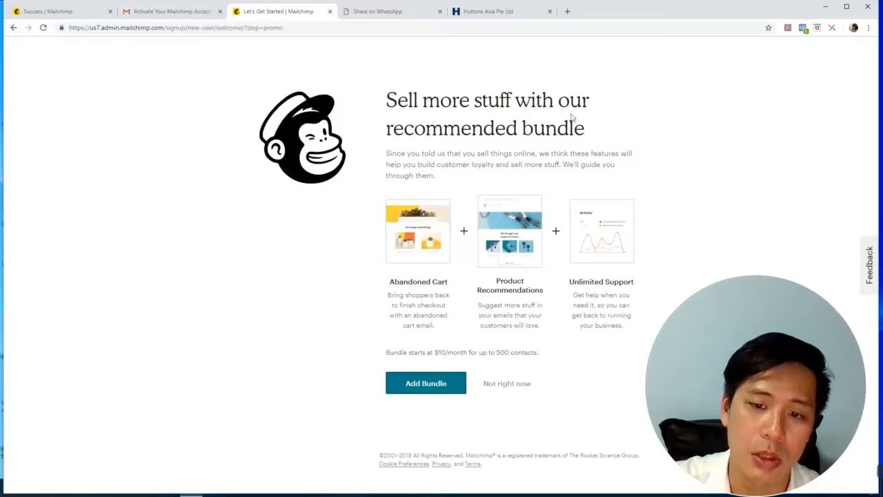
Decline the recommended bundle, finish setup with 'Let's Go!', and go to Campaigns.
{"action": "left_click", "coordinate": [503, 385]}
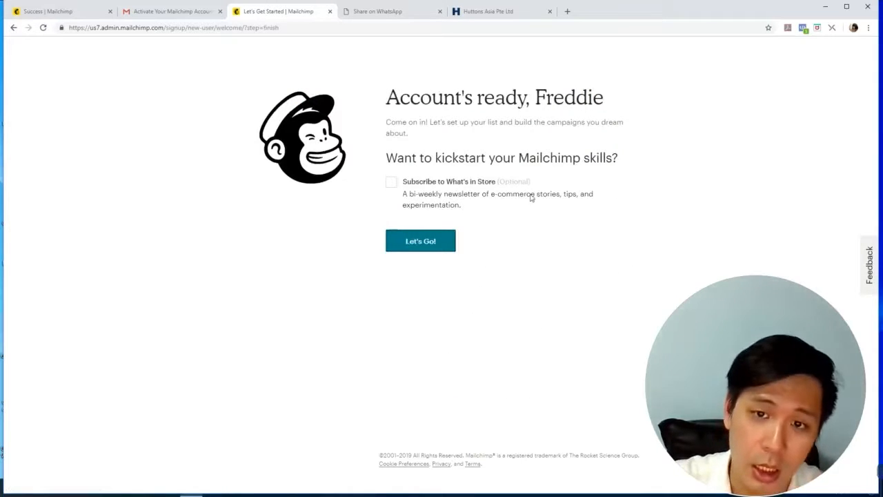
{"action": "left_click", "coordinate": [440, 245]}
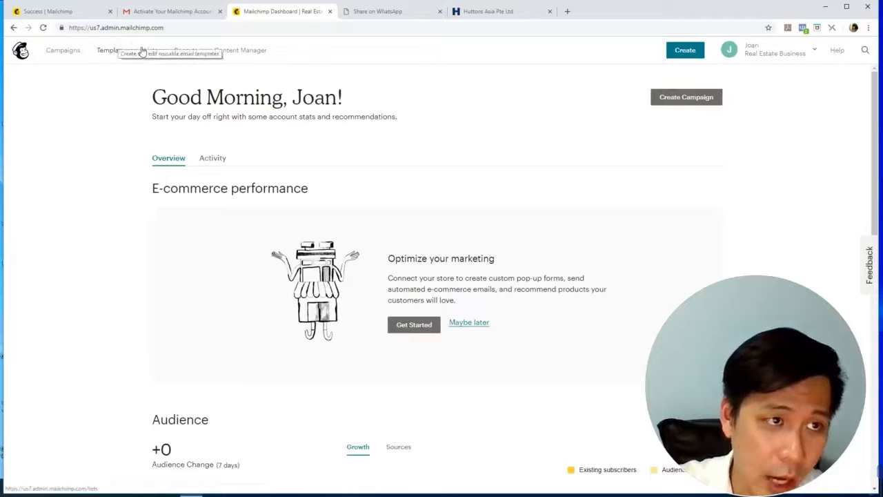
{"action": "left_click", "coordinate": [63, 54]}
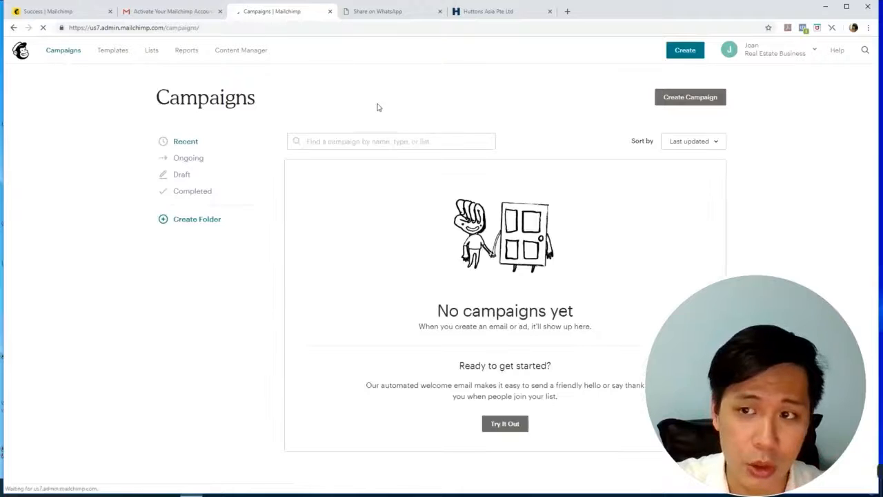
Start a new email campaign named 'The Infiniti Vietnam'.
{"action": "left_click", "coordinate": [709, 100]}
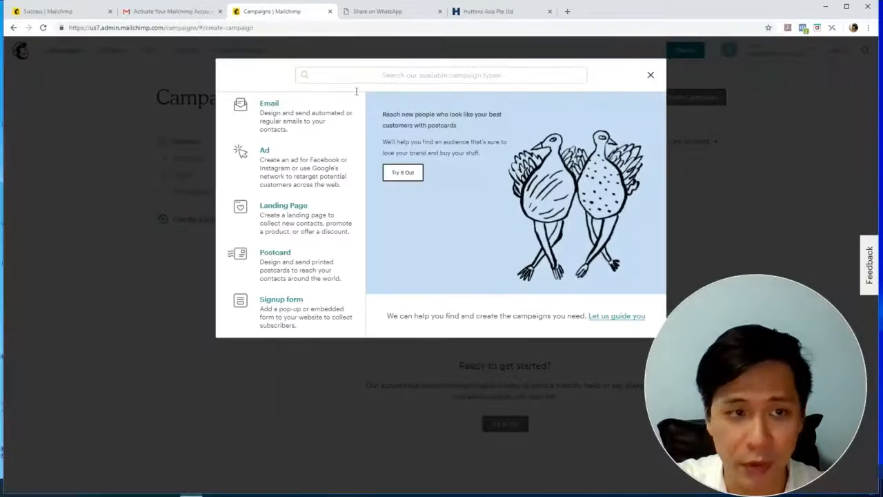
{"action": "left_click", "coordinate": [285, 115]}
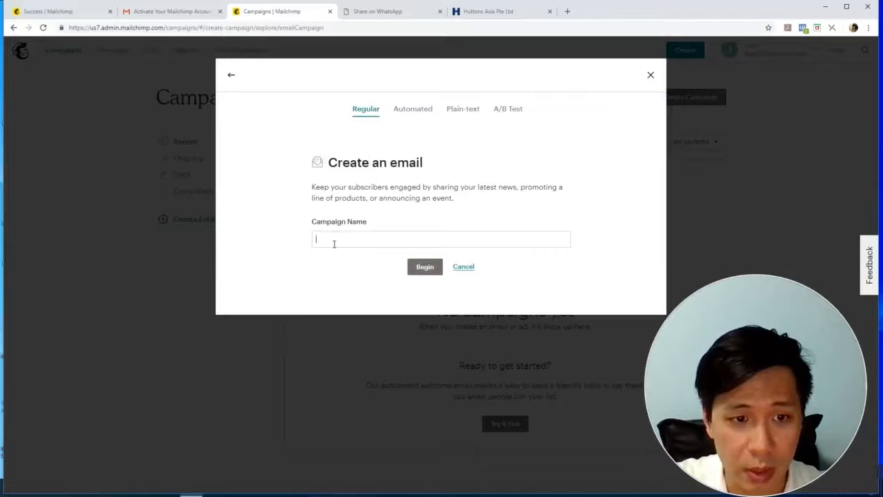
{"action": "left_click", "coordinate": [334, 244]}
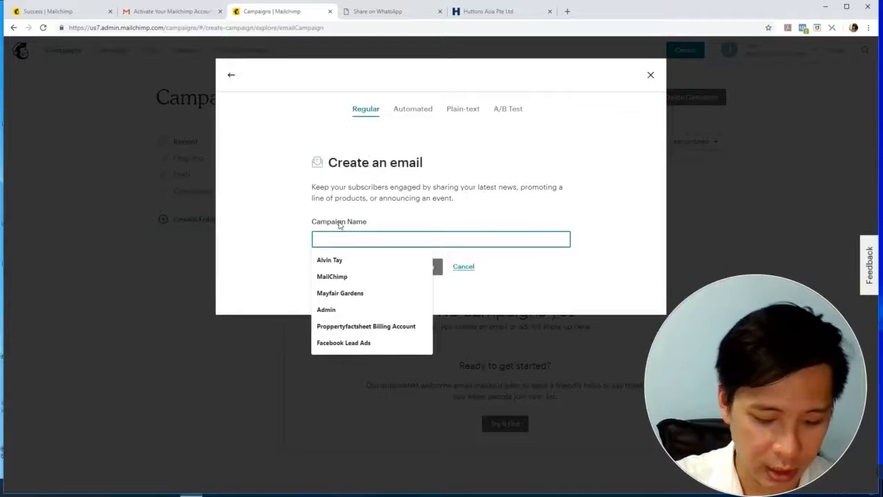
{"action": "type", "text": "V"}
{"action": "key", "text": "BackSpace"}
{"action": "type", "text": "The Inf"}
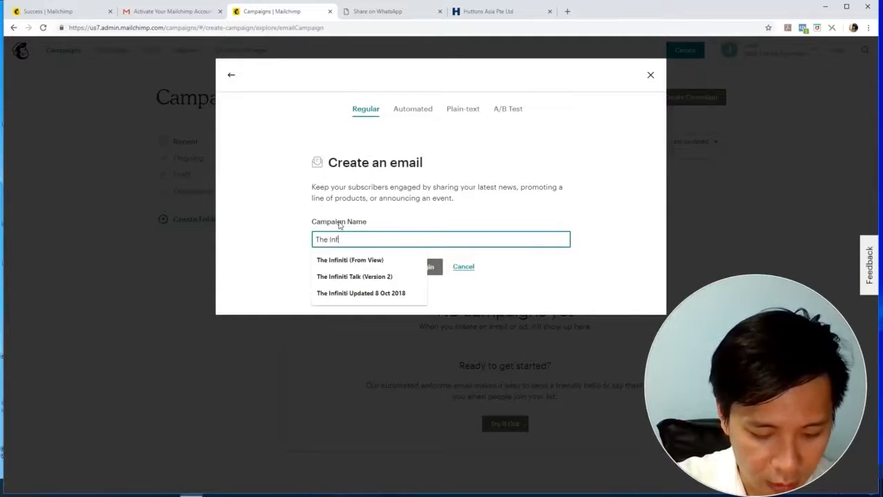
{"action": "type", "text": "initi Vietnam"}
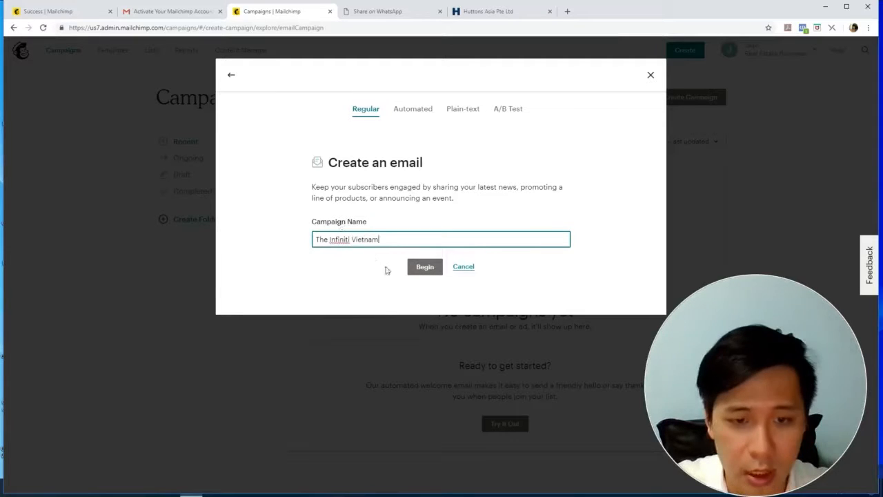
{"action": "left_click", "coordinate": [427, 266]}
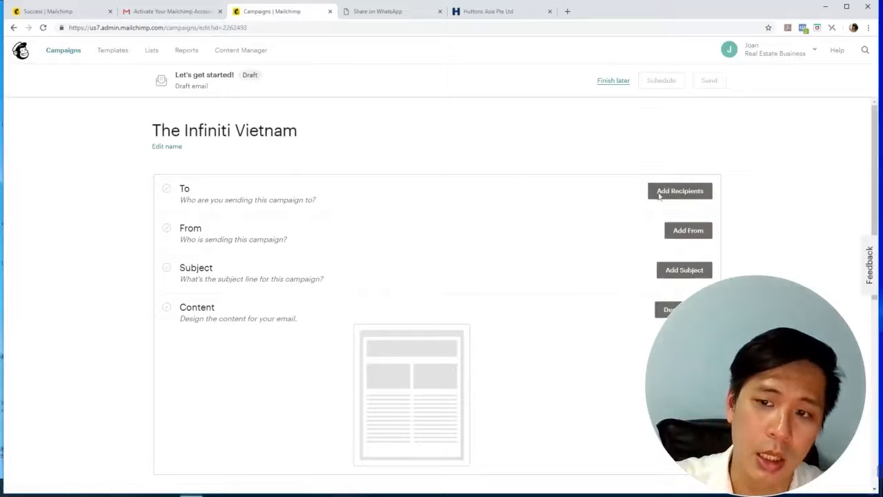
Start designing the email and choose the basic 1 Column layout.
{"action": "scroll", "coordinate": [544, 200], "scroll_direction": "down", "scroll_amount": 2}
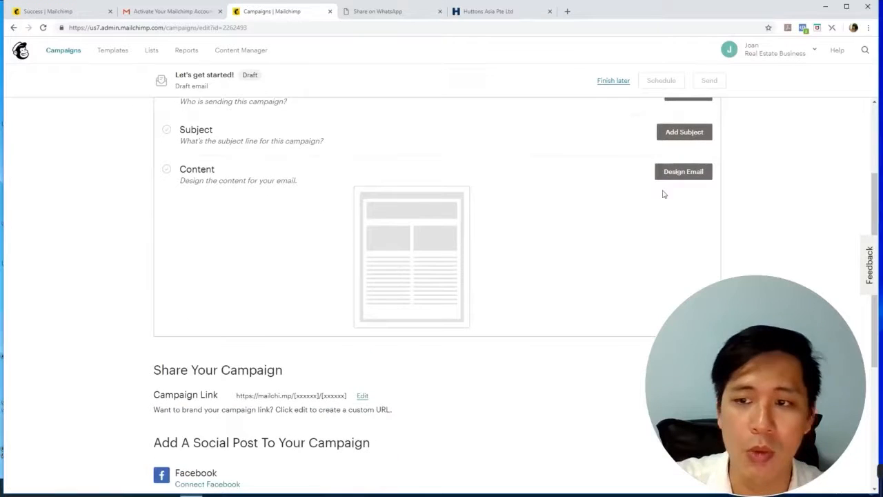
{"action": "left_click", "coordinate": [698, 172]}
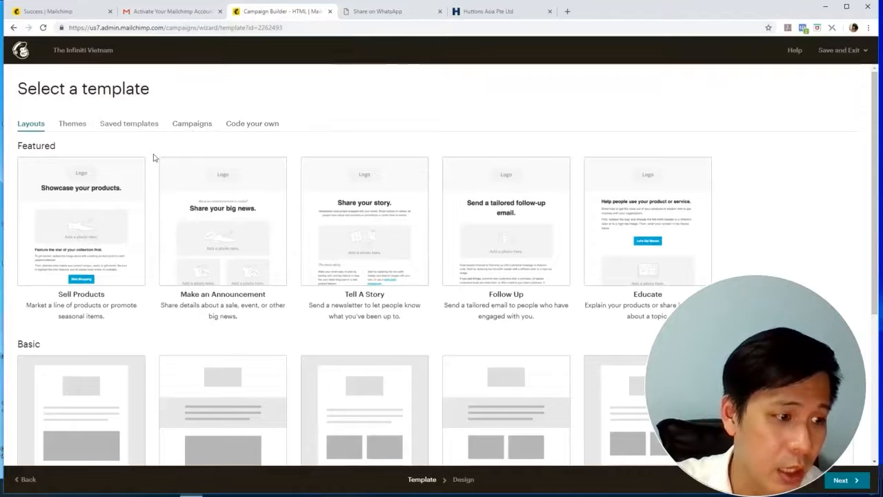
{"action": "scroll", "coordinate": [142, 191], "scroll_direction": "down", "scroll_amount": 3}
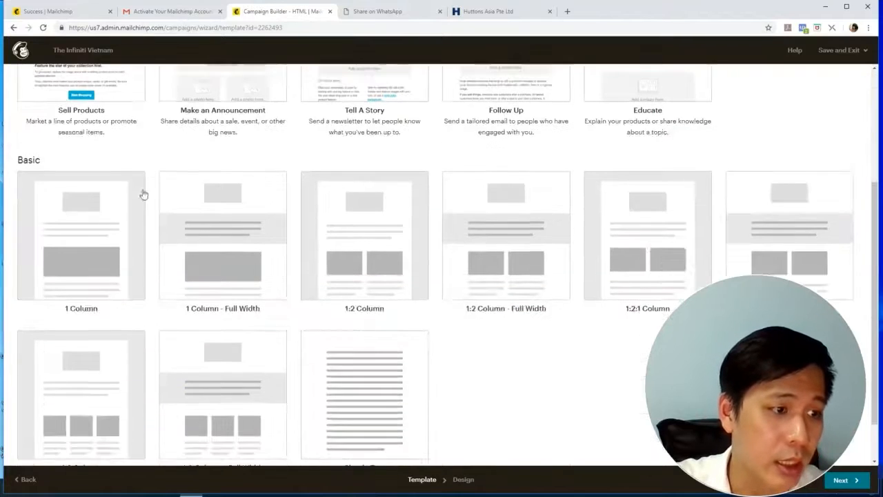
{"action": "left_click", "coordinate": [85, 224]}
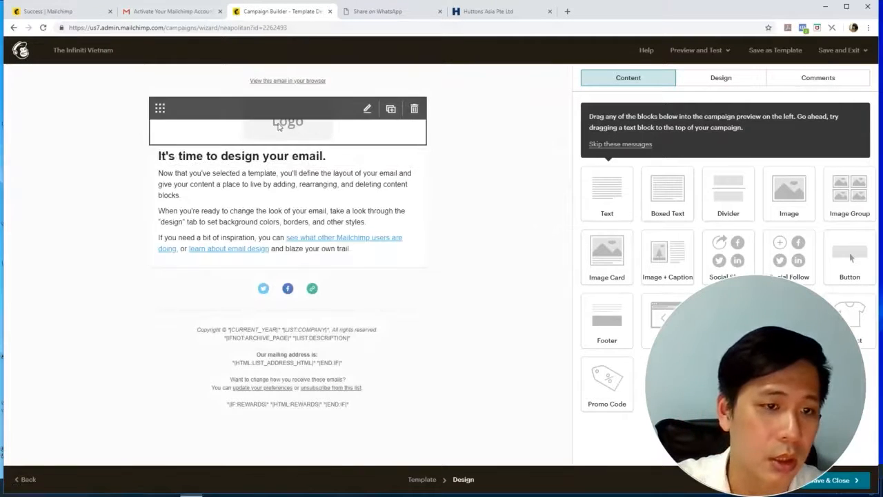
{"action": "mouse_move", "coordinate": [415, 133]}
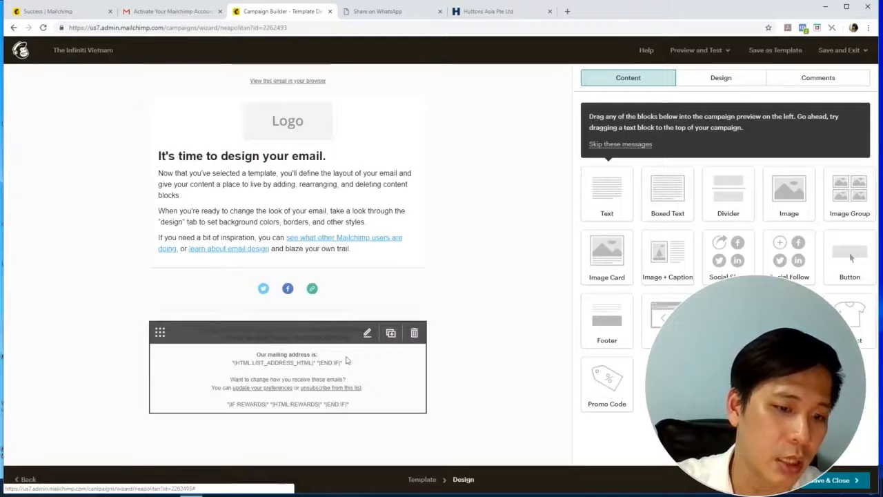
{"action": "mouse_move", "coordinate": [304, 364]}
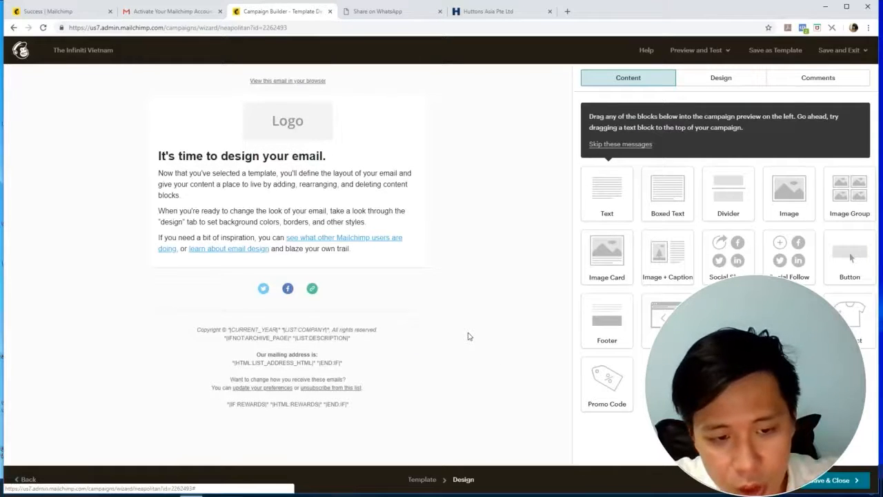
{"action": "mouse_move", "coordinate": [286, 401]}
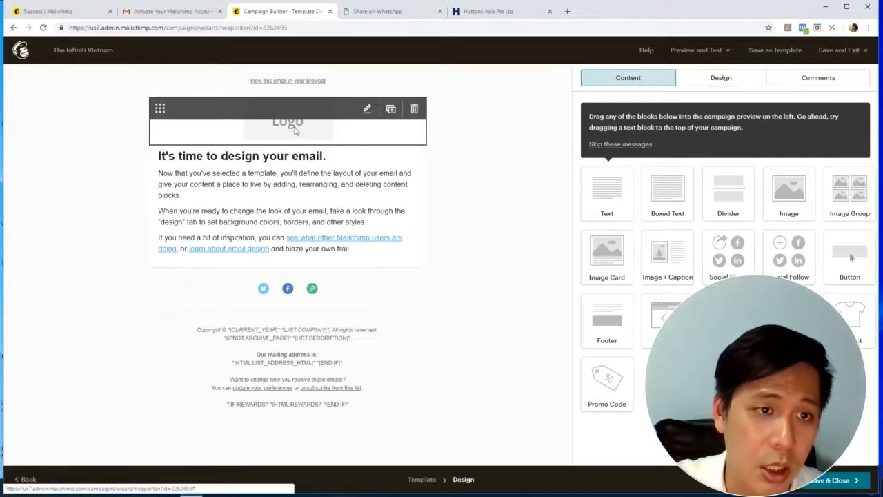
{"action": "left_click", "coordinate": [169, 10]}
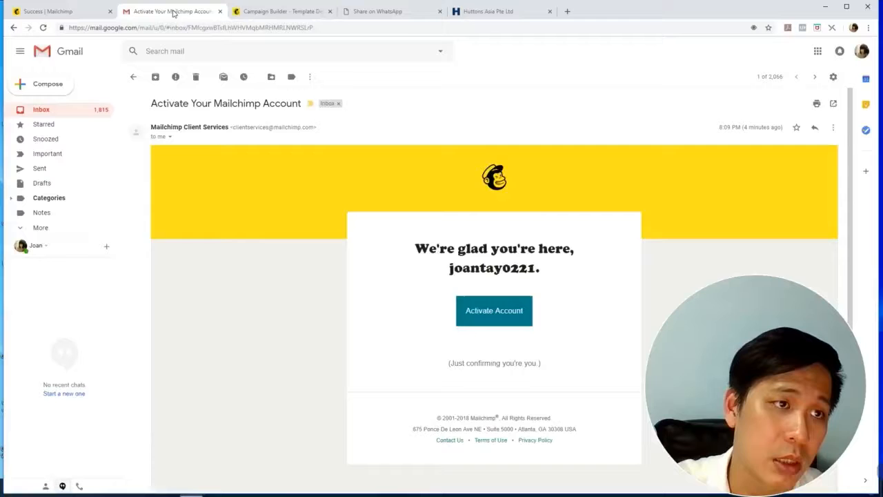
{"action": "left_click", "coordinate": [76, 109]}
{"action": "left_click", "coordinate": [198, 142]}
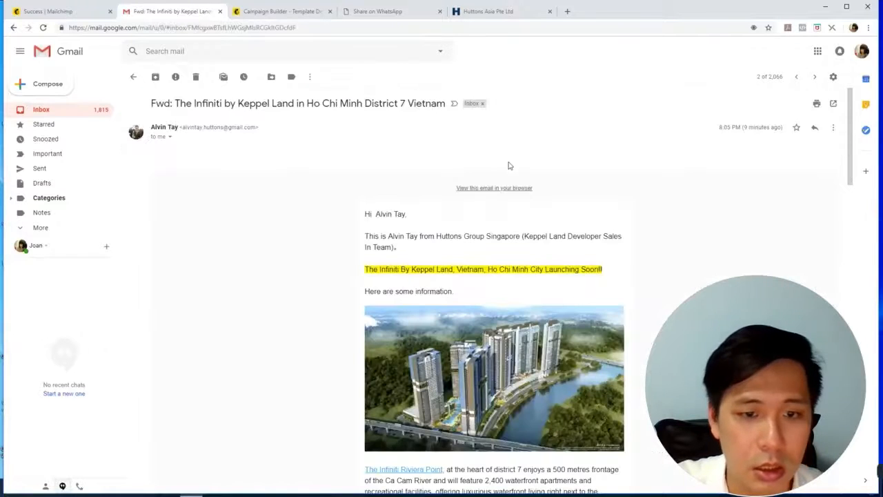
{"action": "scroll", "coordinate": [509, 166], "scroll_direction": "down", "scroll_amount": 2}
{"action": "scroll", "coordinate": [480, 163], "scroll_direction": "up", "scroll_amount": 2}
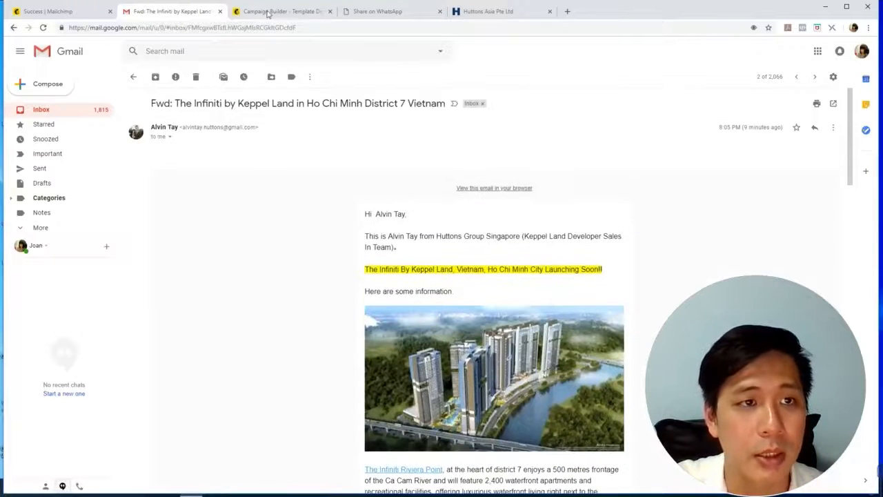
{"action": "left_click", "coordinate": [272, 11]}
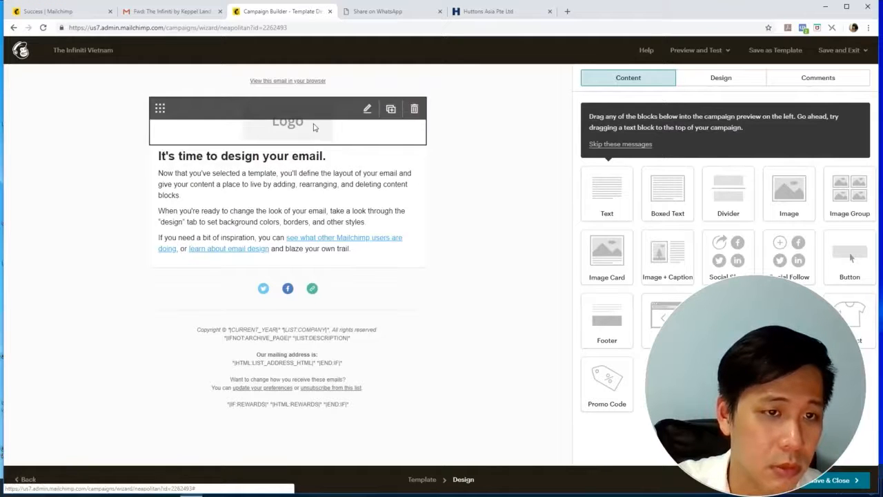
Replace the default body text with the Infiniti introduction copied from Gmail, then clear its styles.
{"action": "left_click", "coordinate": [305, 187]}
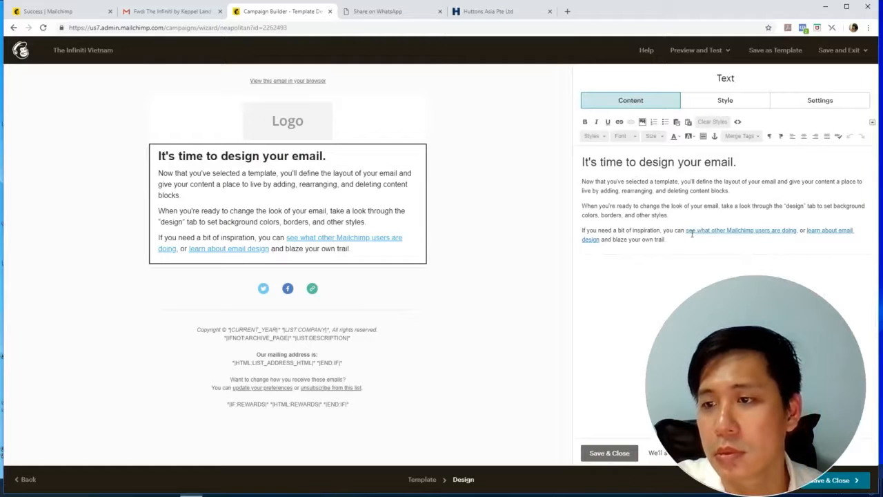
{"action": "left_click_drag", "start_coordinate": [690, 244], "coordinate": [577, 151]}
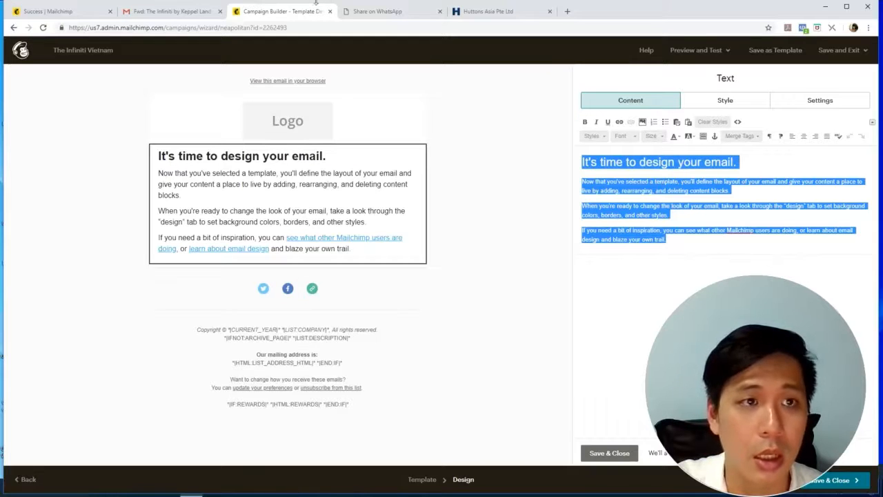
{"action": "left_click", "coordinate": [168, 12]}
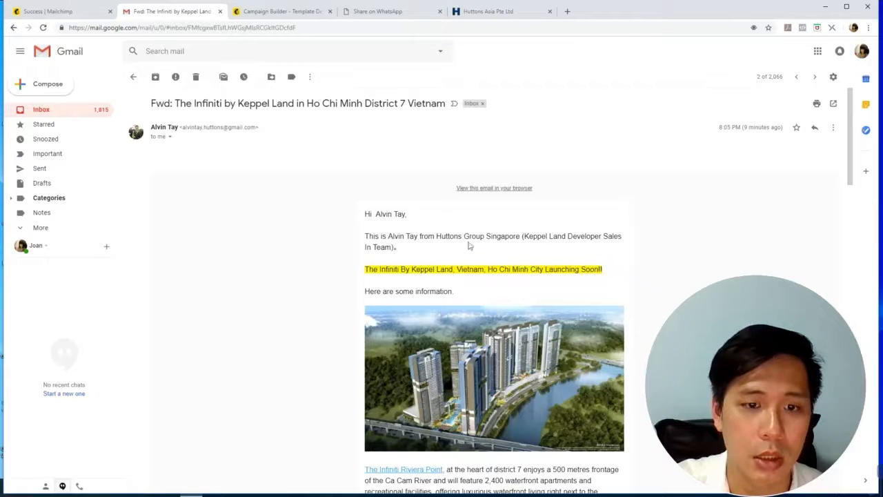
{"action": "left_click_drag", "start_coordinate": [455, 292], "coordinate": [364, 212]}
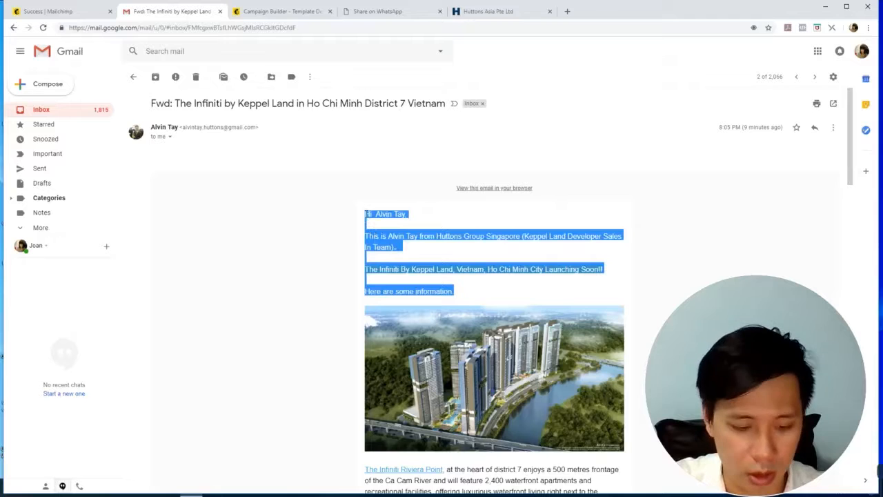
{"action": "left_click", "coordinate": [283, 11]}
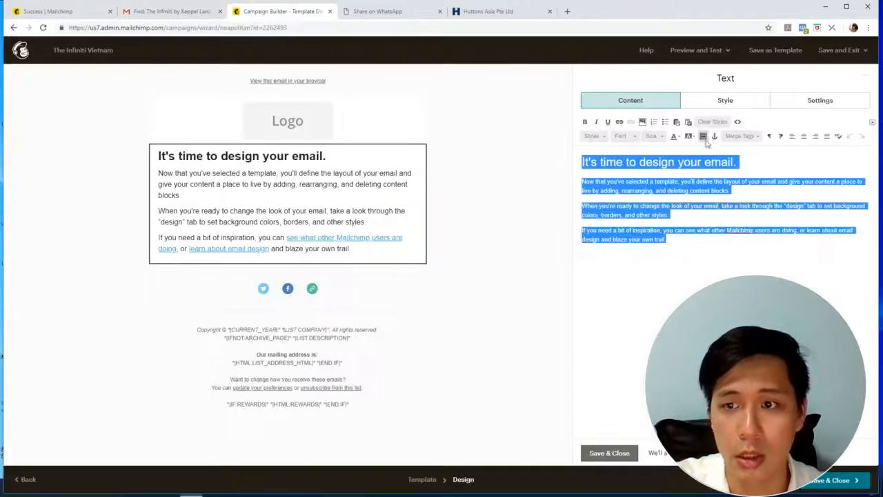
{"action": "left_click_drag", "start_coordinate": [728, 276], "coordinate": [583, 152]}
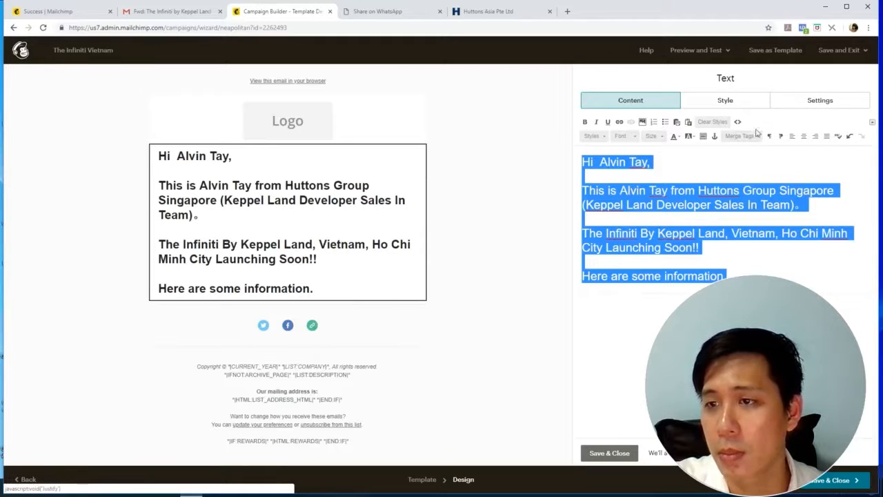
{"action": "left_click", "coordinate": [712, 122]}
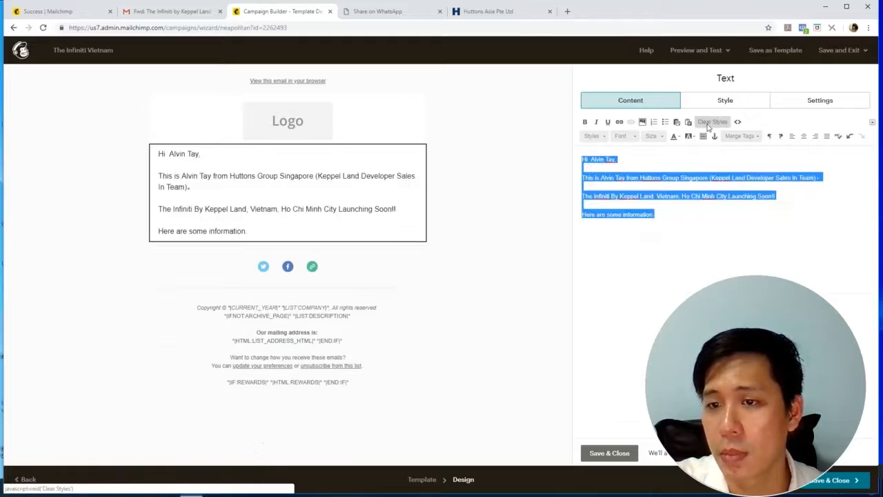
{"action": "left_click", "coordinate": [666, 208]}
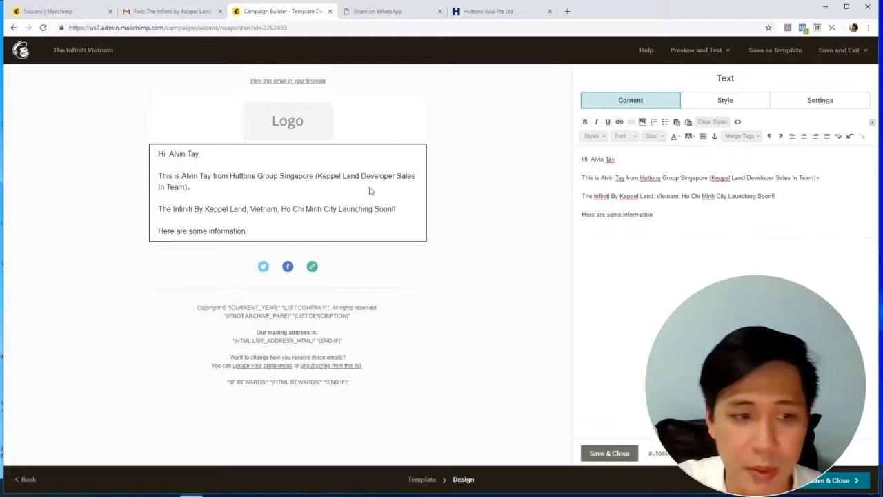
Save the greeting text and drop an Image block directly beneath it.
{"action": "left_click", "coordinate": [608, 452]}
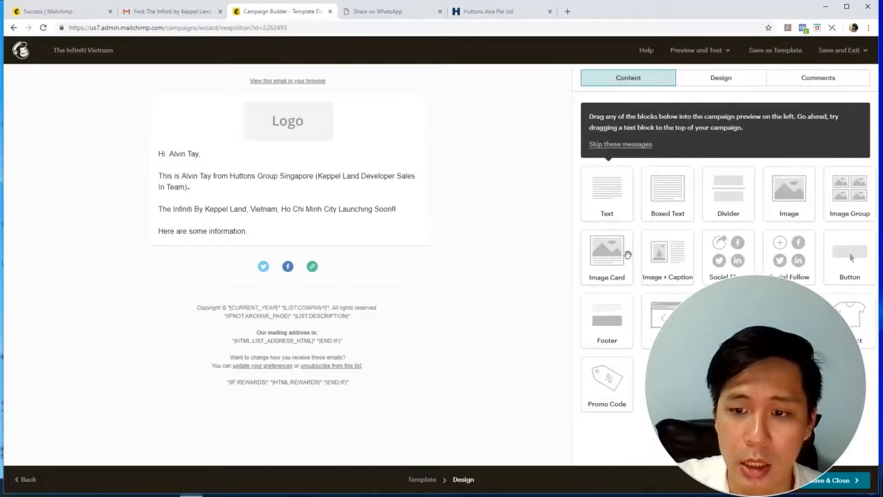
{"action": "left_click_drag", "start_coordinate": [784, 192], "coordinate": [252, 239]}
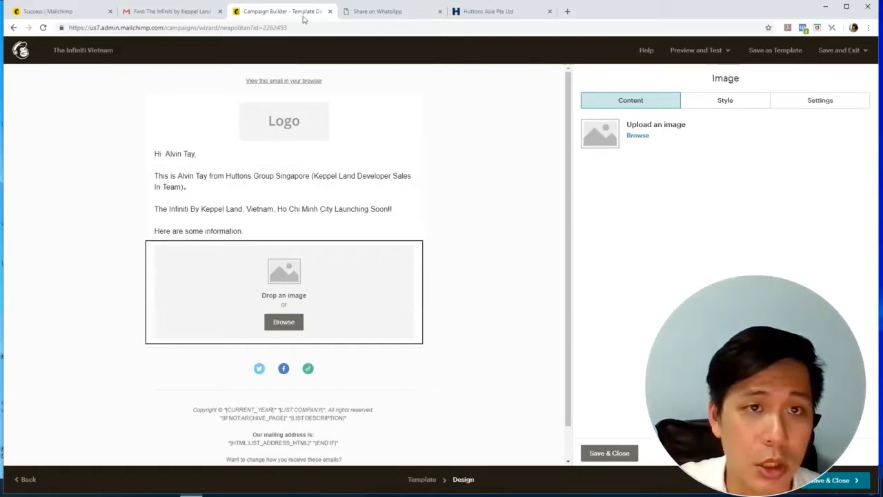
Upload unnamed.jpg into the image block and save it.
{"action": "left_click", "coordinate": [637, 136]}
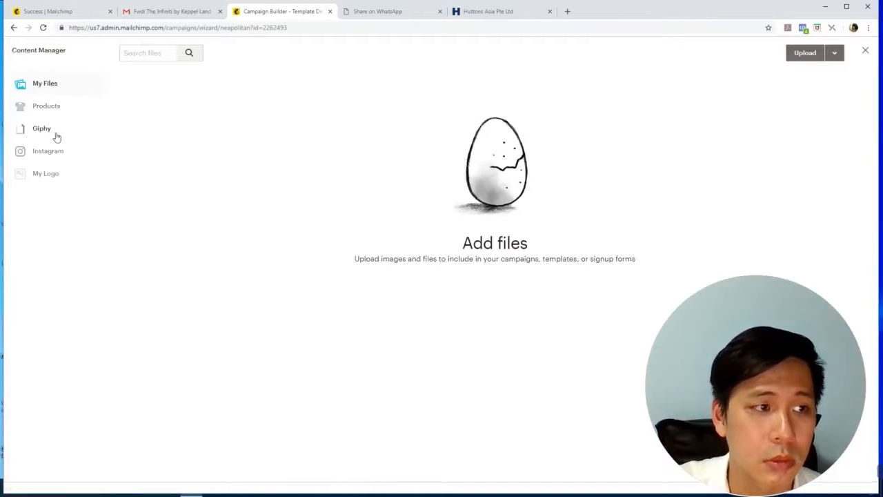
{"action": "left_click", "coordinate": [793, 58]}
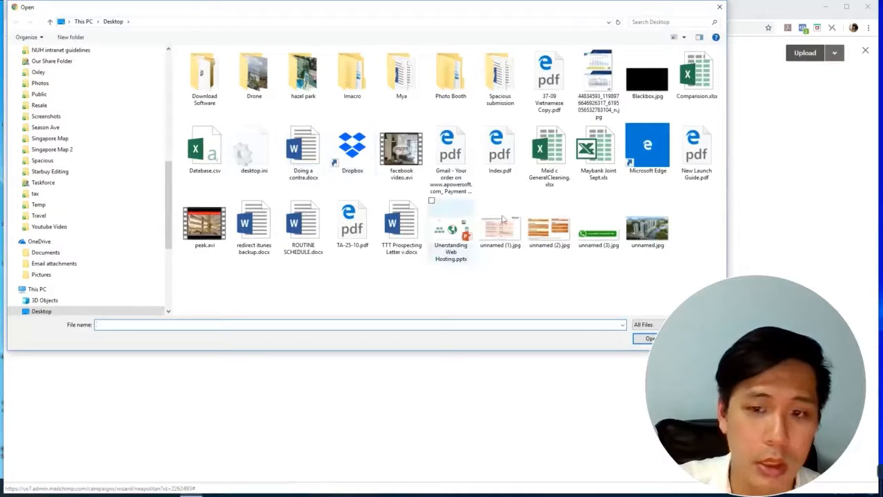
{"action": "left_click", "coordinate": [642, 227]}
{"action": "double_click", "coordinate": [642, 228]}
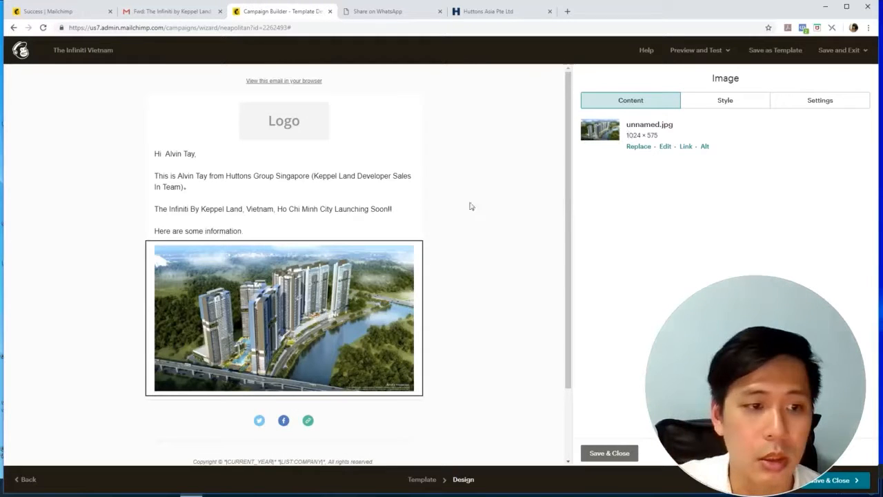
{"action": "left_click", "coordinate": [606, 453]}
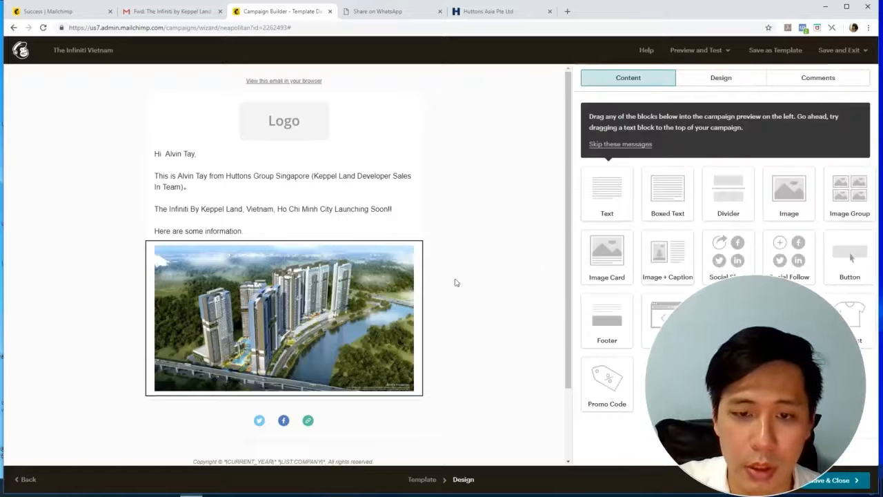
{"action": "left_click", "coordinate": [281, 296]}
{"action": "left_click", "coordinate": [406, 206]}
{"action": "left_click", "coordinate": [283, 276]}
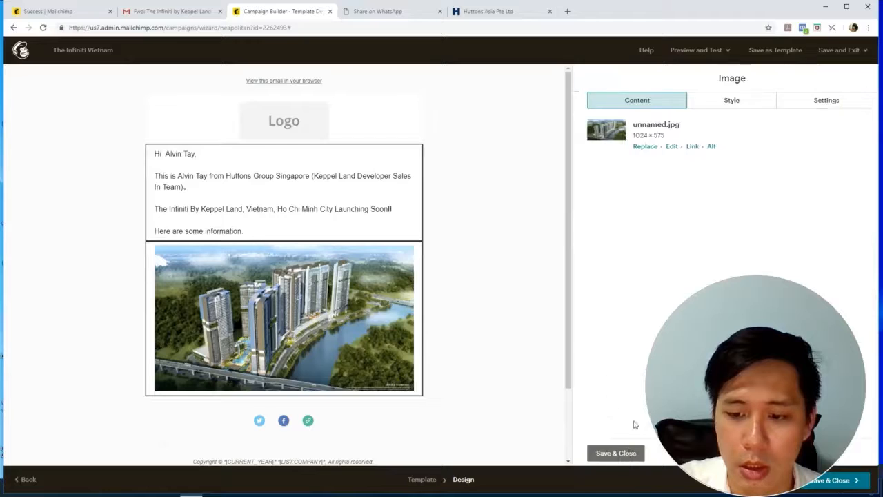
{"action": "left_click", "coordinate": [613, 451]}
Add a text block under the image and delete the Logo block.
{"action": "left_click_drag", "start_coordinate": [593, 198], "coordinate": [270, 392]}
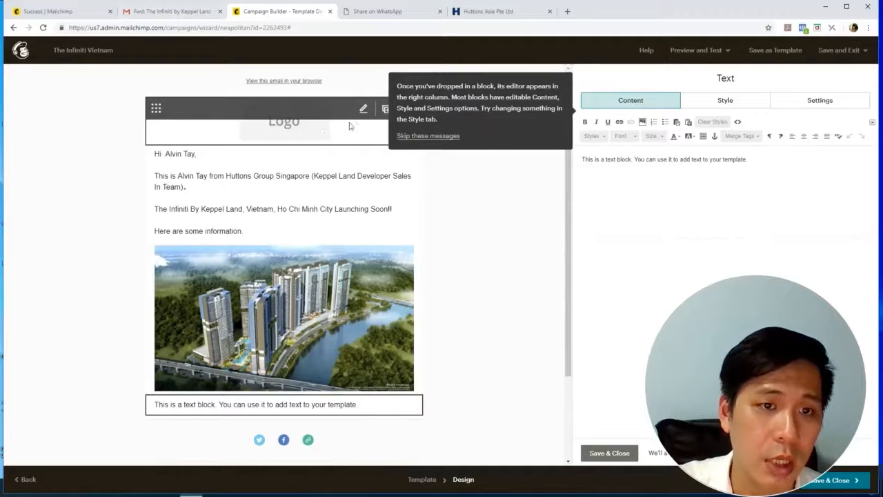
{"action": "left_click", "coordinate": [428, 136]}
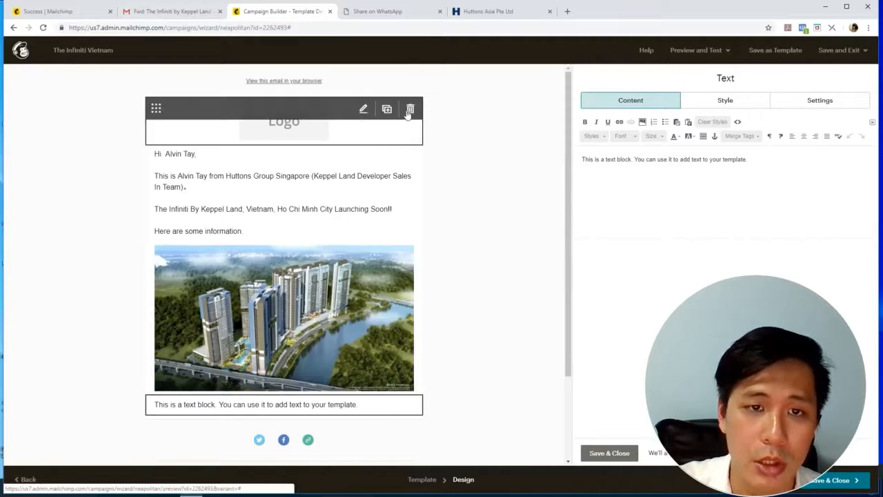
{"action": "left_click", "coordinate": [409, 111]}
{"action": "left_click", "coordinate": [328, 306]}
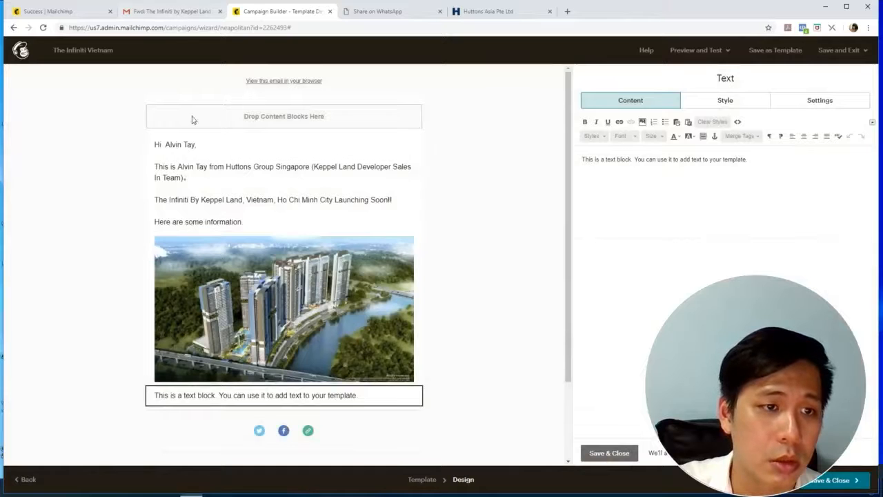
Move the greeting text block to the top of the email.
{"action": "left_click", "coordinate": [221, 148]}
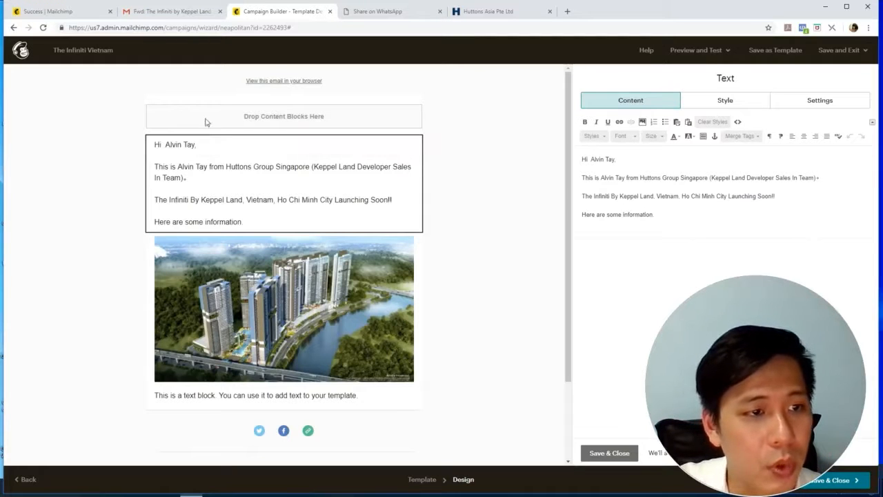
{"action": "left_click_drag", "start_coordinate": [165, 146], "coordinate": [200, 122]}
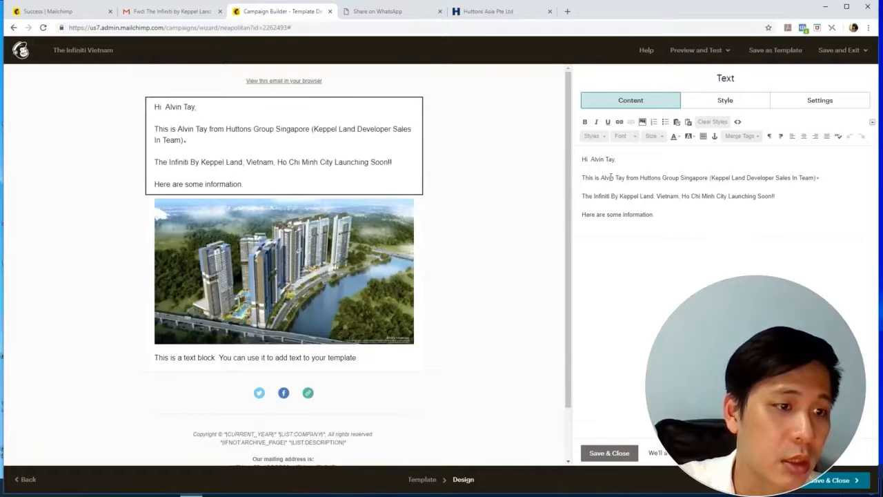
{"action": "left_click", "coordinate": [168, 10]}
Copy the Gmail text from 'The Infiniti Riviera Point' through 'Payment Schedule'.
{"action": "scroll", "coordinate": [440, 271], "scroll_direction": "down", "scroll_amount": 5}
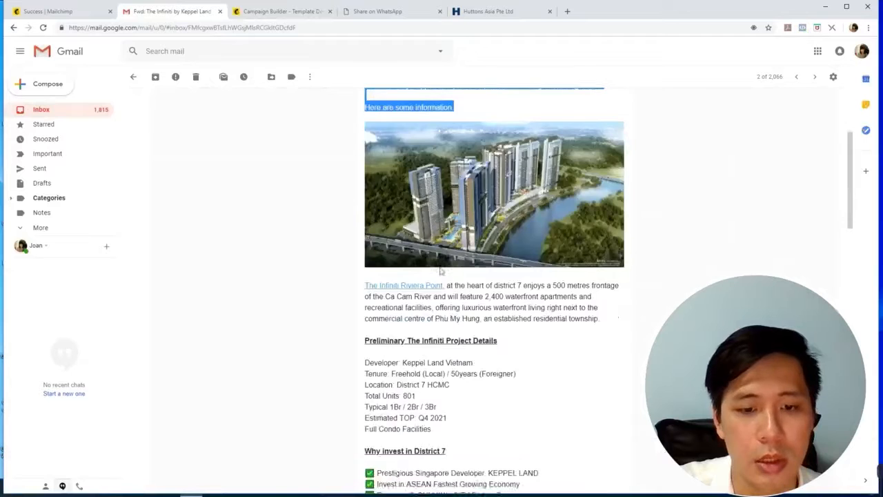
{"action": "left_click_drag", "start_coordinate": [366, 149], "coordinate": [511, 368]}
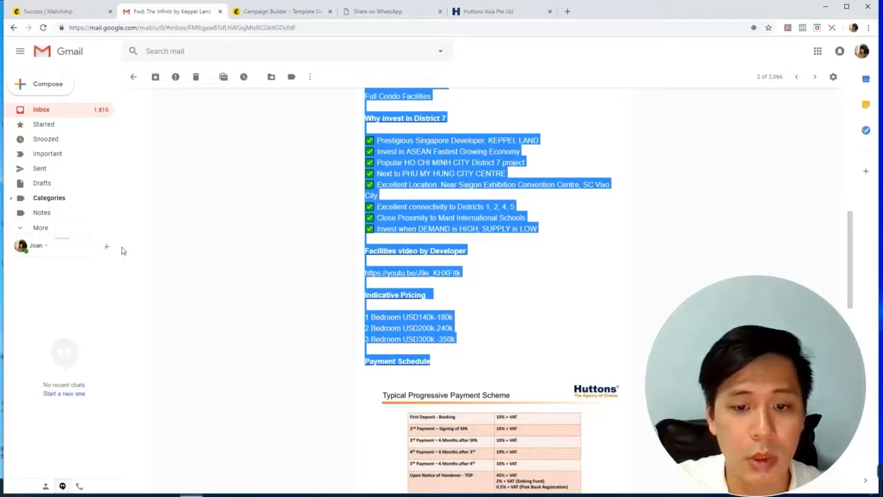
{"action": "scroll", "coordinate": [455, 168], "scroll_direction": "up", "scroll_amount": 3}
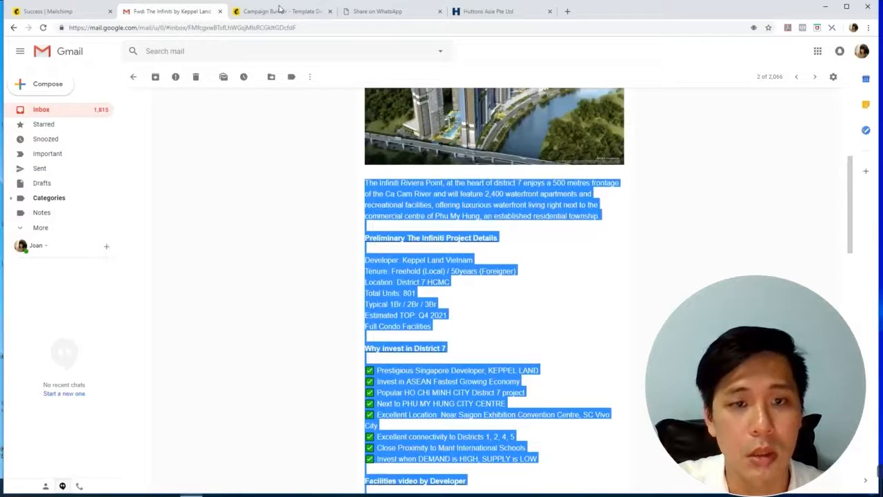
{"action": "left_click", "coordinate": [279, 10]}
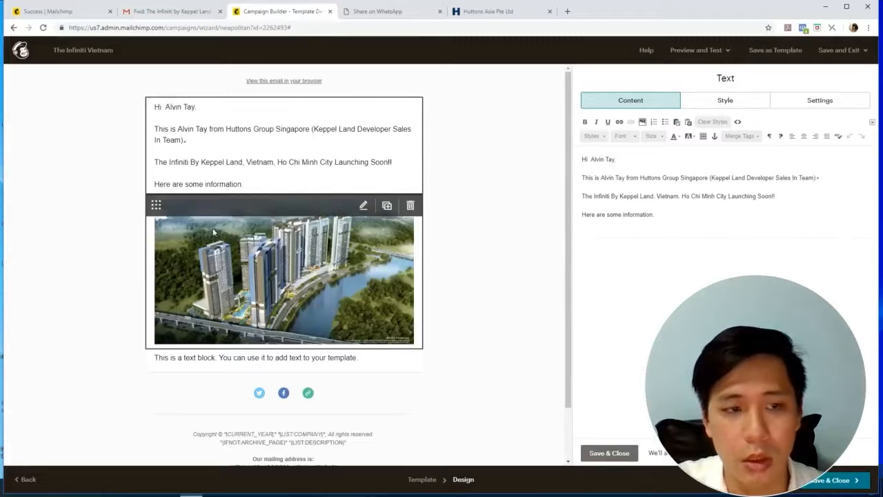
Paste the project details over the placeholder in the text block under the image, then save.
{"action": "left_click", "coordinate": [265, 357]}
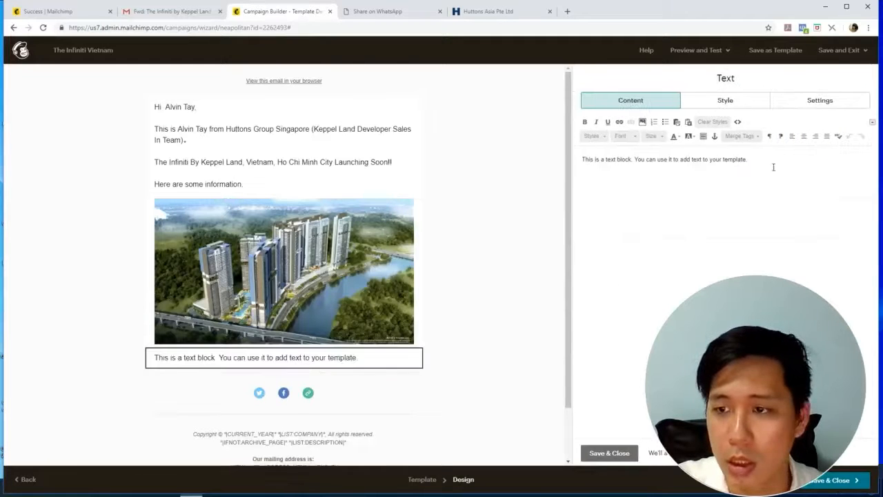
{"action": "left_click_drag", "start_coordinate": [772, 165], "coordinate": [467, 150]}
{"action": "key", "text": "ctrl+v"}
{"action": "scroll", "coordinate": [644, 208], "scroll_direction": "up", "scroll_amount": 10}
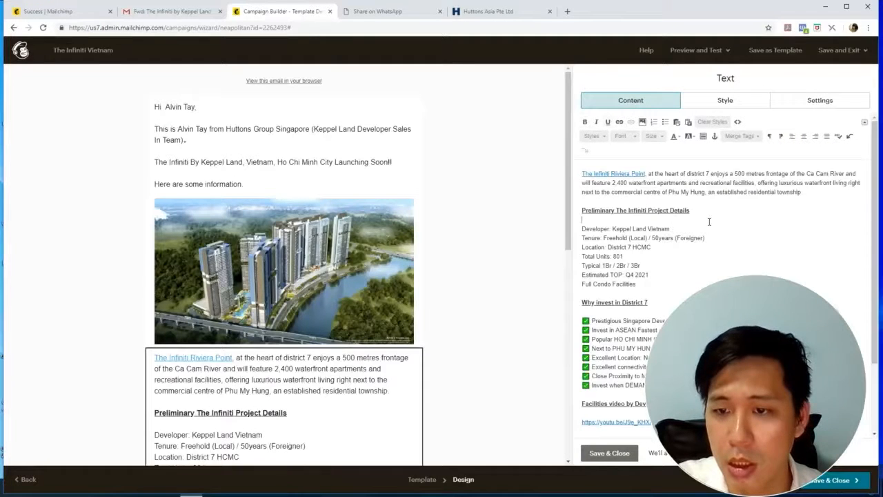
{"action": "scroll", "coordinate": [639, 221], "scroll_direction": "down", "scroll_amount": 2}
{"action": "scroll", "coordinate": [633, 233], "scroll_direction": "up", "scroll_amount": 2}
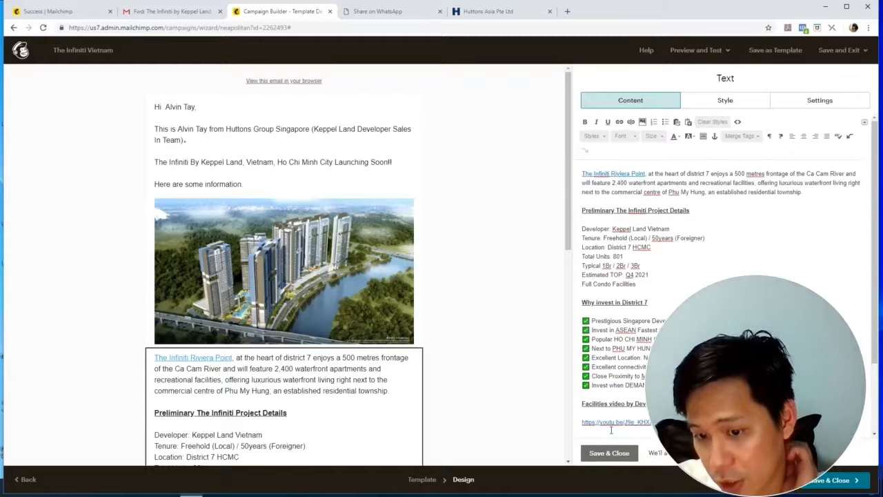
{"action": "scroll", "coordinate": [607, 342], "scroll_direction": "down", "scroll_amount": 2}
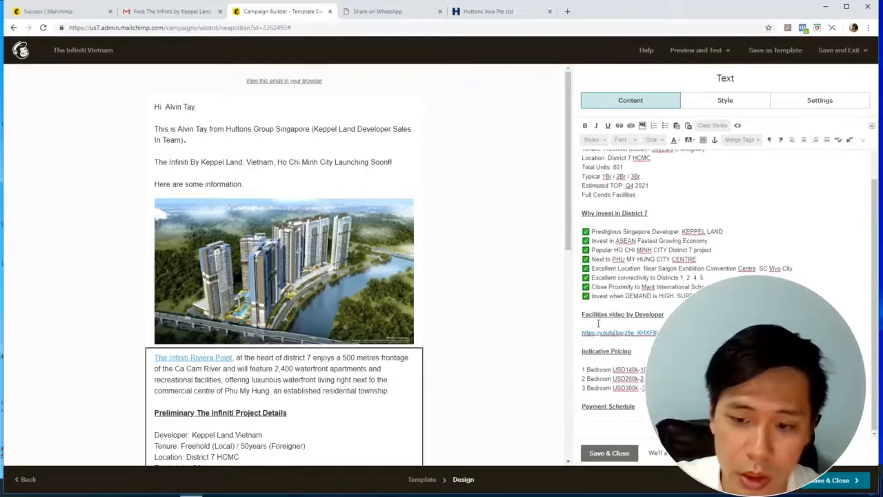
{"action": "scroll", "coordinate": [632, 205], "scroll_direction": "up", "scroll_amount": 2}
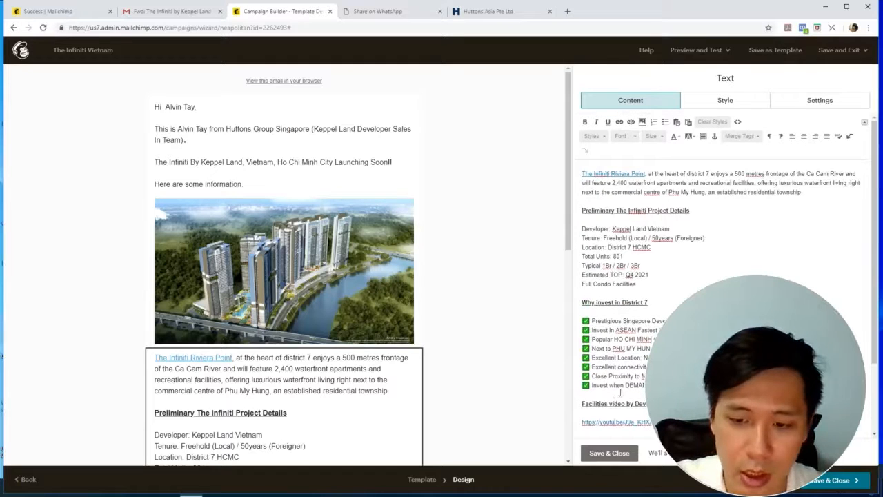
{"action": "scroll", "coordinate": [620, 392], "scroll_direction": "down", "scroll_amount": 2}
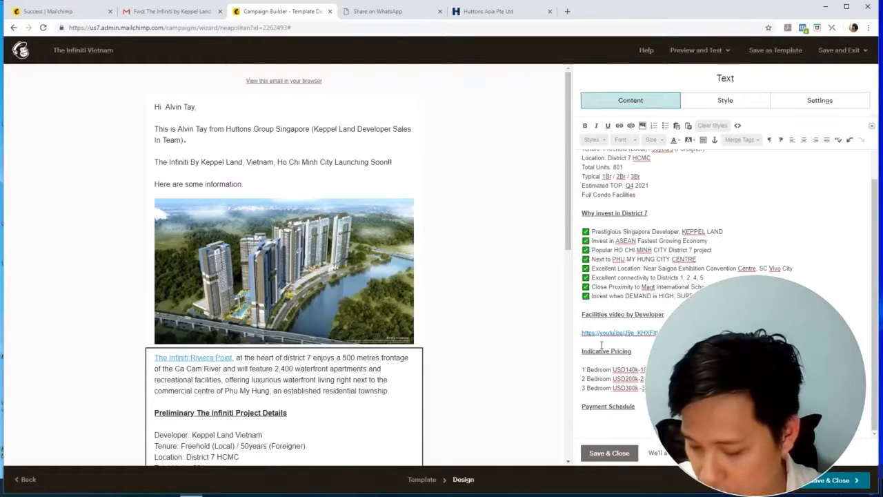
{"action": "left_click", "coordinate": [609, 452]}
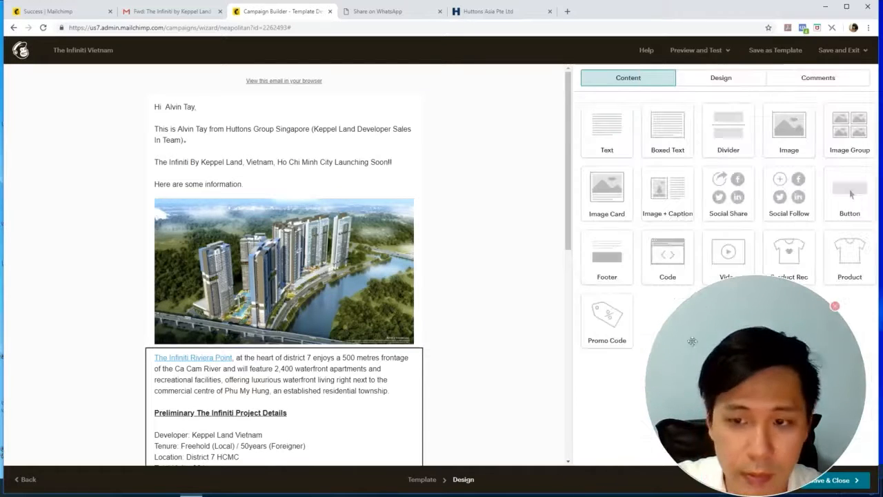
Change the greeting to 'Hi *|FNAME|*,' using the first-name merge tag, and save.
{"action": "left_click", "coordinate": [278, 179]}
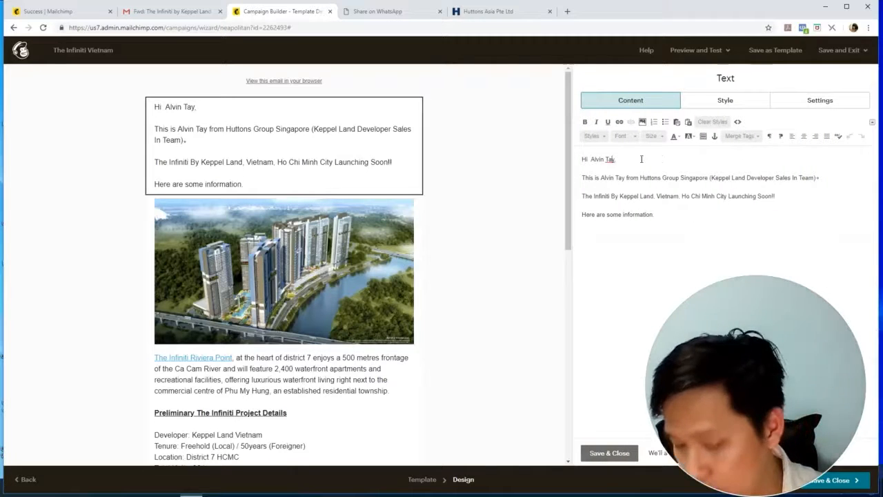
{"action": "key", "text": "BackSpace"}
{"action": "key", "text": "BackSpace"}
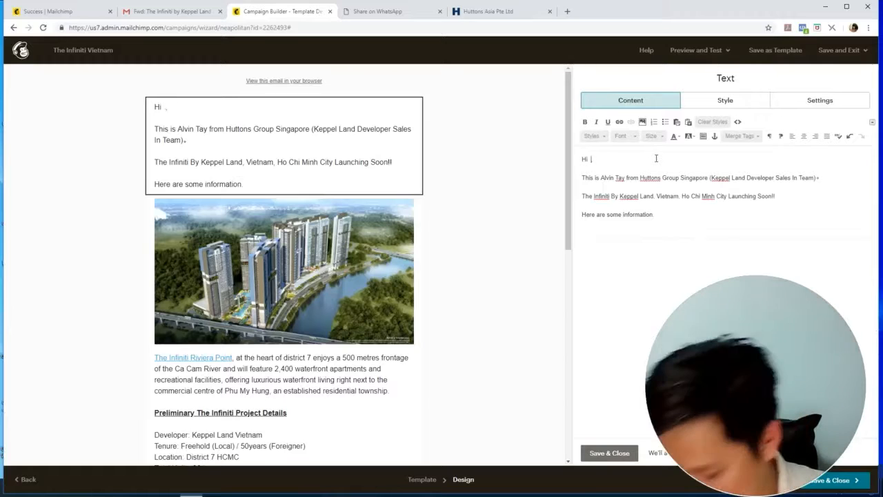
{"action": "type", "text": "*"}
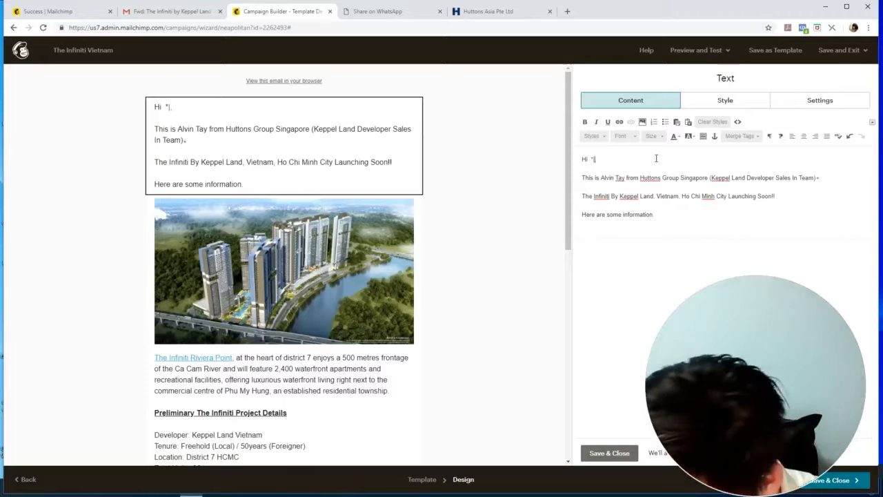
{"action": "type", "text": "NAME"}
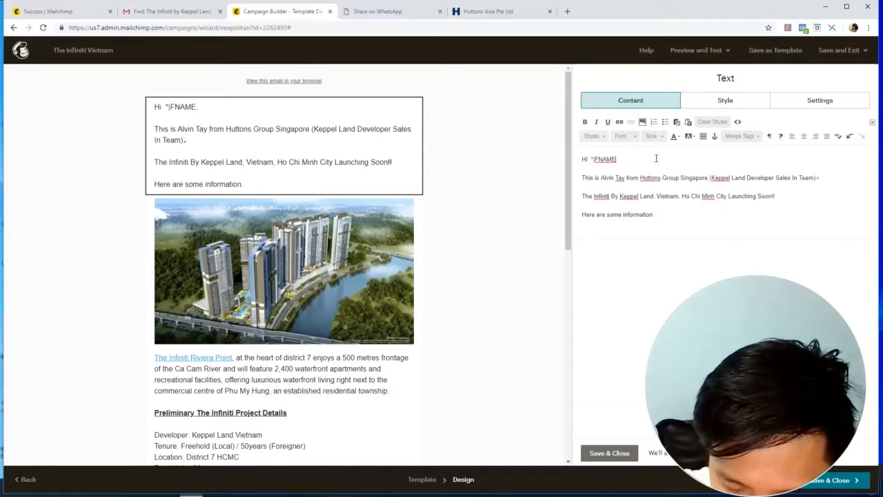
{"action": "type", "text": "|"}
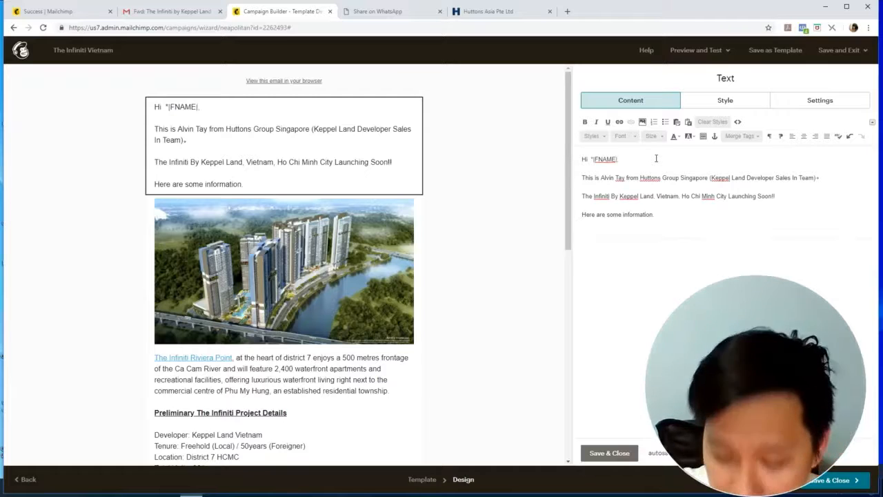
{"action": "type", "text": "*"}
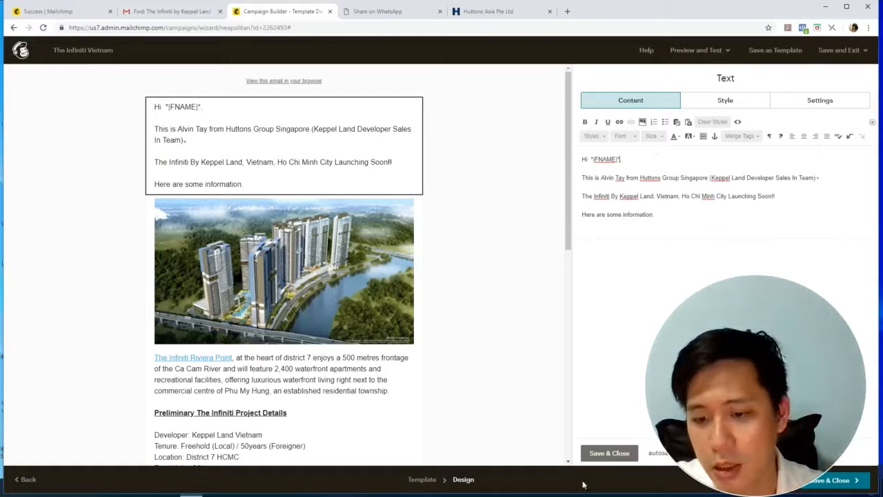
{"action": "left_click", "coordinate": [609, 453]}
{"action": "scroll", "coordinate": [338, 278], "scroll_direction": "down", "scroll_amount": 10}
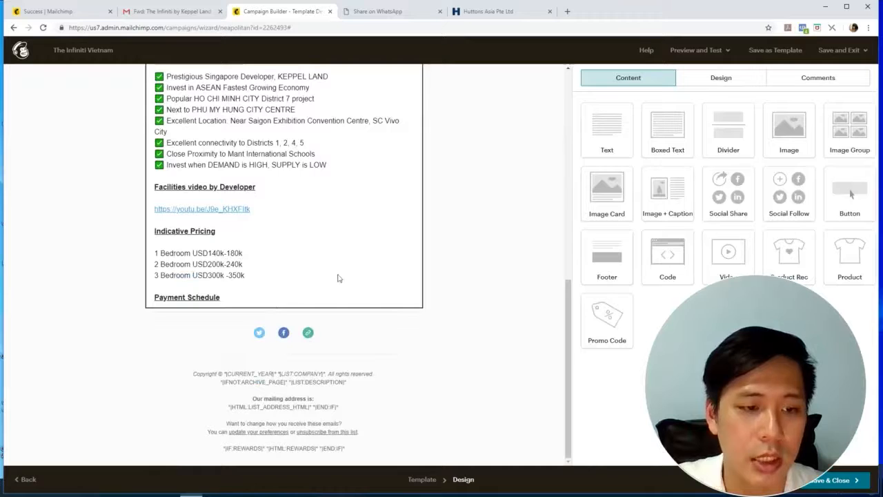
Add an image block under Payment Schedule holding the uploaded unnamed (1).jpg payment scheme.
{"action": "left_click_drag", "start_coordinate": [784, 131], "coordinate": [200, 296]}
{"action": "left_click", "coordinate": [187, 12]}
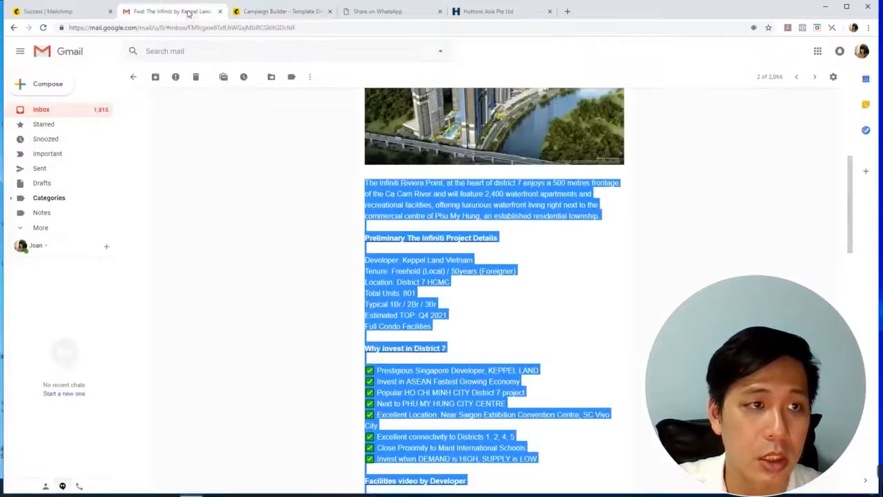
{"action": "scroll", "coordinate": [462, 247], "scroll_direction": "down", "scroll_amount": 8}
{"action": "scroll", "coordinate": [517, 234], "scroll_direction": "up", "scroll_amount": 2}
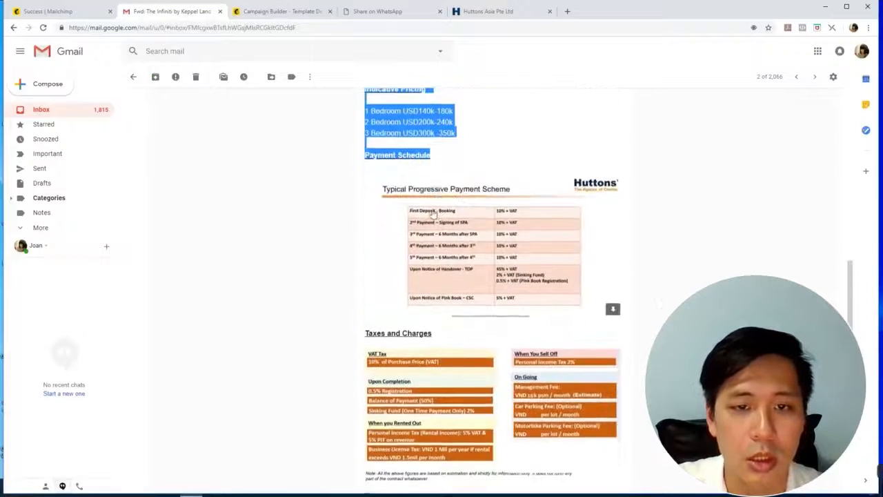
{"action": "scroll", "coordinate": [517, 235], "scroll_direction": "down", "scroll_amount": 1}
{"action": "left_click", "coordinate": [276, 11]}
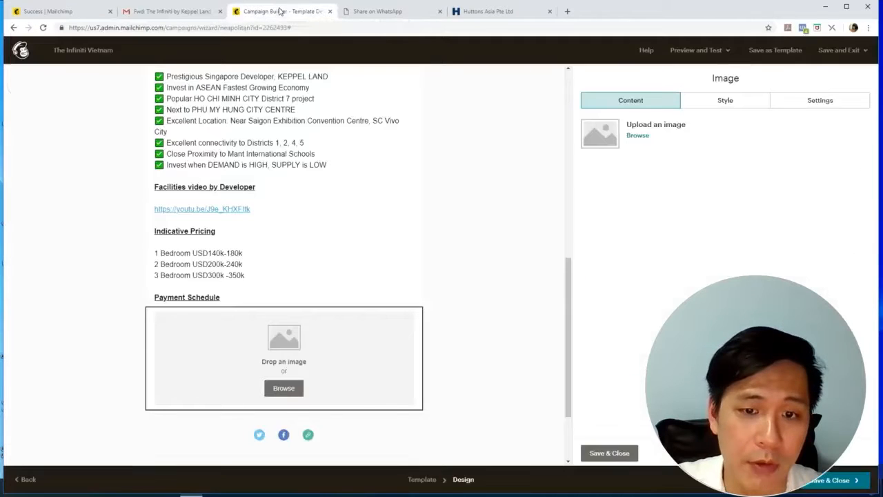
{"action": "left_click", "coordinate": [632, 137]}
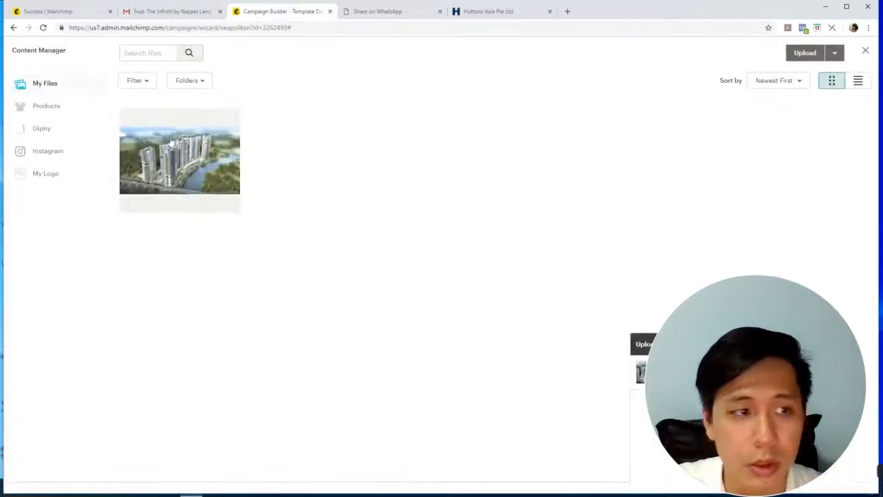
{"action": "left_click", "coordinate": [806, 52]}
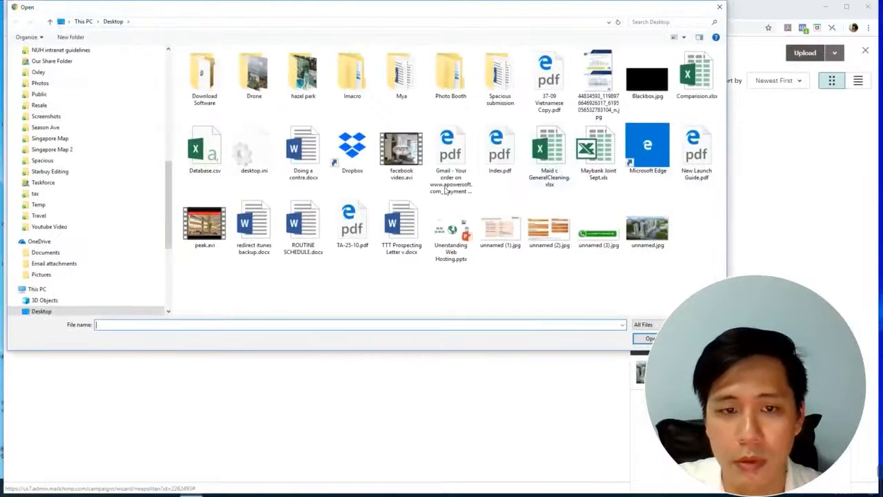
{"action": "double_click", "coordinate": [494, 235]}
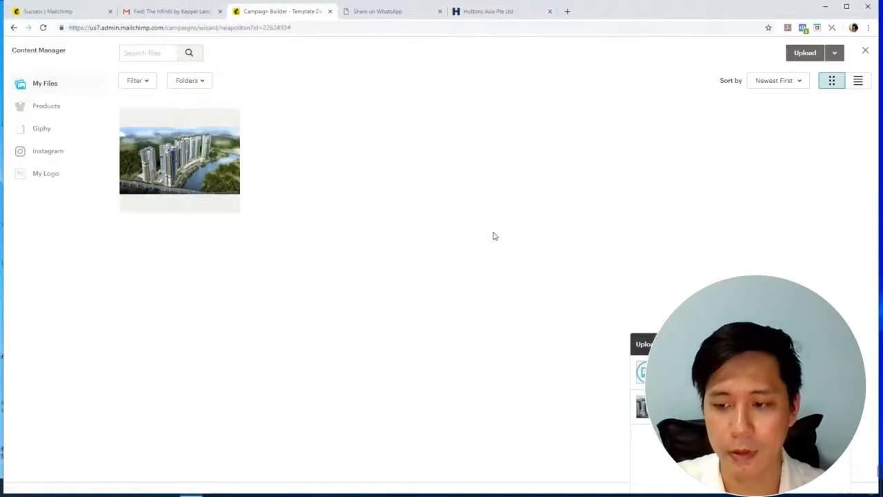
{"action": "scroll", "coordinate": [487, 244], "scroll_direction": "down", "scroll_amount": 3}
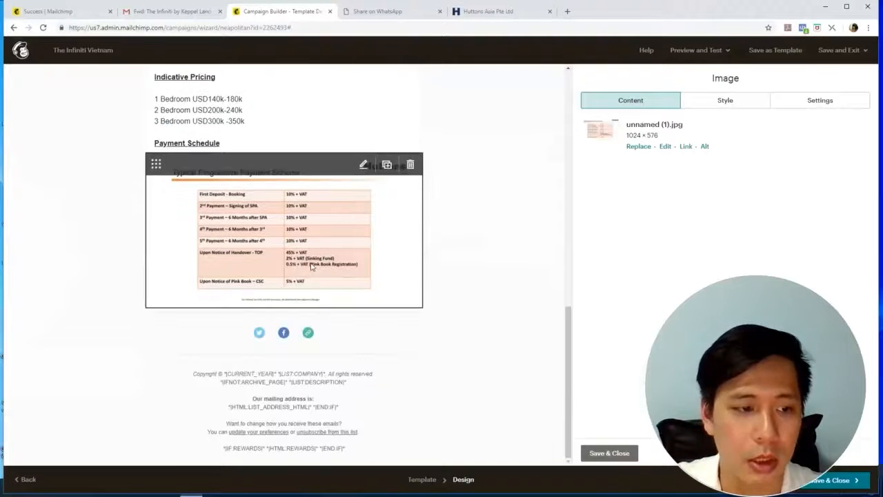
{"action": "left_click", "coordinate": [609, 452]}
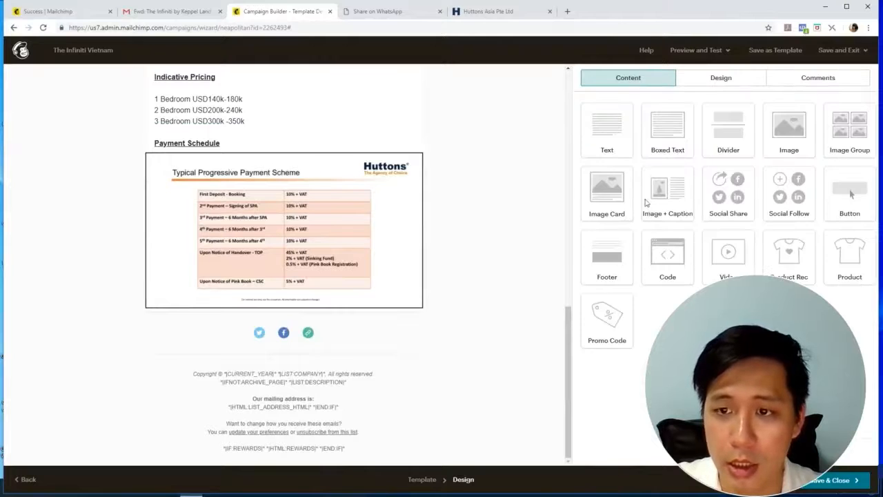
Add a text block with the 'Taxes and Charges' heading copied from Gmail.
{"action": "left_click_drag", "start_coordinate": [601, 134], "coordinate": [292, 322]}
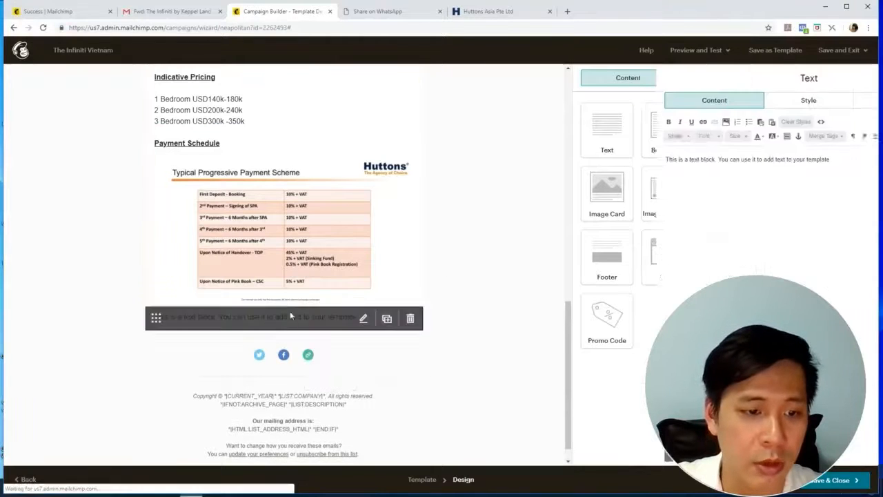
{"action": "left_click", "coordinate": [168, 11]}
{"action": "scroll", "coordinate": [396, 272], "scroll_direction": "down", "scroll_amount": 3}
{"action": "scroll", "coordinate": [396, 273], "scroll_direction": "up", "scroll_amount": 3}
{"action": "left_click", "coordinate": [440, 265], "text": "shift"}
{"action": "triple_click", "coordinate": [364, 273]}
{"action": "key", "text": "ctrl+c"}
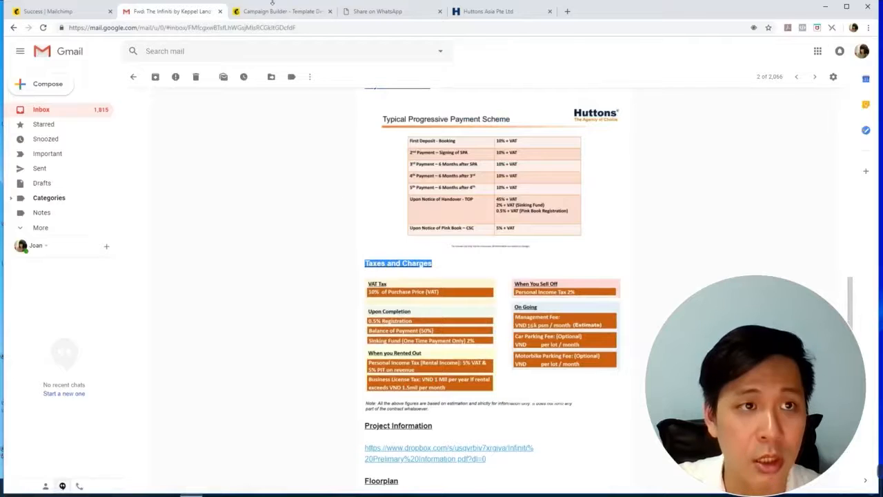
{"action": "left_click", "coordinate": [276, 12]}
{"action": "key", "text": "ctrl+a"}
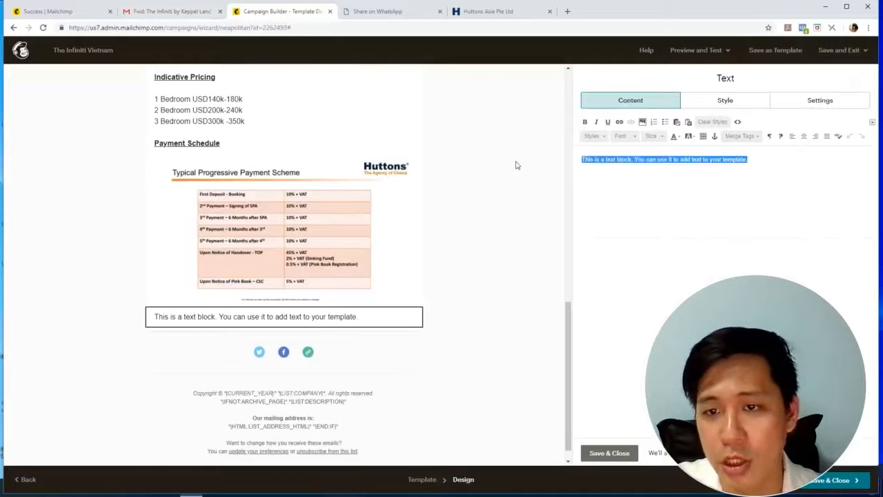
{"action": "key", "text": "ctrl+v"}
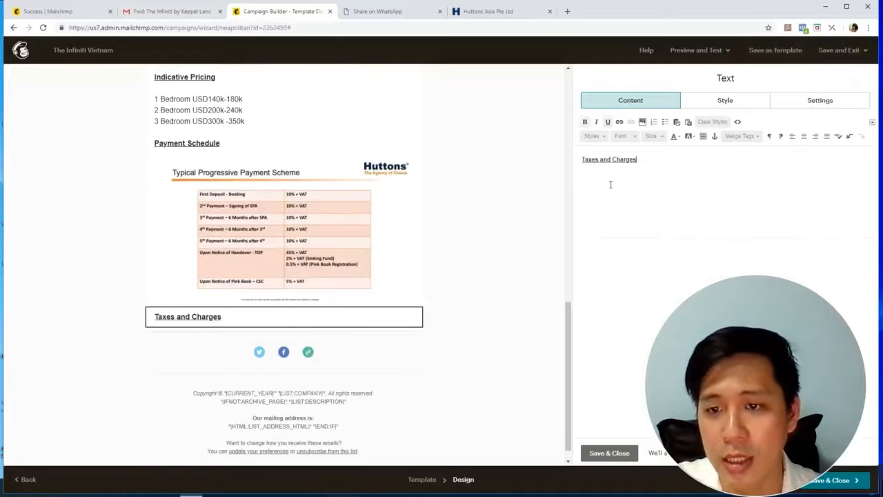
{"action": "left_click", "coordinate": [611, 455]}
Add an image block below it with the uploaded taxes chart unnamed (2).jpg.
{"action": "left_click_drag", "start_coordinate": [788, 128], "coordinate": [229, 336]}
{"action": "left_click", "coordinate": [165, 11]}
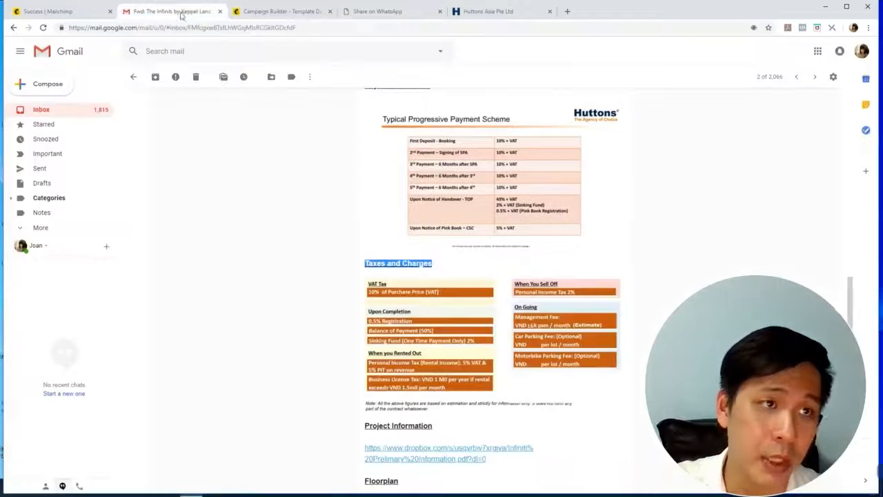
{"action": "scroll", "coordinate": [483, 241], "scroll_direction": "down", "scroll_amount": 3}
{"action": "left_click", "coordinate": [257, 16]}
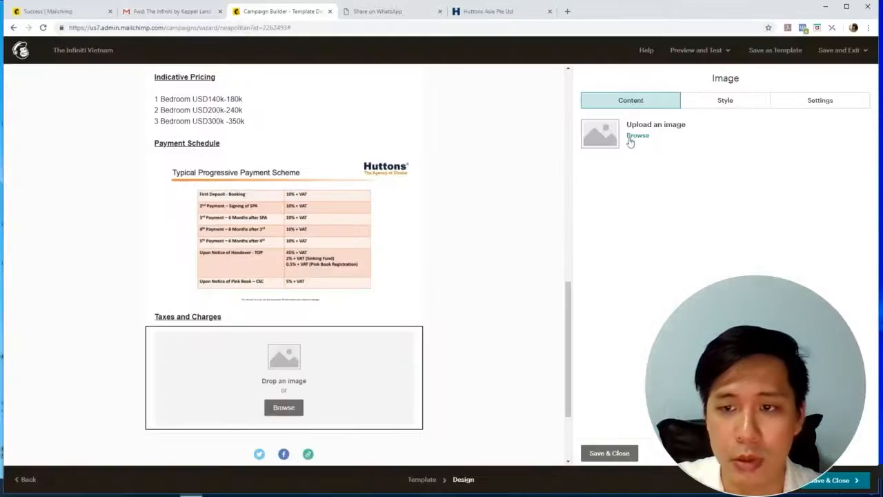
{"action": "left_click", "coordinate": [626, 141]}
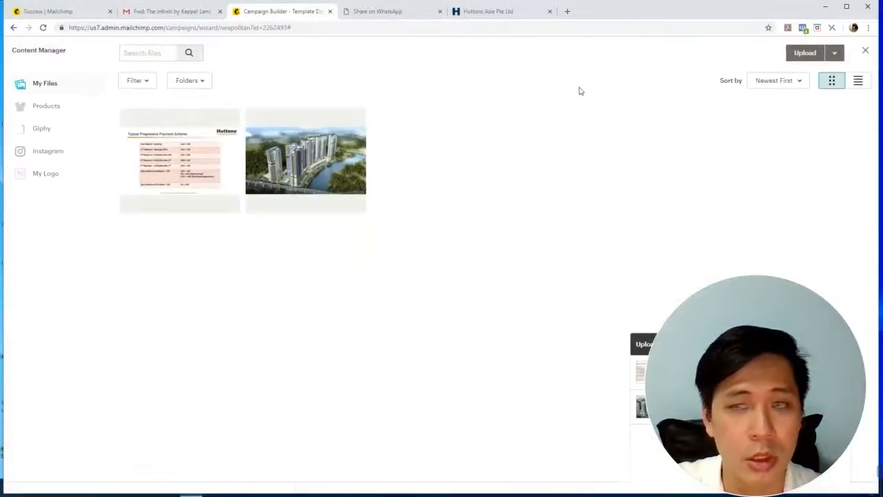
{"action": "left_click", "coordinate": [804, 53]}
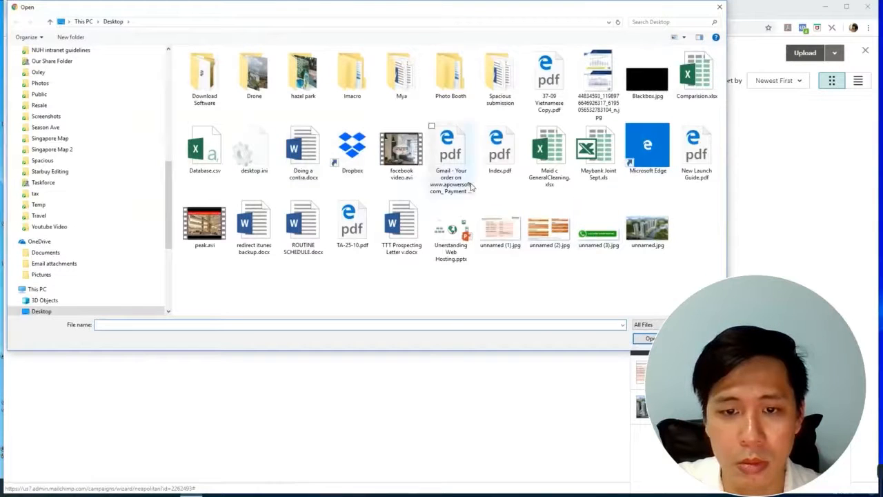
{"action": "double_click", "coordinate": [560, 233]}
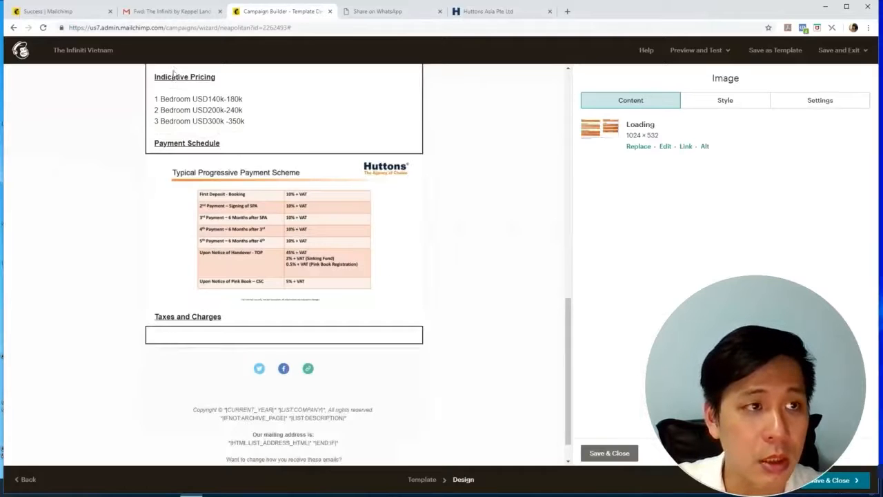
{"action": "left_click", "coordinate": [596, 456]}
Add a text block with the Project Information and Floorplan links pasted from Gmail.
{"action": "left_click_drag", "start_coordinate": [607, 143], "coordinate": [334, 363]}
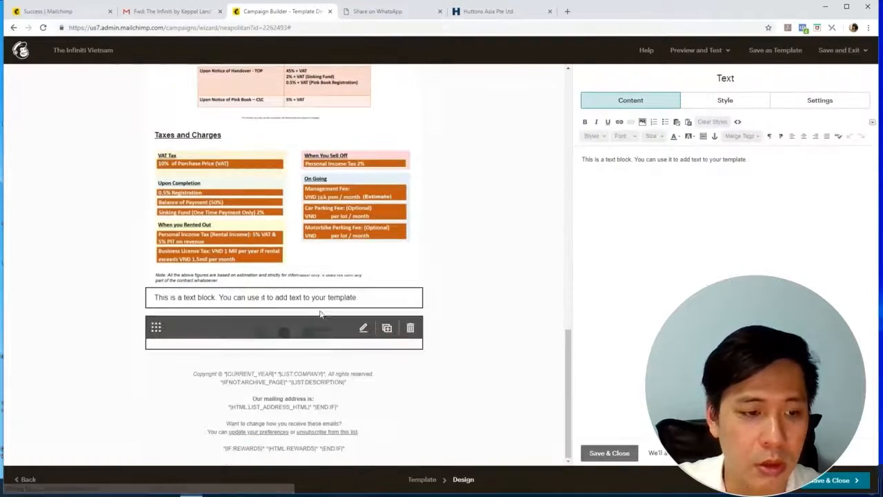
{"action": "left_click", "coordinate": [196, 10]}
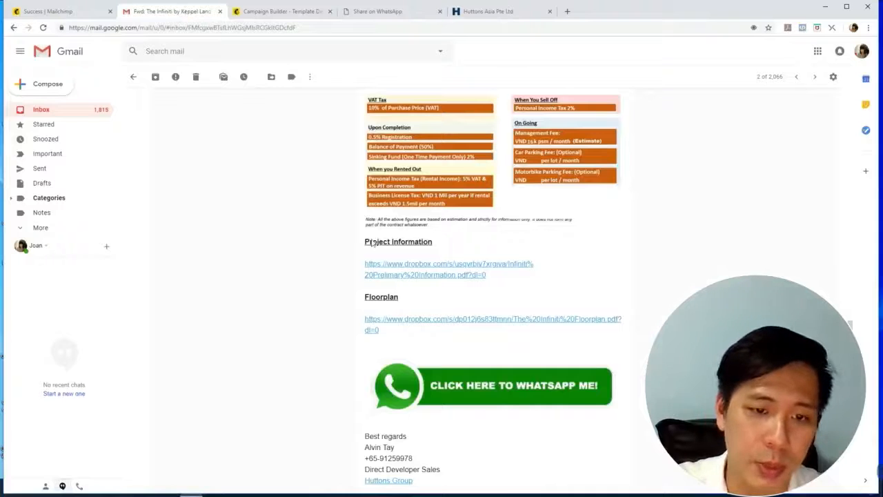
{"action": "left_click_drag", "start_coordinate": [364, 243], "coordinate": [526, 352]}
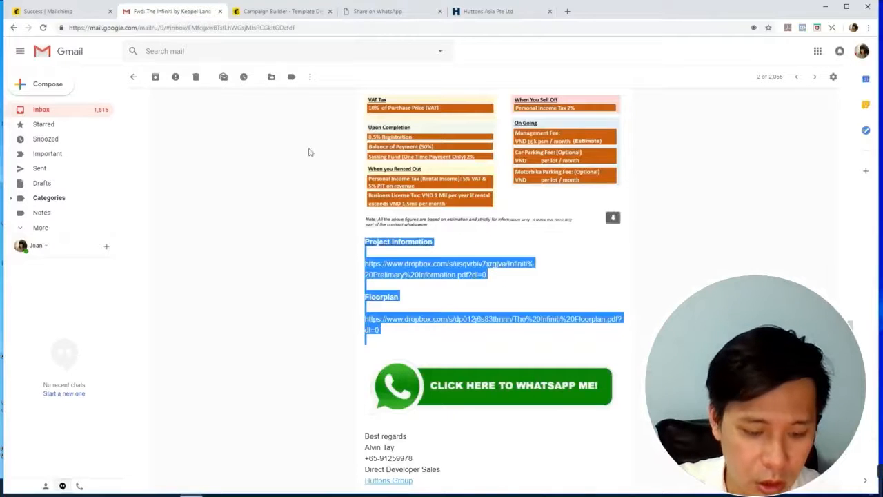
{"action": "left_click", "coordinate": [273, 11]}
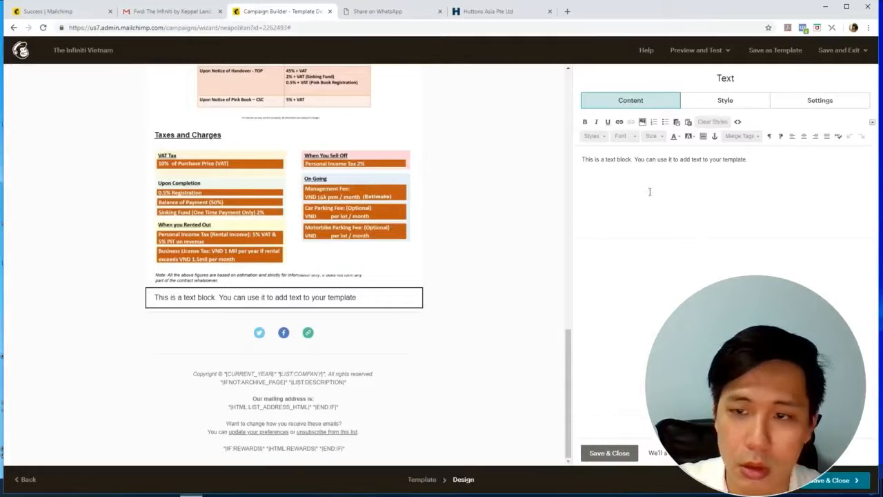
{"action": "left_click_drag", "start_coordinate": [691, 168], "coordinate": [626, 171]}
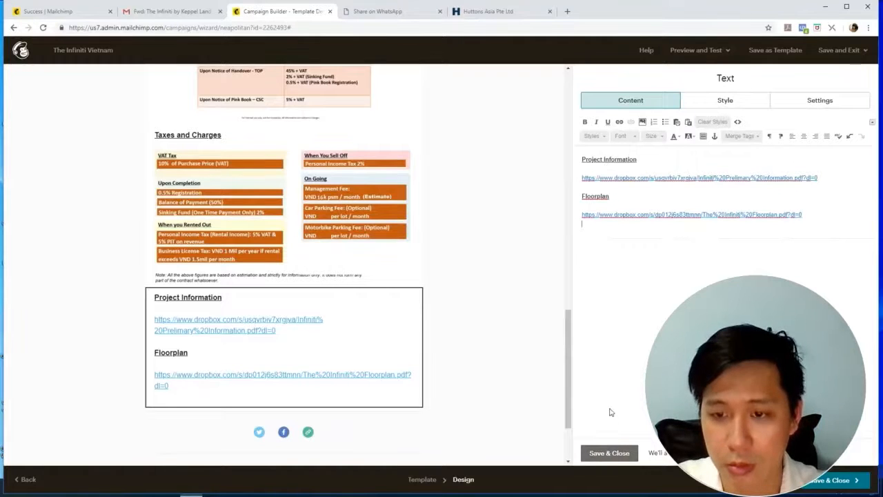
{"action": "left_click", "coordinate": [601, 452]}
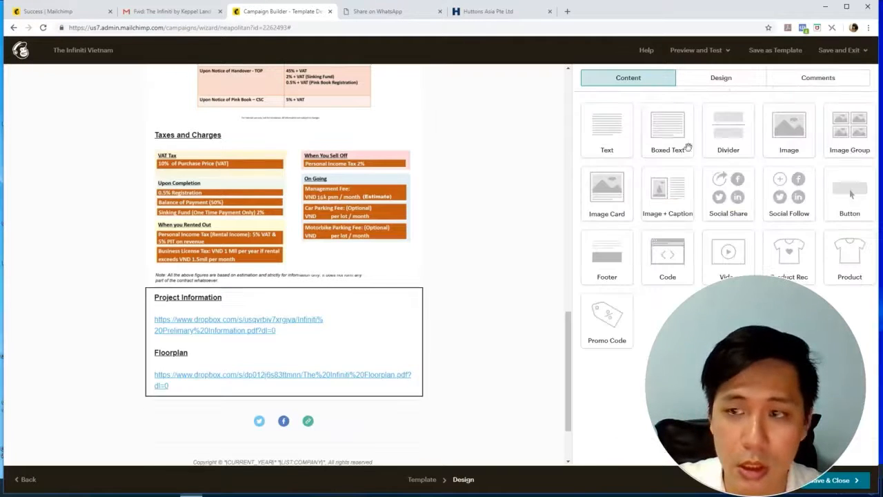
Add the WhatsApp button image unnamed (3).jpg below the Floorplan link and start linking it.
{"action": "left_click_drag", "start_coordinate": [806, 126], "coordinate": [216, 362]}
{"action": "scroll", "coordinate": [354, 281], "scroll_direction": "down", "scroll_amount": 3}
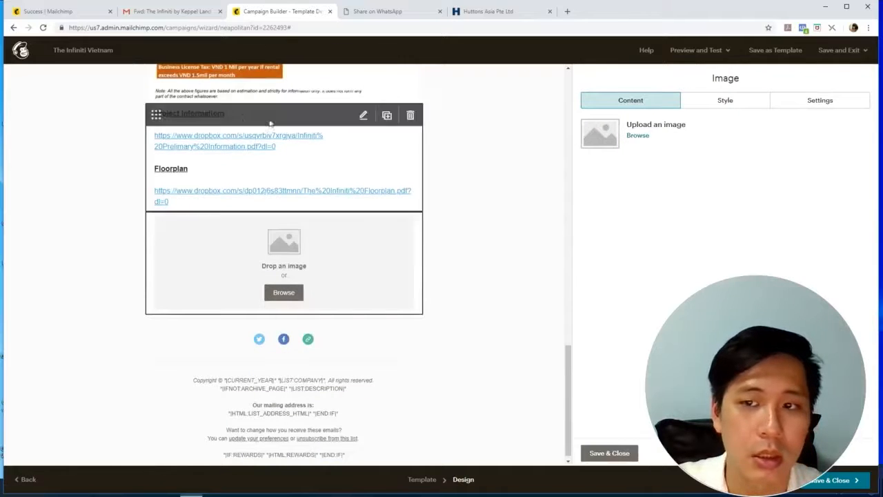
{"action": "left_click", "coordinate": [634, 136]}
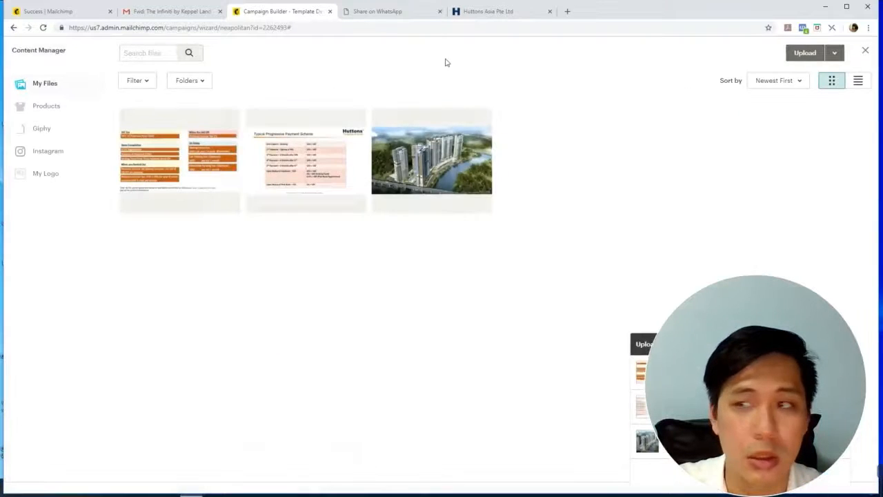
{"action": "left_click", "coordinate": [810, 53]}
{"action": "left_click", "coordinate": [607, 238]}
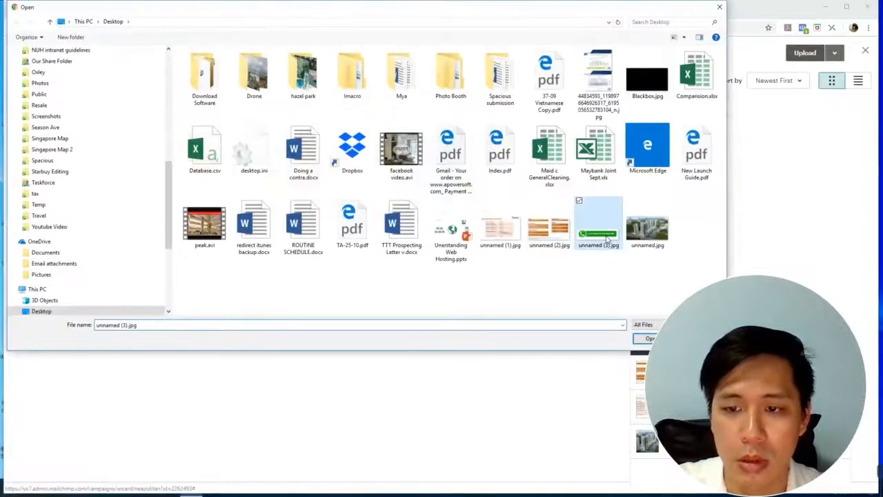
{"action": "double_click", "coordinate": [607, 238]}
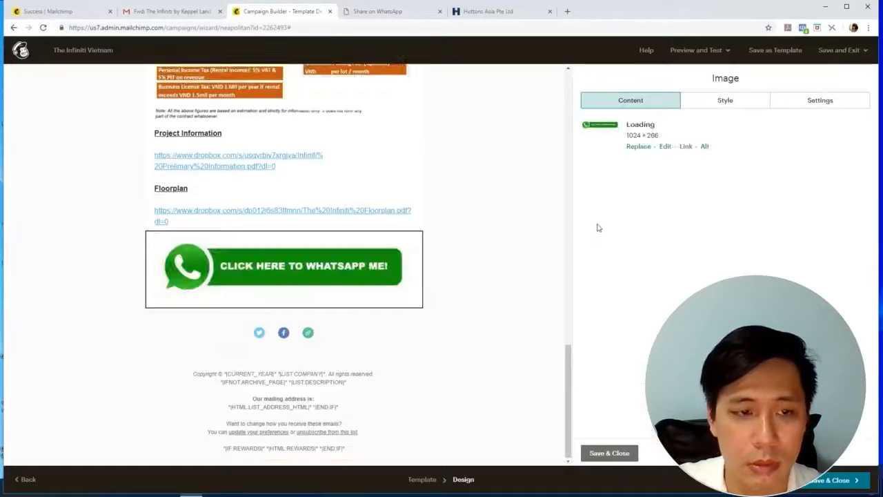
{"action": "left_click", "coordinate": [686, 146]}
{"action": "left_click", "coordinate": [377, 11]}
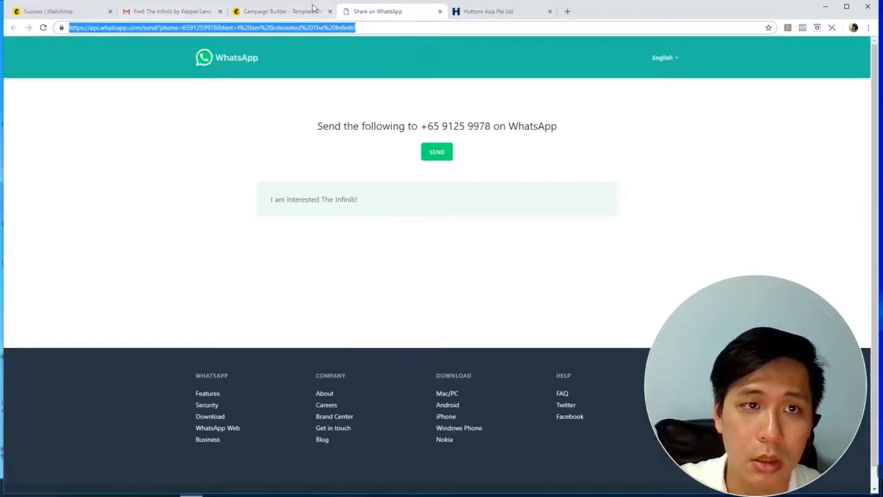
Link the WhatsApp button image to the pasted WhatsApp send-message URL as a Web address.
{"action": "left_click", "coordinate": [288, 11]}
{"action": "left_click", "coordinate": [396, 279]}
{"action": "key", "text": "ctrl+v"}
{"action": "left_click", "coordinate": [314, 285]}
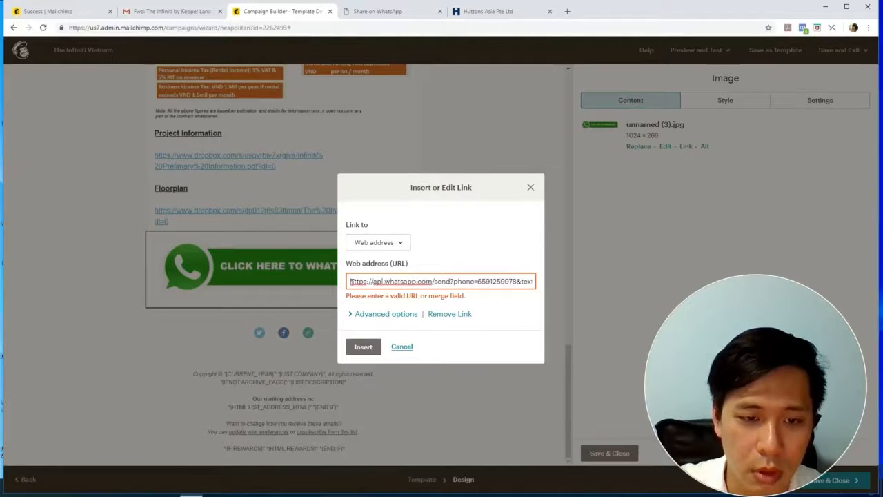
{"action": "left_click_drag", "start_coordinate": [351, 282], "coordinate": [560, 282]}
{"action": "left_click", "coordinate": [397, 245]}
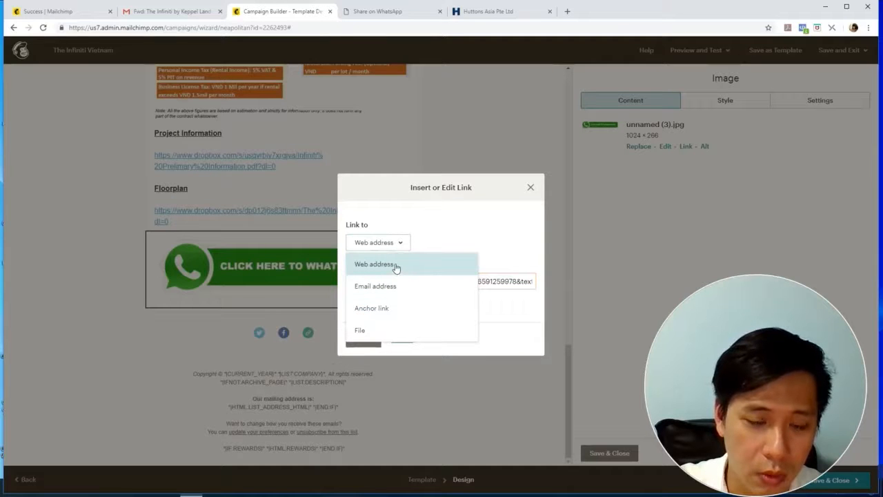
{"action": "left_click", "coordinate": [396, 267]}
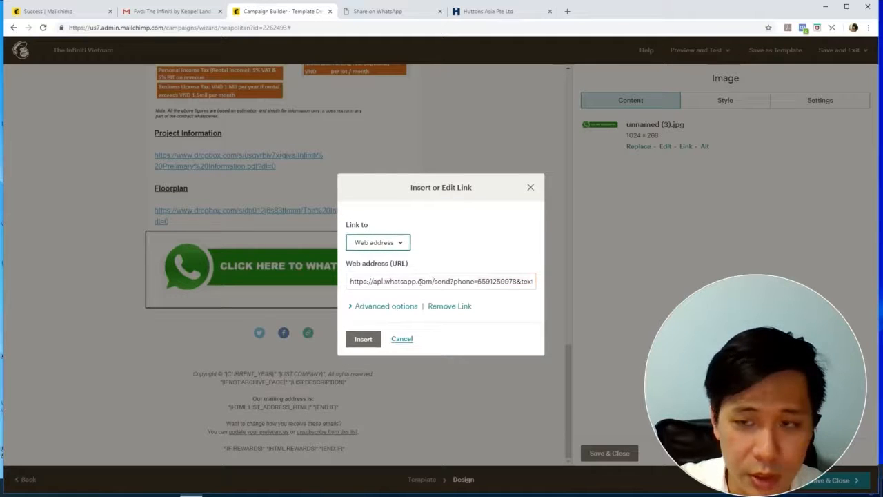
{"action": "left_click", "coordinate": [419, 281]}
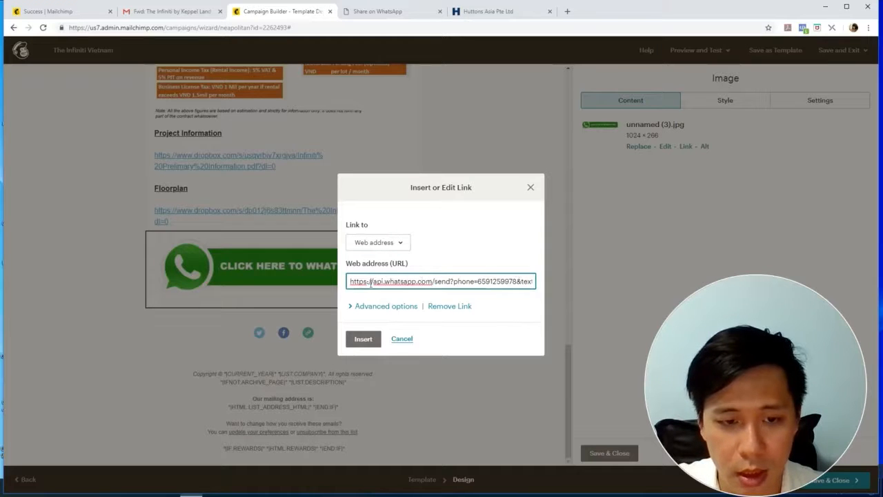
{"action": "left_click", "coordinate": [364, 339]}
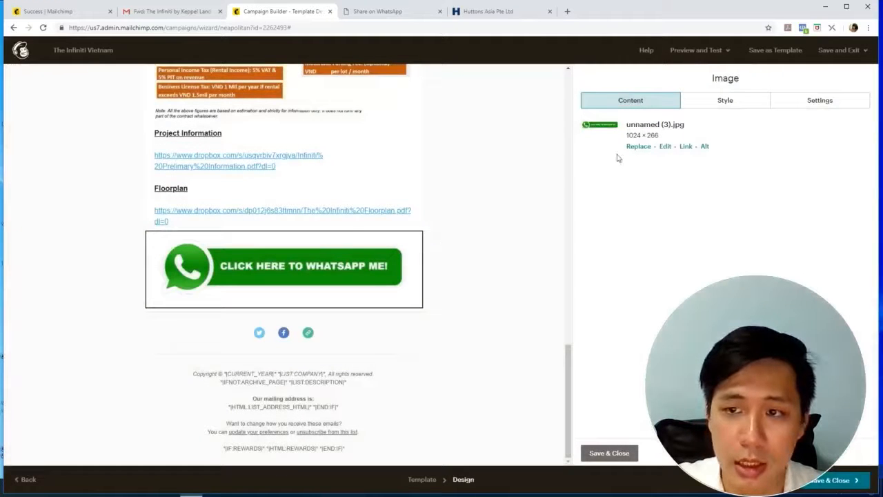
{"action": "left_click", "coordinate": [165, 10]}
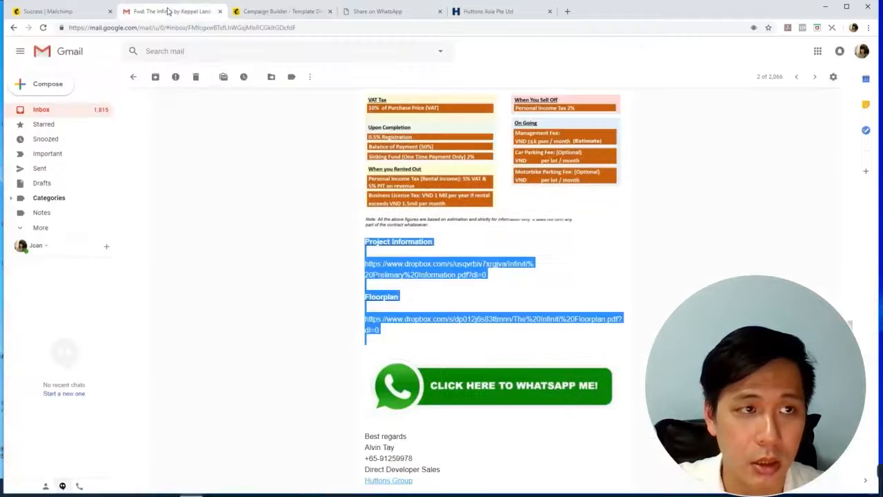
Copy the sender's signature from the forwarded Gmail email and close the image editor.
{"action": "scroll", "coordinate": [309, 149], "scroll_direction": "down", "scroll_amount": 4}
{"action": "mouse_move", "coordinate": [420, 251]}
{"action": "left_mouse_down"}
{"action": "mouse_move", "coordinate": [366, 226]}
{"action": "mouse_move", "coordinate": [365, 205]}
{"action": "left_mouse_up"}
{"action": "key", "text": "ctrl+c"}
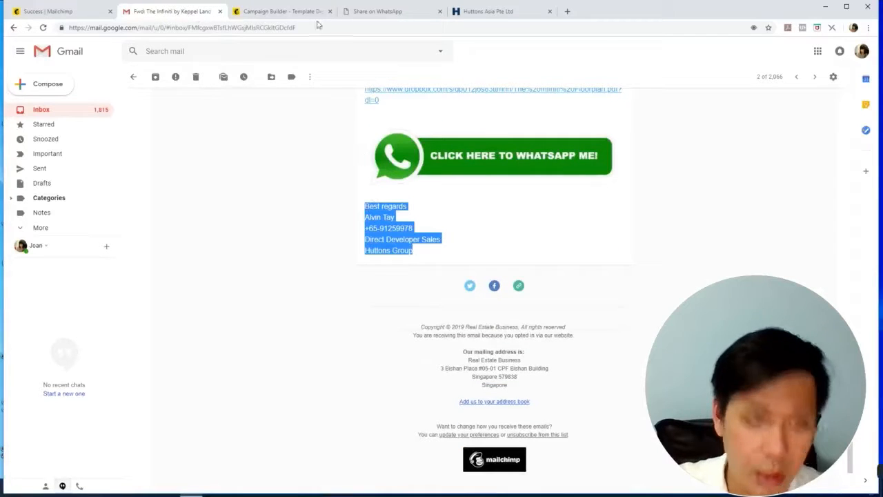
{"action": "left_click", "coordinate": [290, 14]}
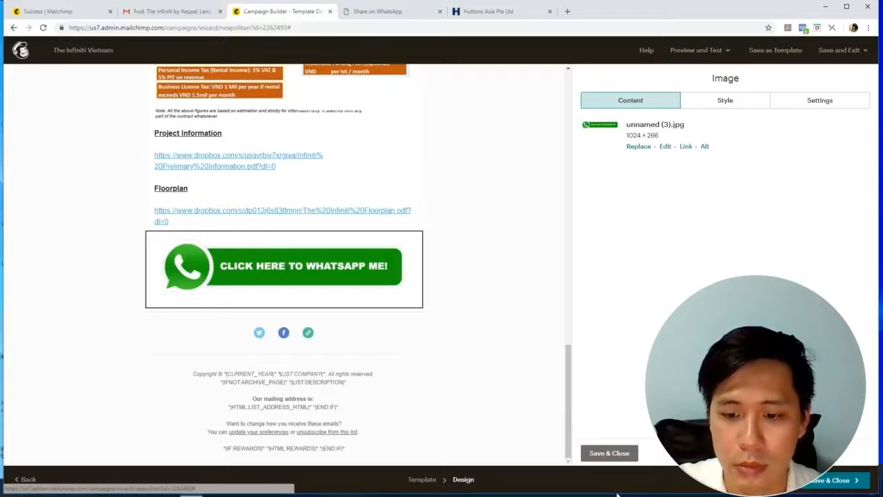
{"action": "left_click", "coordinate": [609, 453]}
Add a Text block under the WhatsApp image with the pasted Best regards signature, then save the design.
{"action": "left_click_drag", "start_coordinate": [607, 131], "coordinate": [313, 318]}
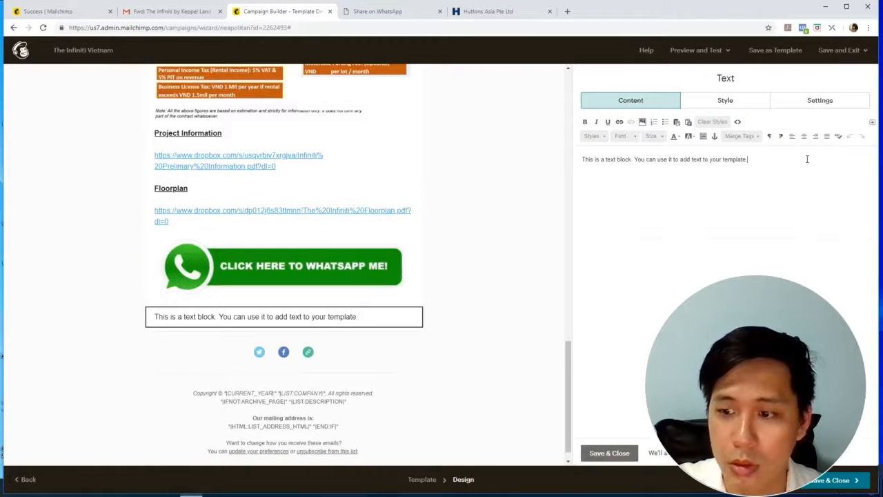
{"action": "key", "text": "ctrl+a"}
{"action": "key", "text": "ctrl+v"}
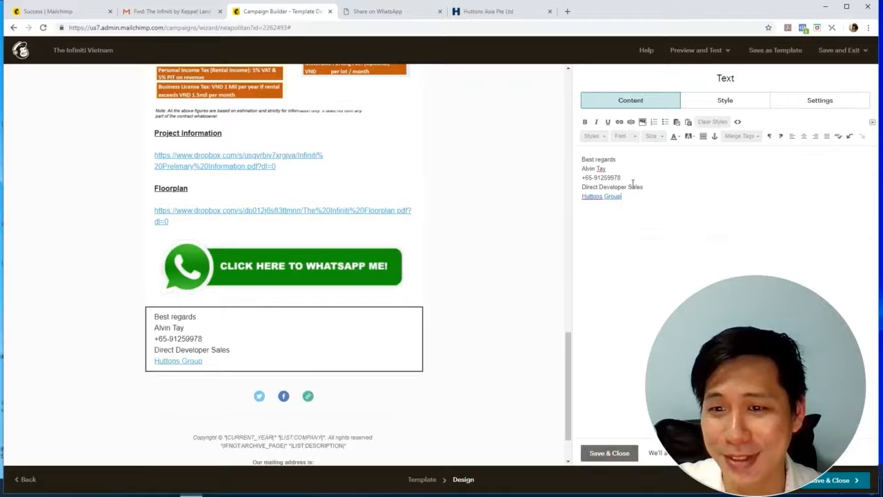
{"action": "left_click", "coordinate": [609, 453]}
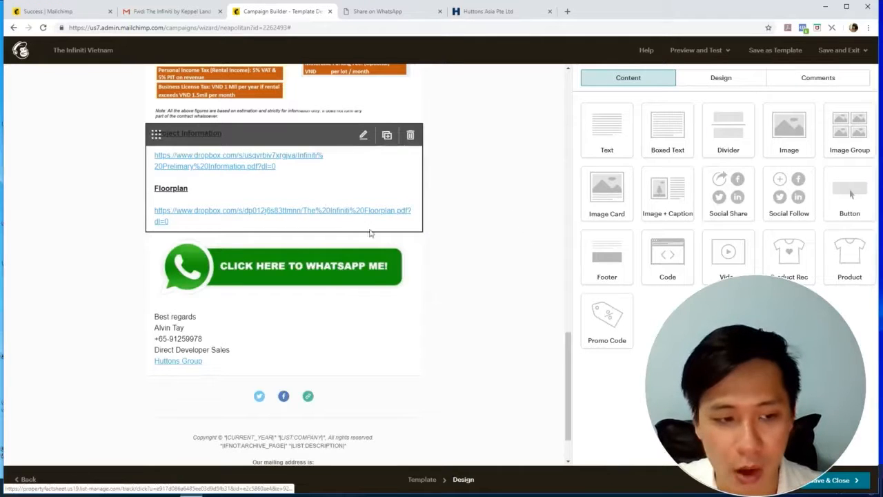
{"action": "scroll", "coordinate": [388, 338], "scroll_direction": "down", "scroll_amount": 1}
{"action": "scroll", "coordinate": [423, 340], "scroll_direction": "up", "scroll_amount": 8}
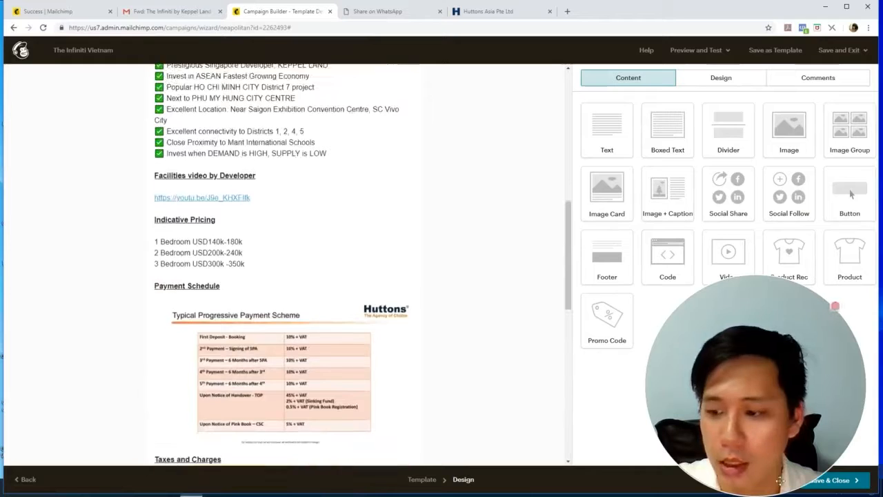
{"action": "left_click", "coordinate": [854, 483]}
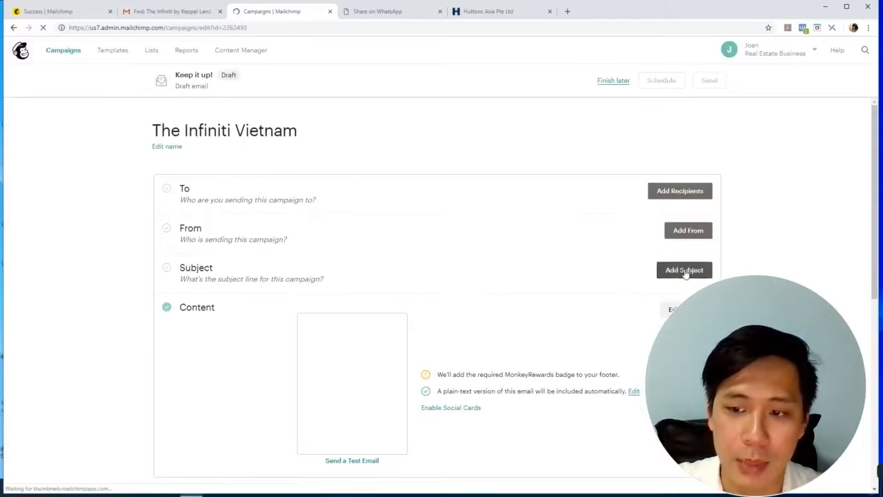
Set the subject to 'The Infiniti by Keppel Land in Ho Chi Minh District 7 Vietnam', copied from Gmail.
{"action": "left_click", "coordinate": [684, 270]}
{"action": "left_click", "coordinate": [172, 11]}
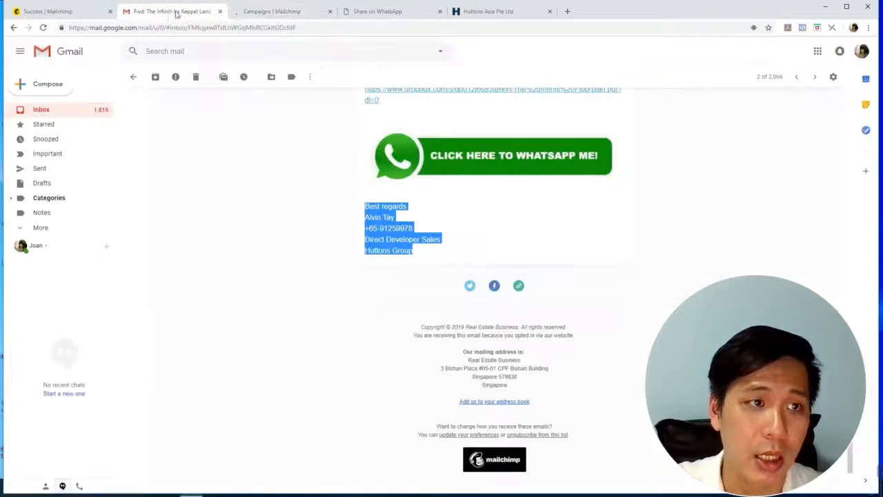
{"action": "scroll", "coordinate": [356, 267], "scroll_direction": "up", "scroll_amount": 4}
{"action": "scroll", "coordinate": [357, 268], "scroll_direction": "up", "scroll_amount": 10}
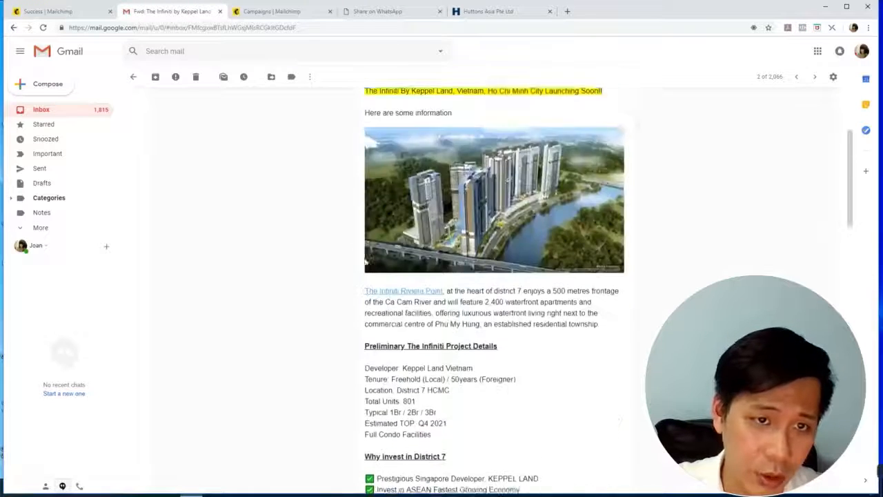
{"action": "left_click_drag", "start_coordinate": [175, 103], "coordinate": [445, 101]}
{"action": "key", "text": "ctrl+c"}
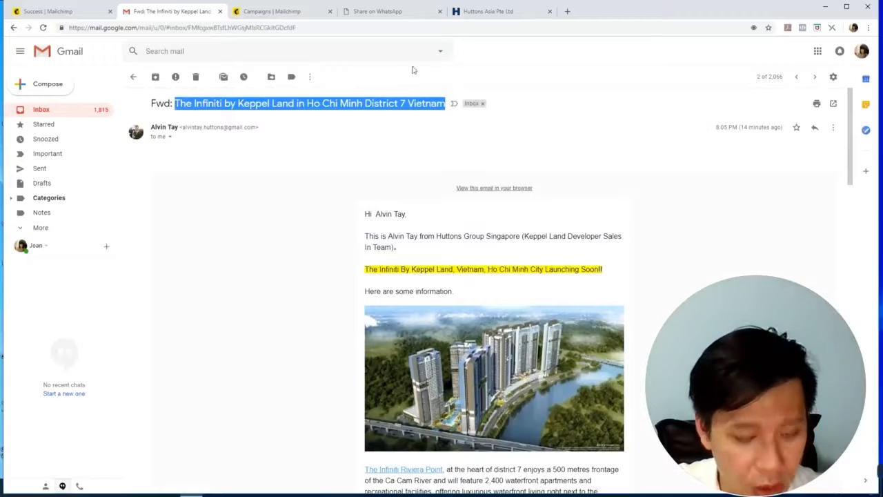
{"action": "left_click", "coordinate": [271, 11]}
{"action": "left_click", "coordinate": [216, 312]}
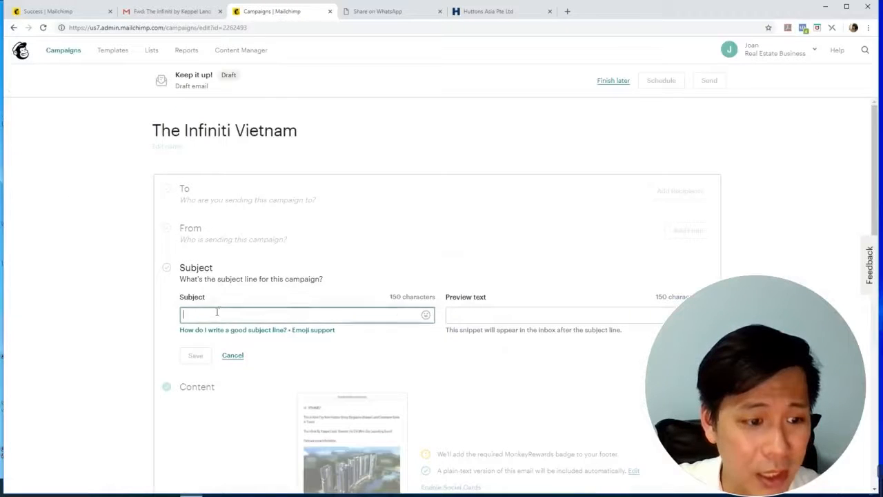
{"action": "key", "text": "ctrl+v"}
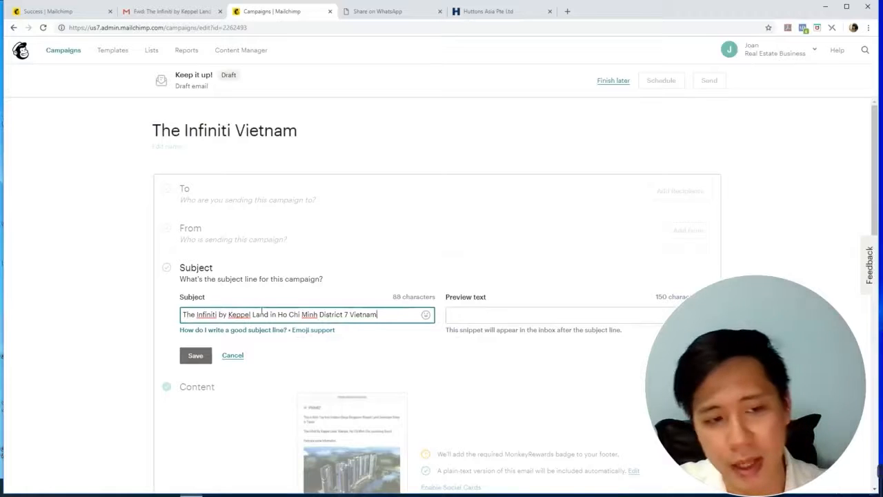
{"action": "left_click", "coordinate": [183, 315]}
{"action": "type", "text": "<ADV>"}
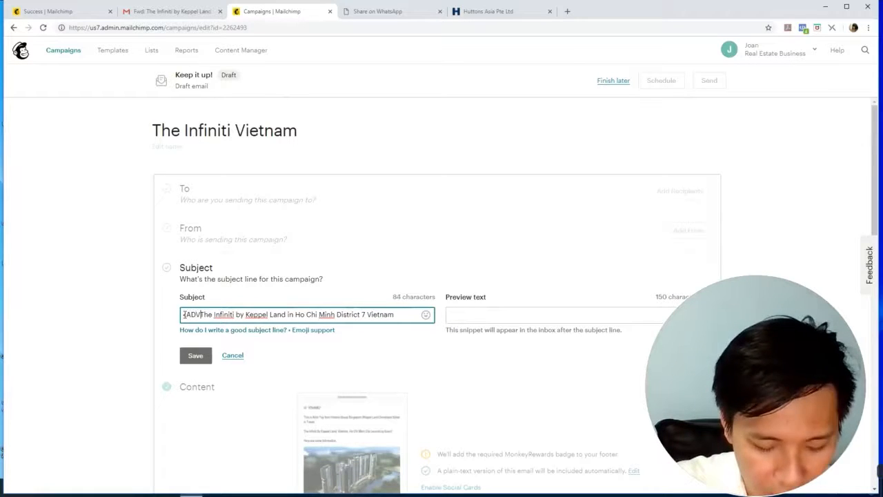
{"action": "key", "text": "BackSpace"}
{"action": "key", "text": "BackSpace"}
{"action": "key", "text": "BackSpace"}
{"action": "key", "text": "BackSpace"}
{"action": "key", "text": "BackSpace"}
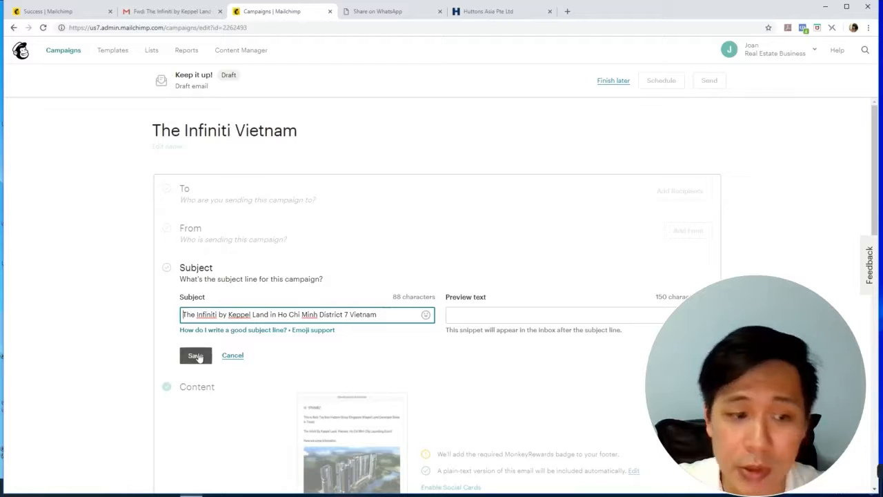
{"action": "left_click", "coordinate": [196, 355]}
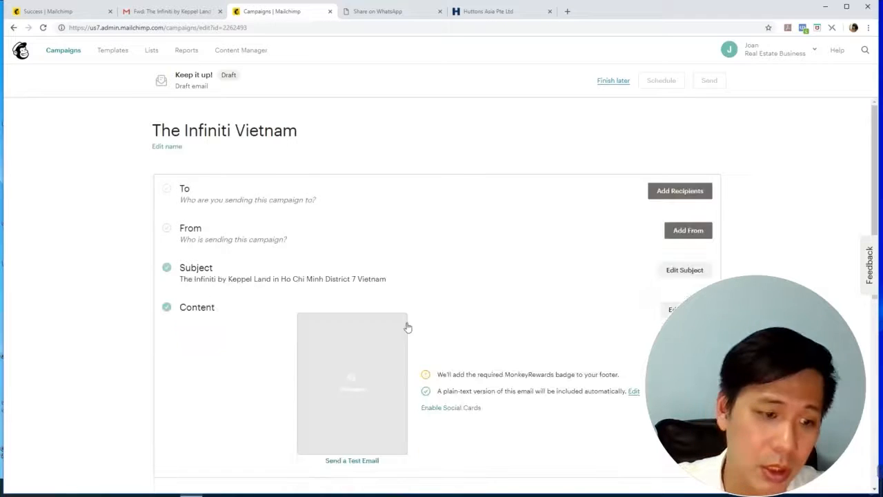
Enter the sender's name and e-mail address in the From section and save them.
{"action": "left_click", "coordinate": [678, 231]}
{"action": "left_click", "coordinate": [202, 279]}
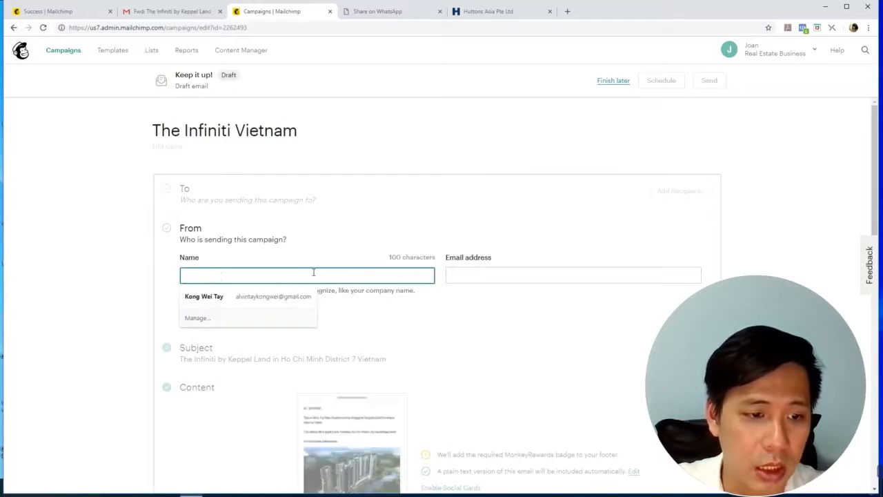
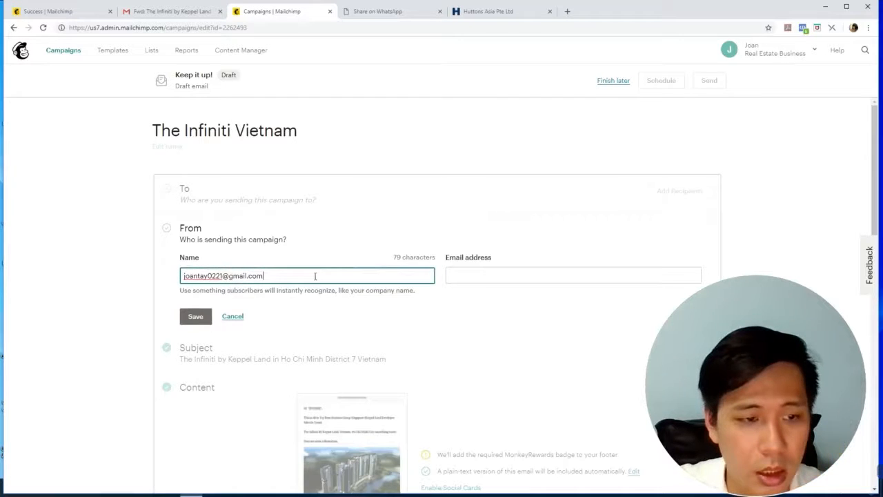
{"action": "left_click", "coordinate": [491, 276]}
{"action": "left_click", "coordinate": [483, 295]}
{"action": "left_click", "coordinate": [348, 276]}
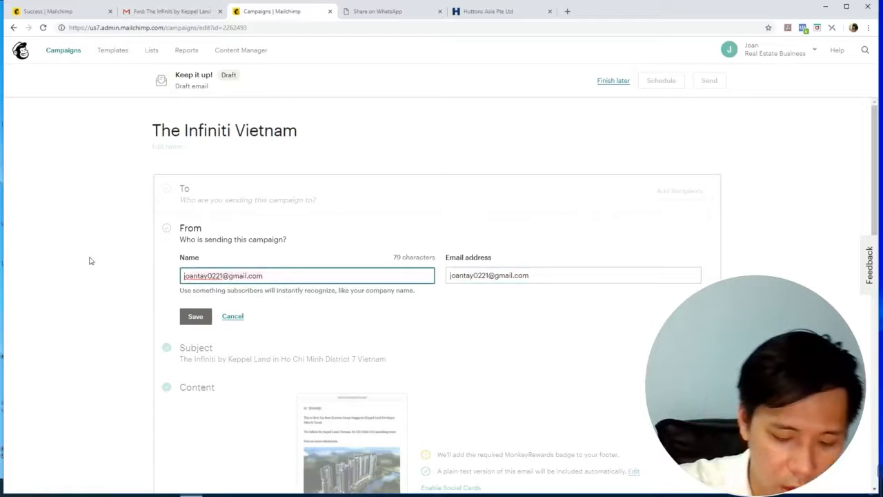
{"action": "key", "text": "ctrl+a"}
{"action": "left_click", "coordinate": [193, 316]}
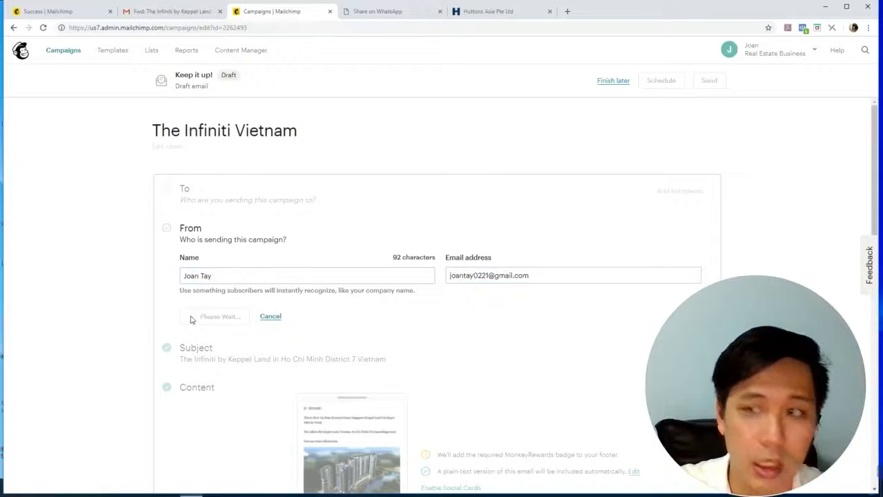
Set the draft campaign aside with Finish later.
{"action": "scroll", "coordinate": [483, 228], "scroll_direction": "down", "scroll_amount": 3}
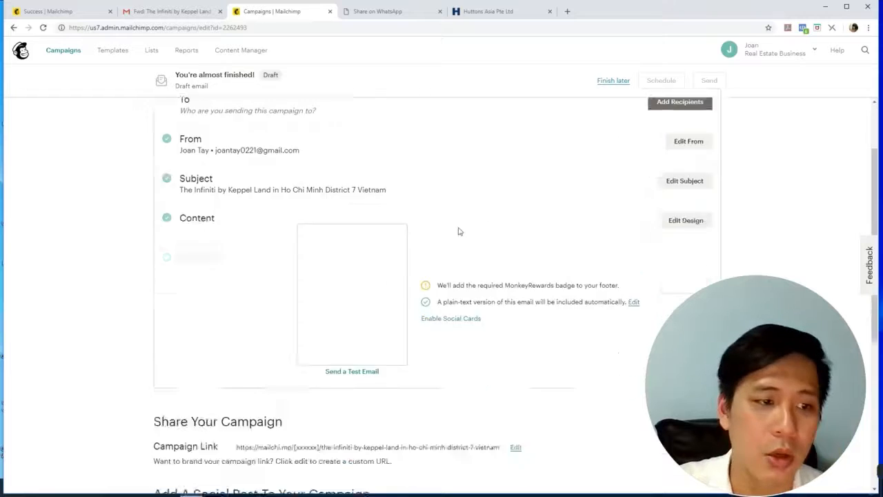
{"action": "scroll", "coordinate": [542, 312], "scroll_direction": "up", "scroll_amount": 3}
{"action": "left_click", "coordinate": [623, 82]}
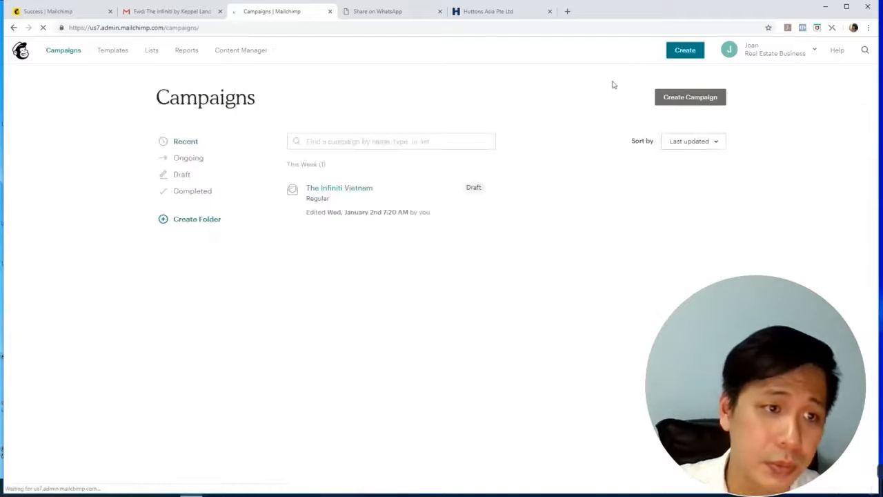
Check the Real Estate Business list's contacts, then start a new list from the Lists page.
{"action": "left_click", "coordinate": [151, 55]}
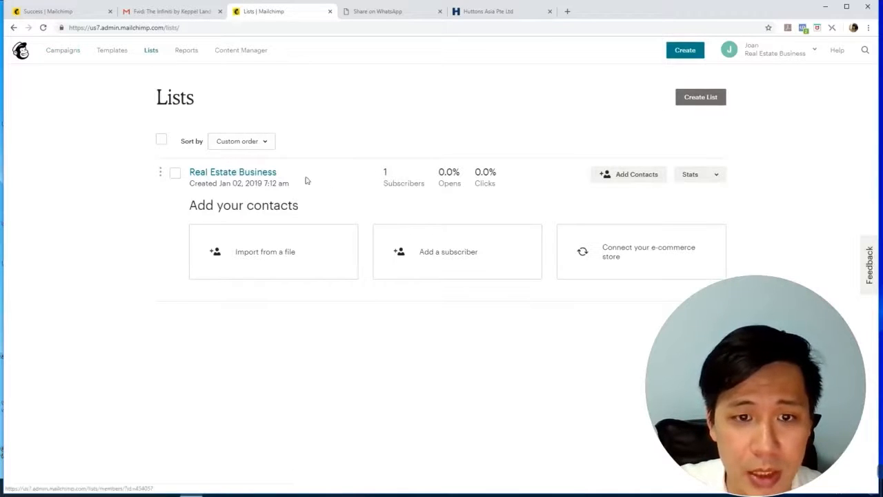
{"action": "left_click", "coordinate": [233, 175]}
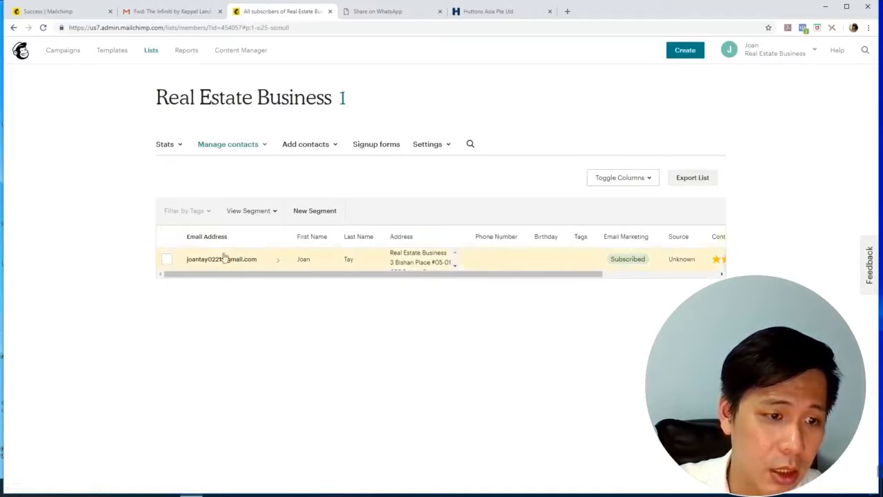
{"action": "left_click", "coordinate": [316, 147]}
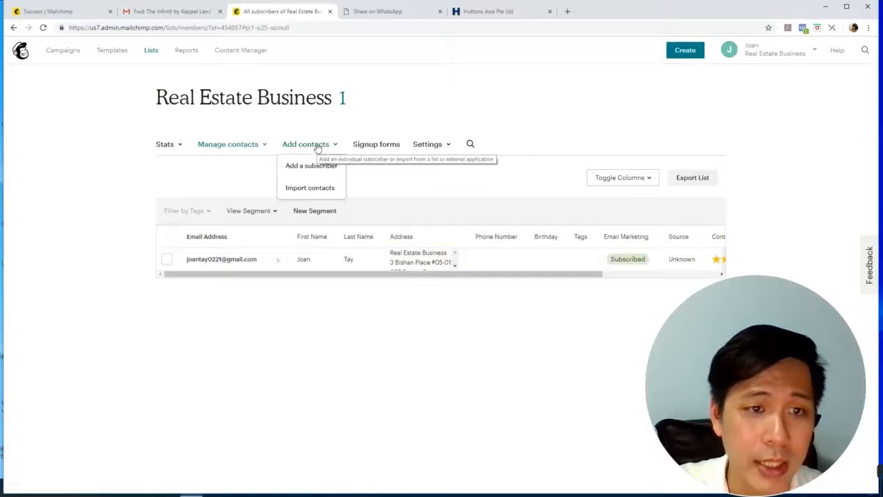
{"action": "left_click", "coordinate": [149, 54]}
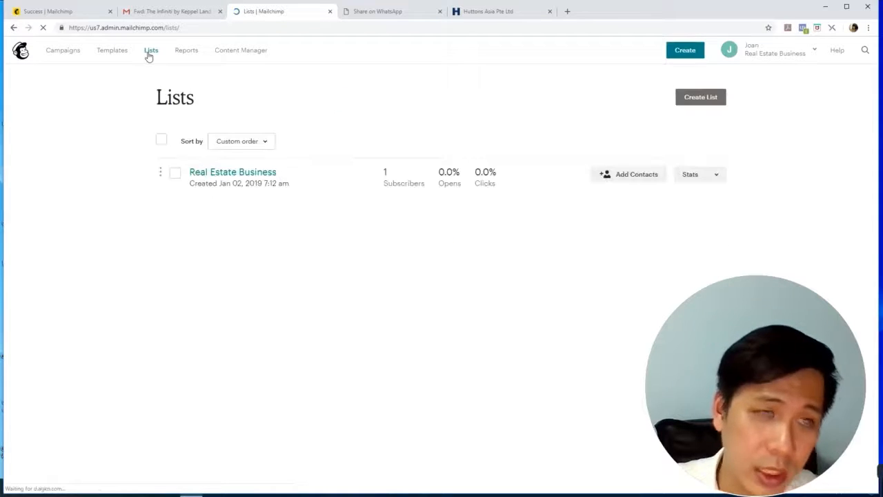
{"action": "left_click", "coordinate": [702, 100]}
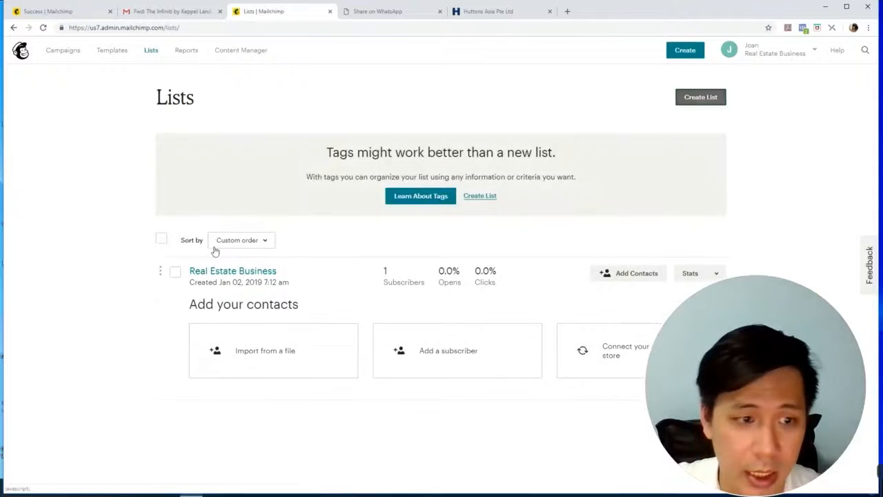
{"action": "left_click", "coordinate": [482, 196]}
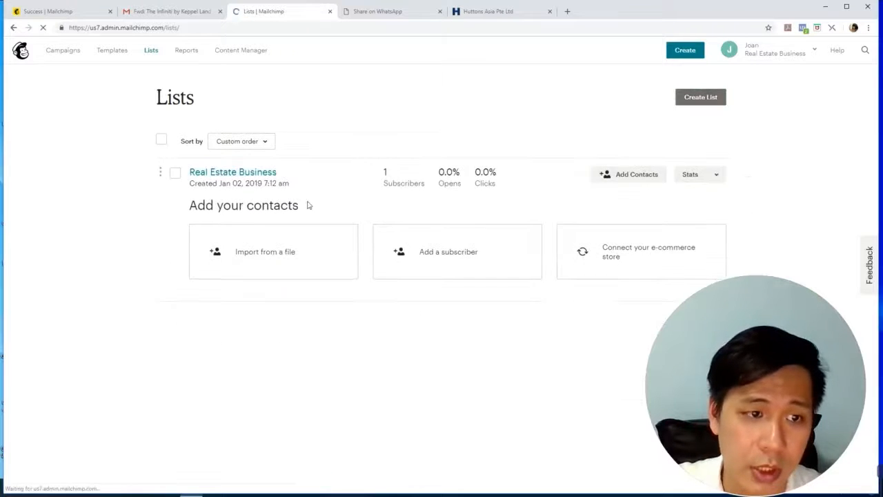
{"action": "left_click", "coordinate": [210, 182]}
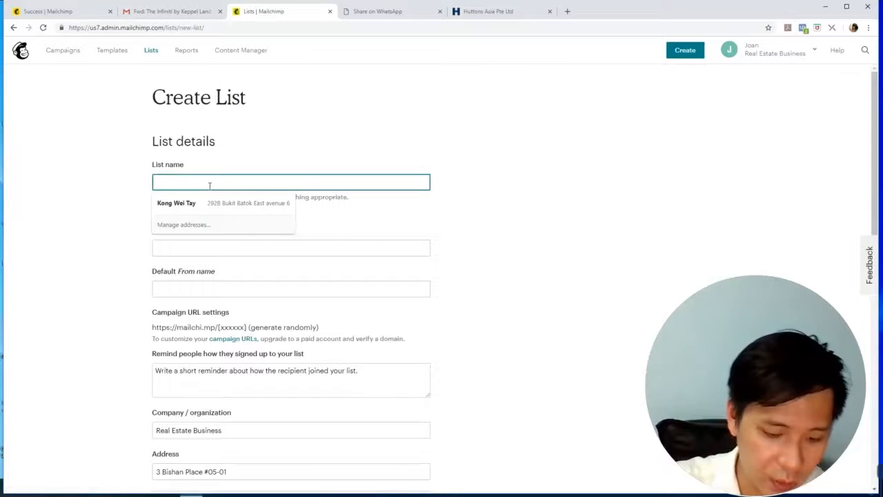
Name the new list 'Singapore Property Investor' and set its default sender e-mail and name.
{"action": "type", "text": "Sin"}
{"action": "key", "text": "BackSpace"}
{"action": "key", "text": "BackSpace"}
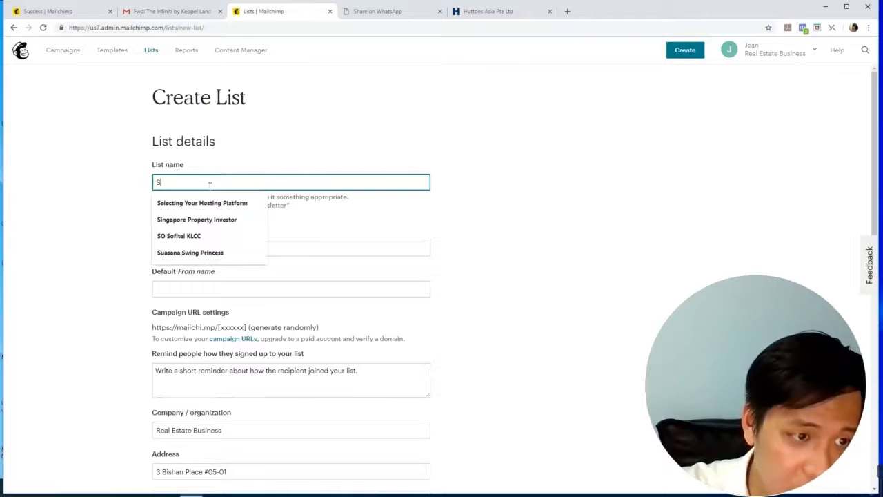
{"action": "type", "text": "in"}
{"action": "left_click", "coordinate": [196, 203]}
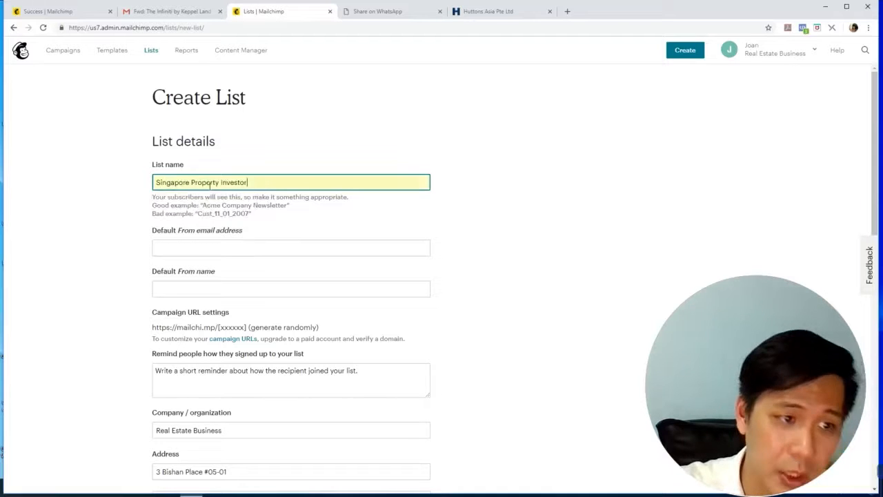
{"action": "left_click", "coordinate": [218, 252]}
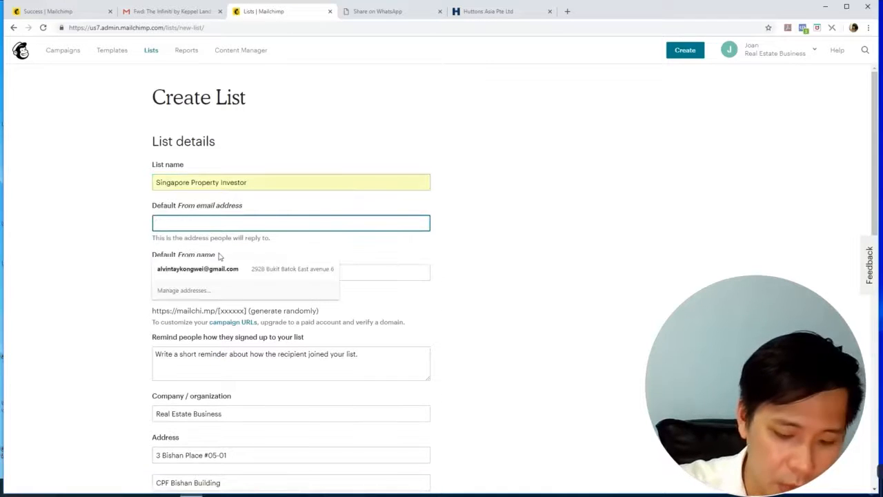
{"action": "left_click", "coordinate": [217, 252]}
{"action": "left_click", "coordinate": [218, 258]}
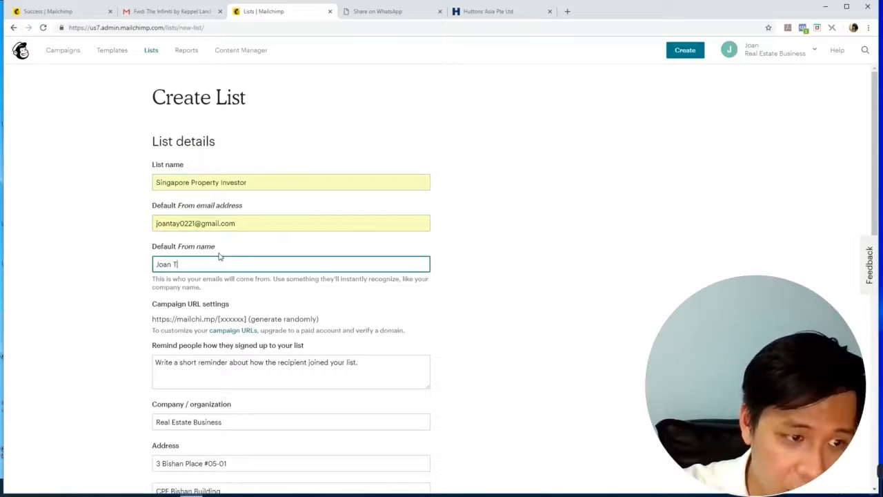
Add the 'They Sent enquiry' signup reminder, leave the phone field empty, and save the list.
{"action": "scroll", "coordinate": [220, 259], "scroll_direction": "down", "scroll_amount": 2}
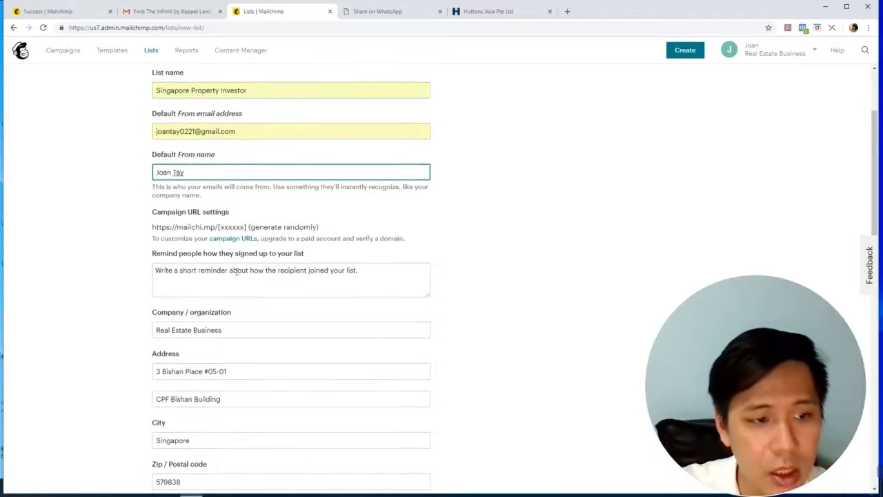
{"action": "left_click", "coordinate": [374, 278]}
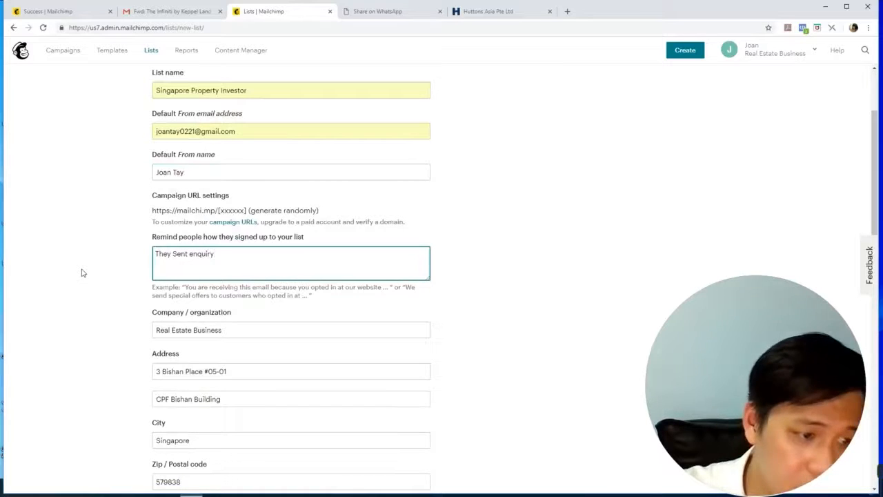
{"action": "scroll", "coordinate": [101, 281], "scroll_direction": "down", "scroll_amount": 4}
{"action": "left_click", "coordinate": [185, 378]}
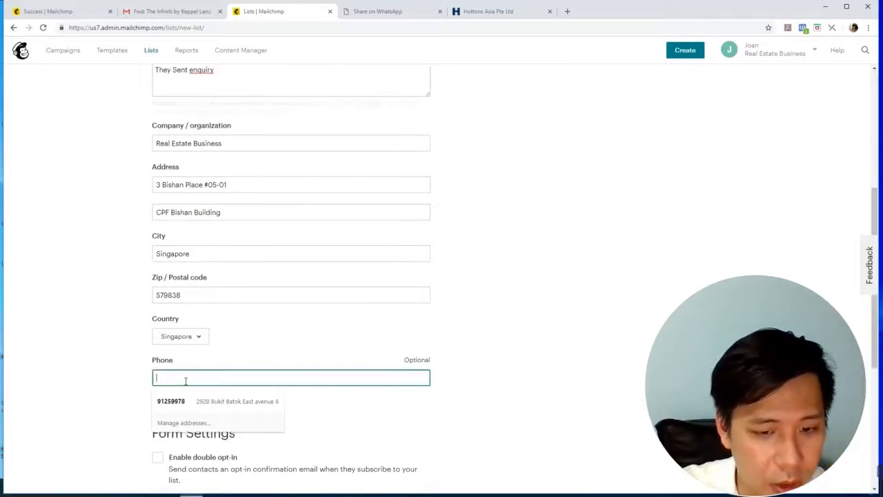
{"action": "scroll", "coordinate": [186, 383], "scroll_direction": "down", "scroll_amount": 1}
{"action": "scroll", "coordinate": [265, 385], "scroll_direction": "down", "scroll_amount": 3}
{"action": "left_click", "coordinate": [178, 233]}
{"action": "left_click", "coordinate": [239, 345]}
{"action": "scroll", "coordinate": [181, 292], "scroll_direction": "down", "scroll_amount": 3}
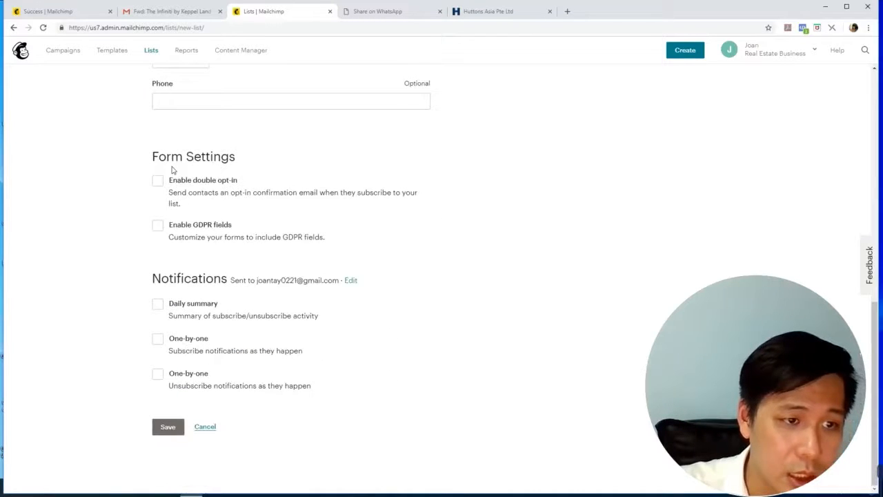
{"action": "left_click", "coordinate": [167, 430]}
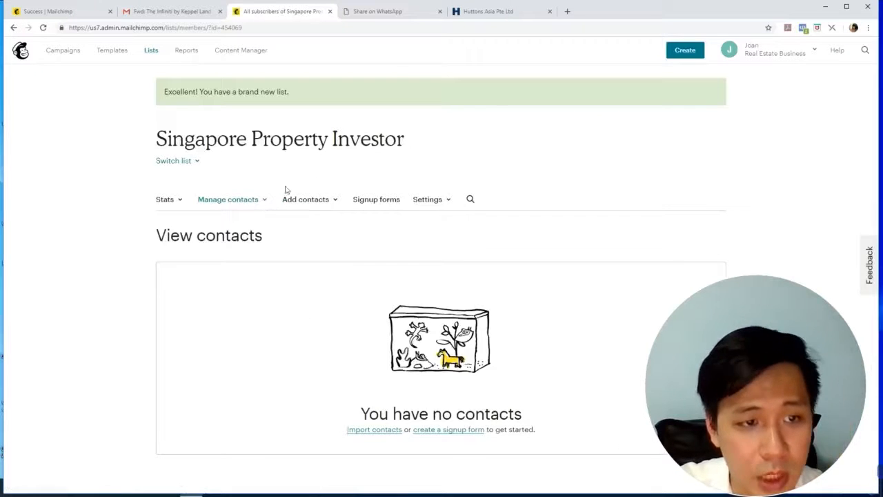
Open the single-subscriber form and fill in the subscriber's e-mail from the autofill suggestion.
{"action": "left_click", "coordinate": [252, 205]}
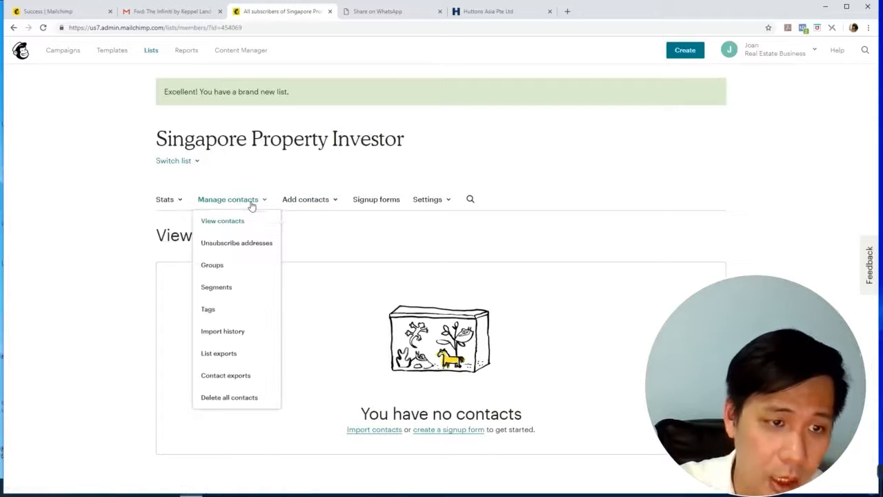
{"action": "left_click", "coordinate": [330, 203]}
{"action": "left_click", "coordinate": [310, 224]}
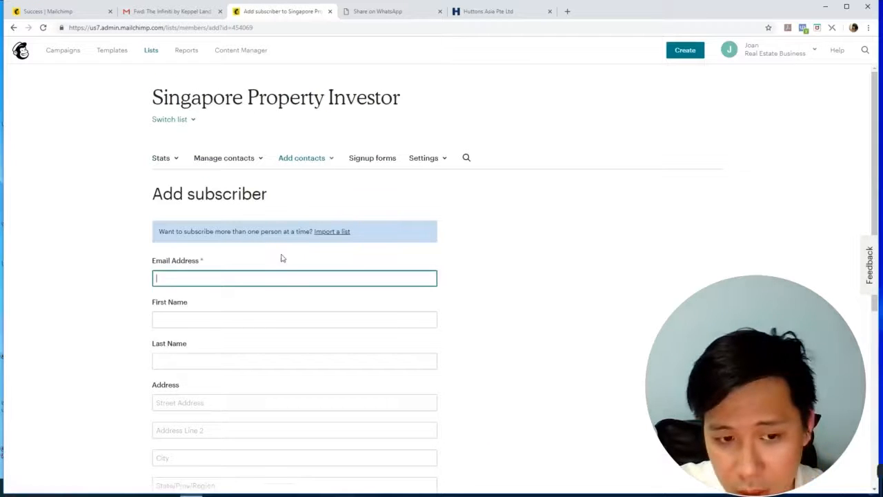
{"action": "type", "text": "t"}
{"action": "key", "text": "BackSpace"}
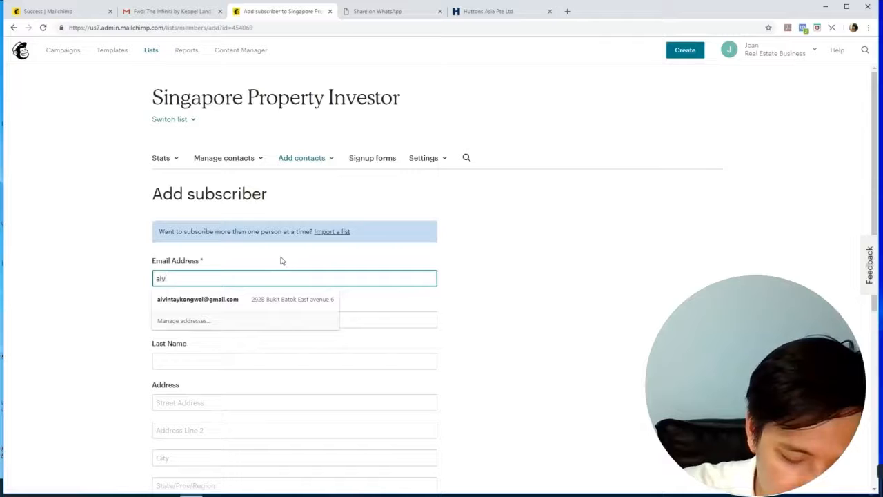
{"action": "key", "text": "Down"}
{"action": "key", "text": "Return"}
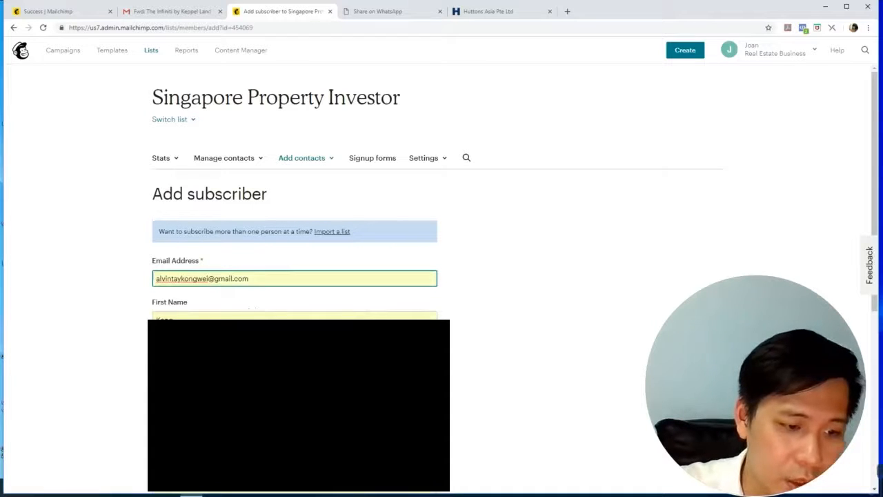
{"action": "left_click", "coordinate": [116, 397]}
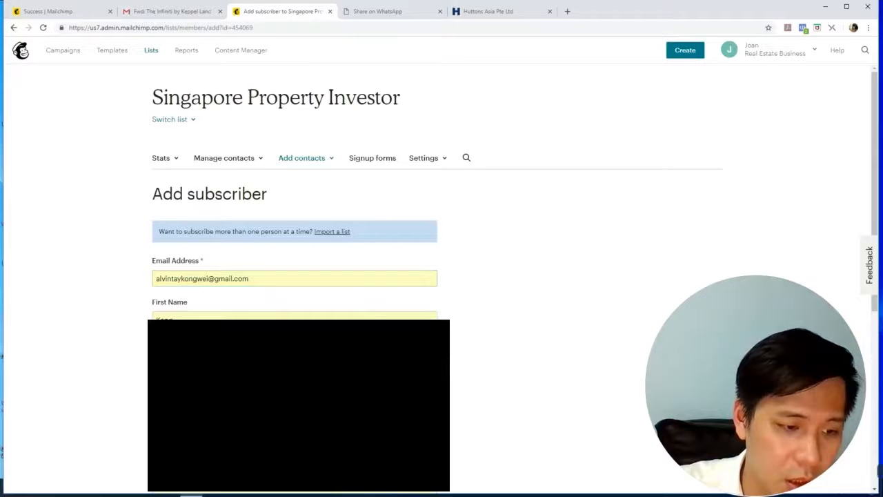
Correct the subscriber's first name and clear the autofilled last name, postal code and phone number.
{"action": "scroll", "coordinate": [441, 276], "scroll_direction": "down", "scroll_amount": 1}
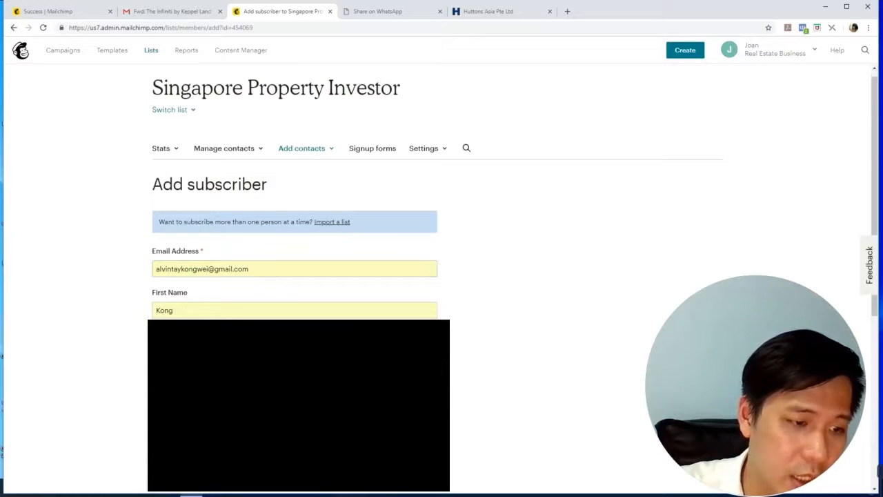
{"action": "double_click", "coordinate": [345, 306]}
{"action": "key", "text": "BackSpace"}
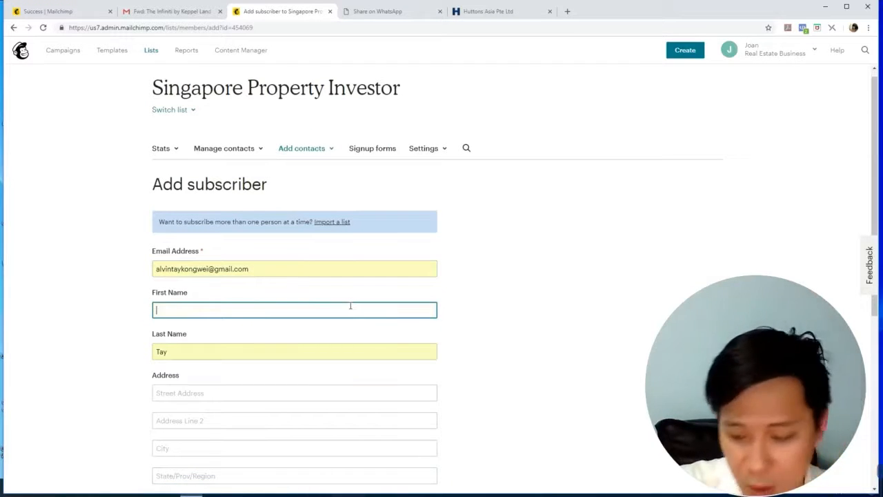
{"action": "type", "text": "Alvin"}
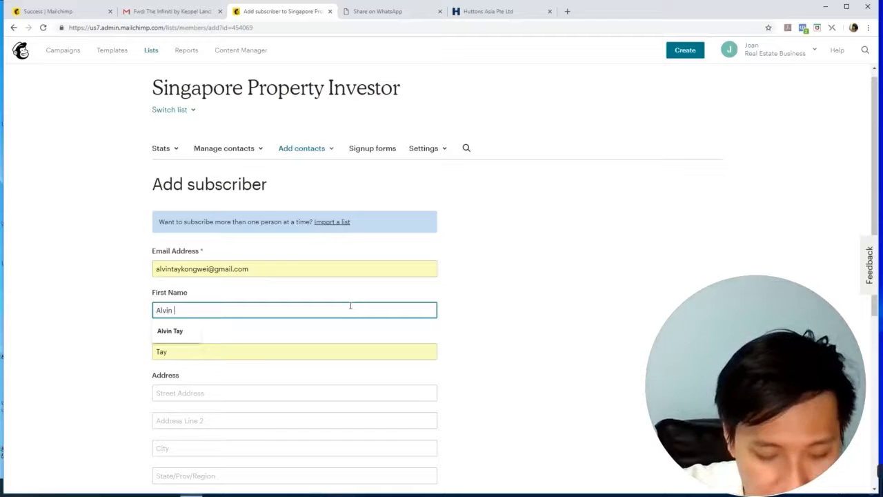
{"action": "key", "text": "ctrl+shift+Left"}
{"action": "left_click", "coordinate": [179, 354]}
{"action": "key", "text": "BackSpace"}
{"action": "key", "text": "BackSpace"}
{"action": "key", "text": "BackSpace"}
{"action": "left_click", "coordinate": [127, 347]}
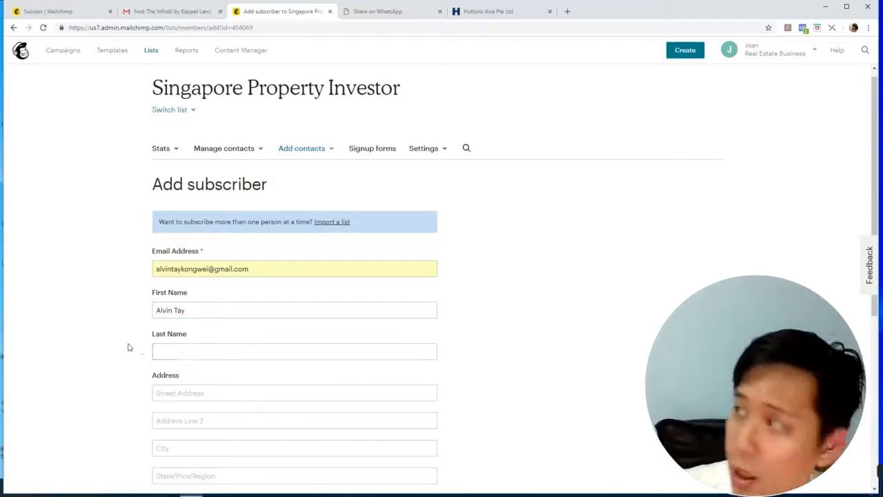
{"action": "scroll", "coordinate": [317, 331], "scroll_direction": "down", "scroll_amount": 4}
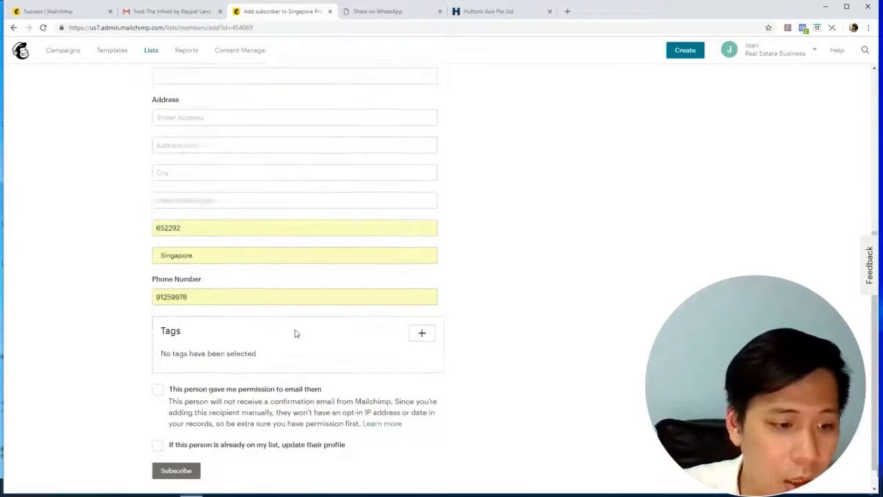
{"action": "left_click_drag", "start_coordinate": [202, 203], "coordinate": [150, 208]}
{"action": "key", "text": "BackSpace"}
{"action": "left_click", "coordinate": [225, 271]}
{"action": "key", "text": "ctrl+a"}
{"action": "key", "text": "BackSpace"}
{"action": "left_click", "coordinate": [109, 279]}
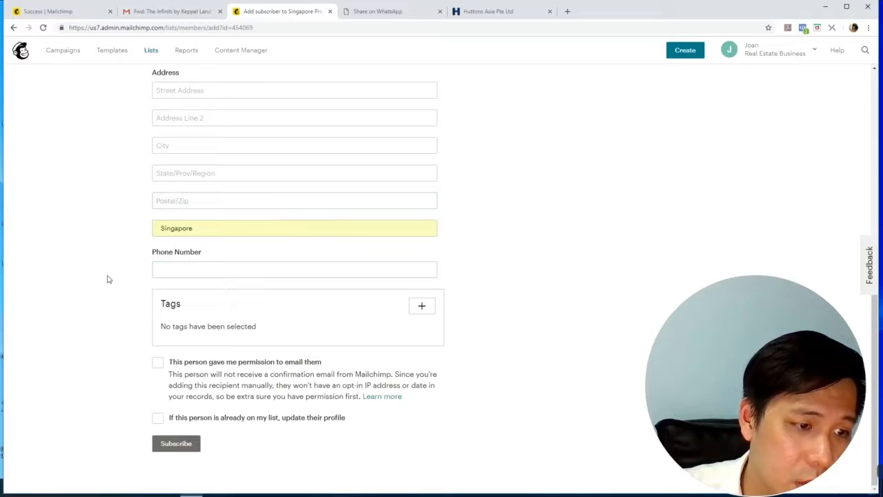
Confirm e-mail permission and subscribe the contact to Singapore Property Investor.
{"action": "left_click", "coordinate": [158, 364]}
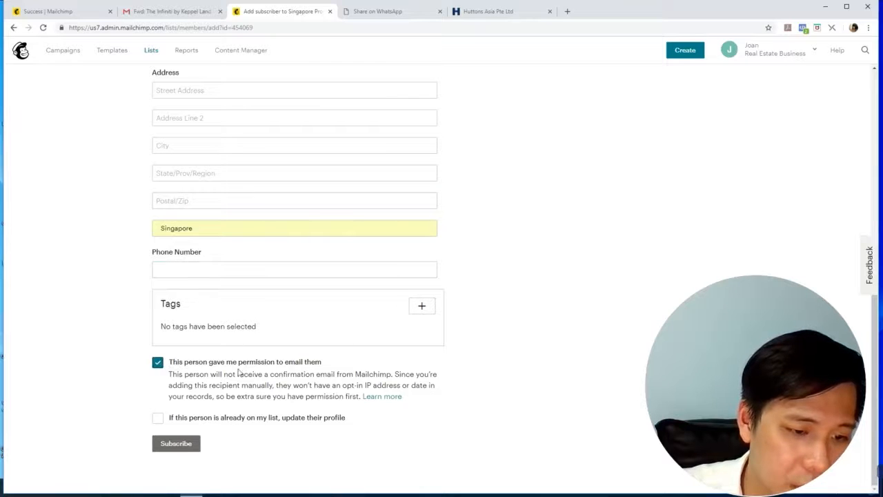
{"action": "left_click", "coordinate": [175, 443]}
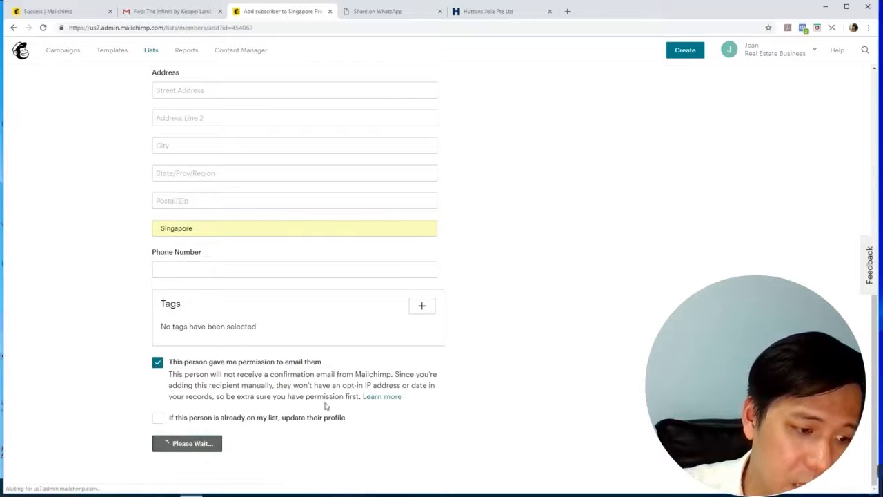
{"action": "scroll", "coordinate": [316, 379], "scroll_direction": "down", "scroll_amount": 5}
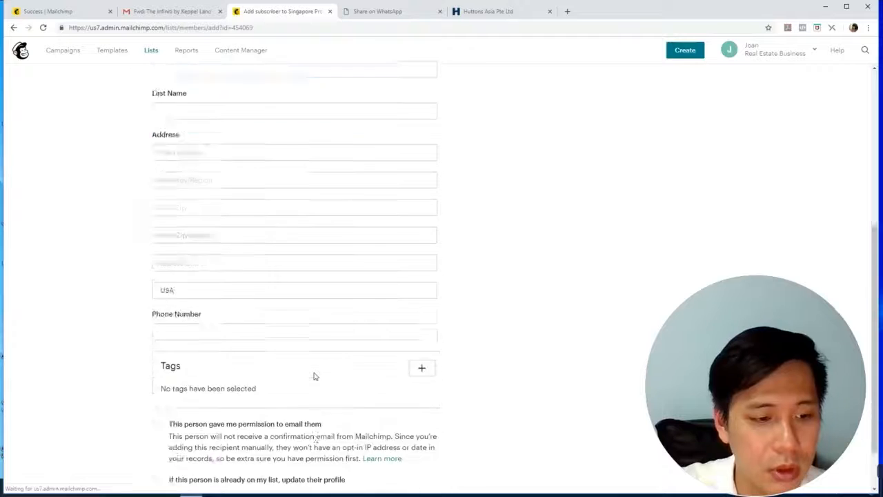
{"action": "scroll", "coordinate": [314, 376], "scroll_direction": "up", "scroll_amount": 5}
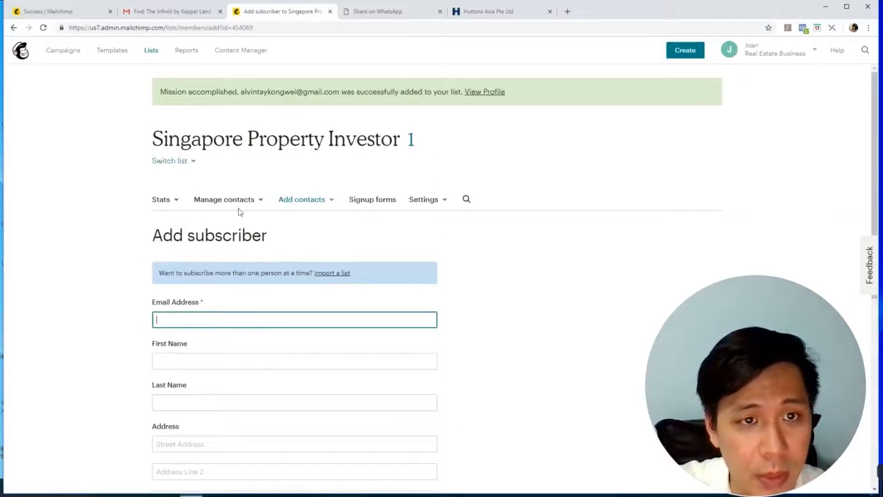
In The Infiniti Vietnam draft, pick the Singapore Property Investor list and start a new segment.
{"action": "left_click", "coordinate": [68, 53]}
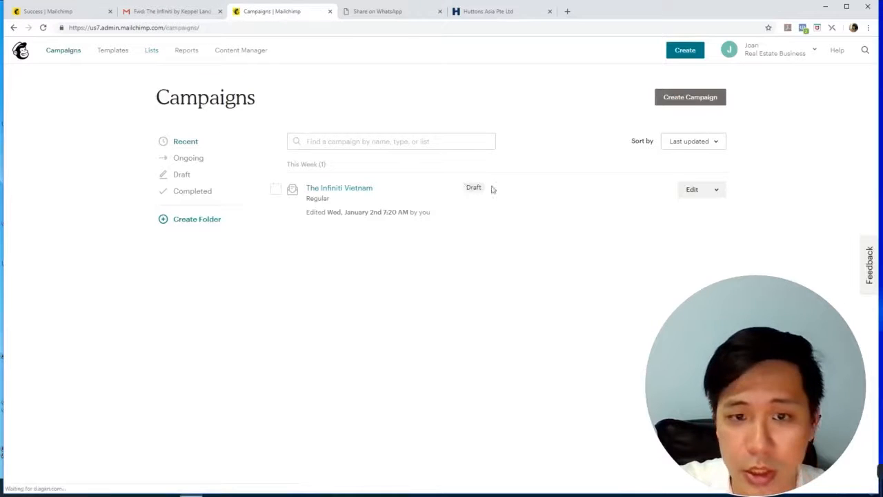
{"action": "left_click", "coordinate": [691, 190]}
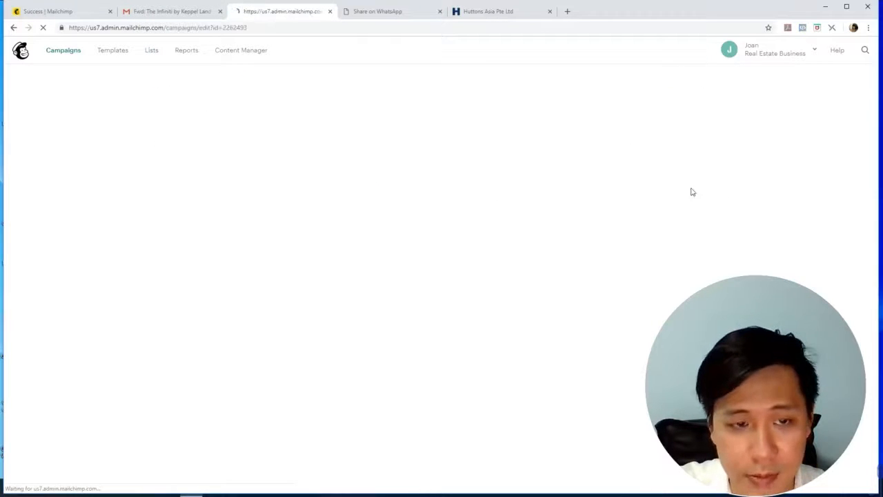
{"action": "left_click", "coordinate": [660, 195]}
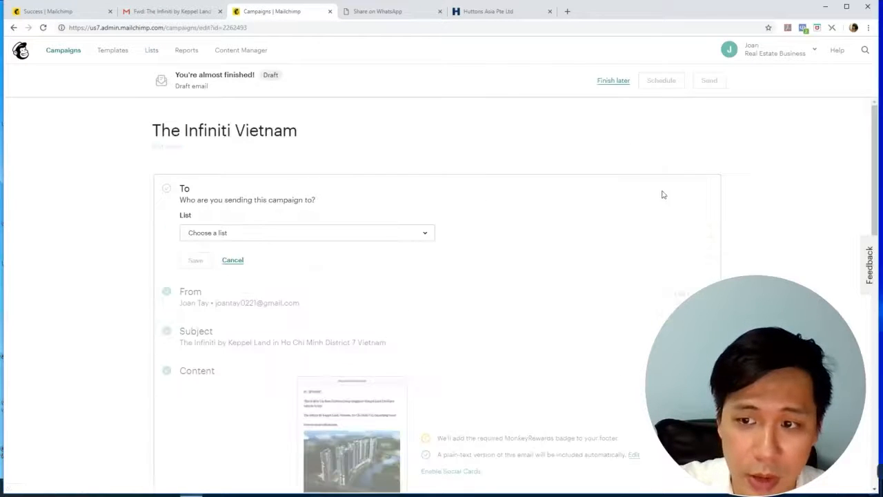
{"action": "left_click", "coordinate": [243, 232]}
{"action": "left_click", "coordinate": [234, 293]}
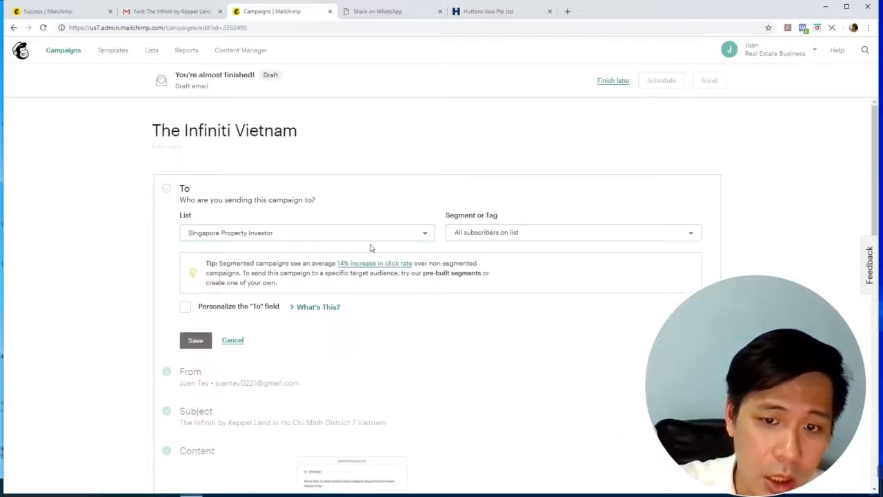
{"action": "left_click", "coordinate": [469, 233]}
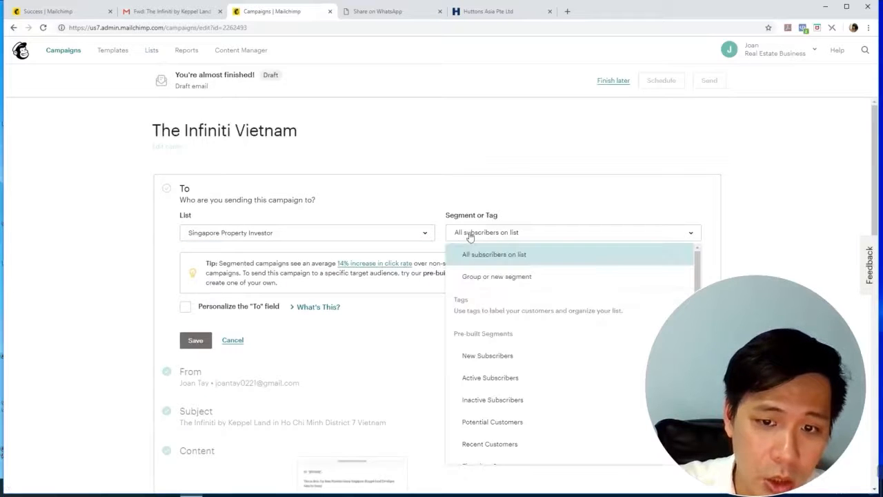
{"action": "left_click", "coordinate": [492, 276]}
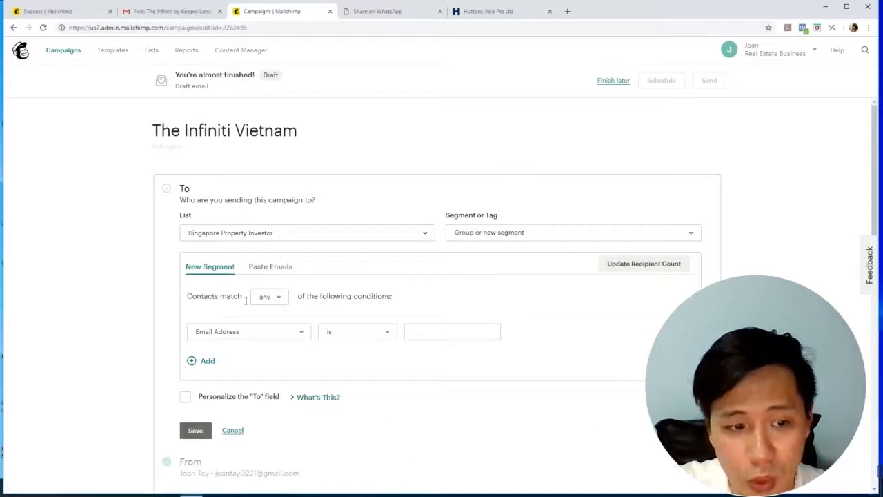
Set the segment condition to Email Address is the subscriber's address and update the recipient count.
{"action": "left_click", "coordinate": [245, 331]}
{"action": "left_click", "coordinate": [235, 246]}
{"action": "left_click", "coordinate": [418, 331]}
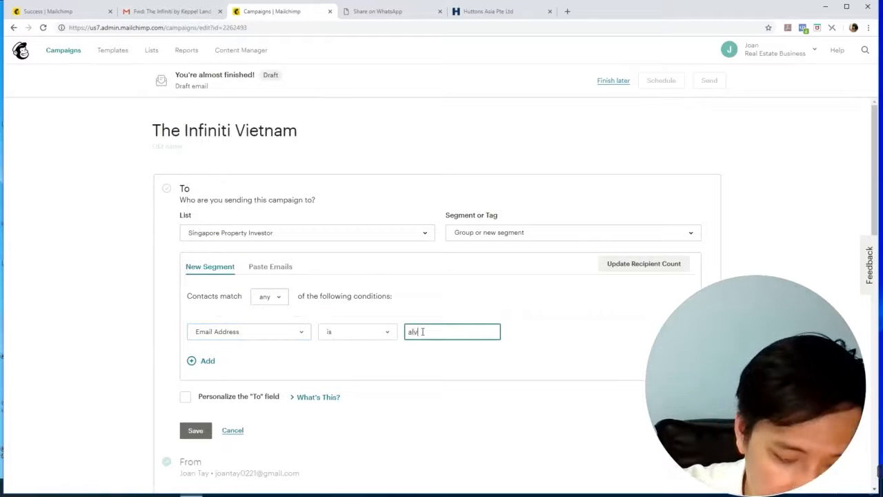
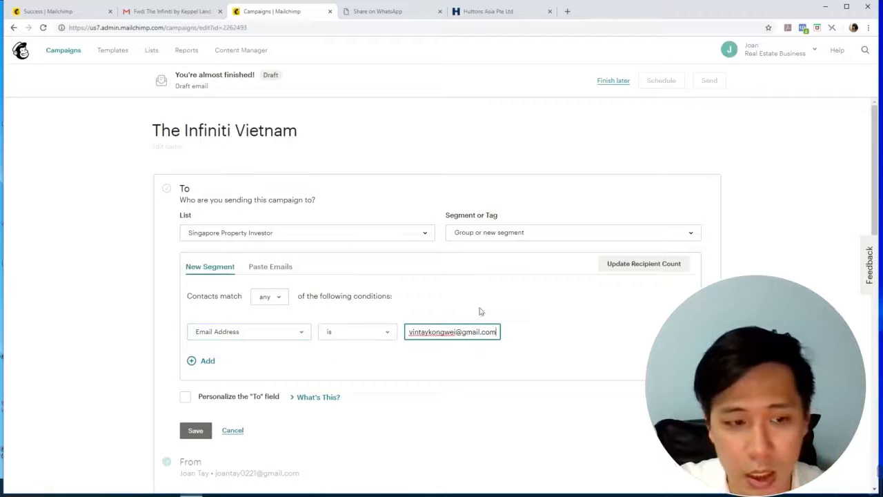
{"action": "left_click", "coordinate": [659, 266]}
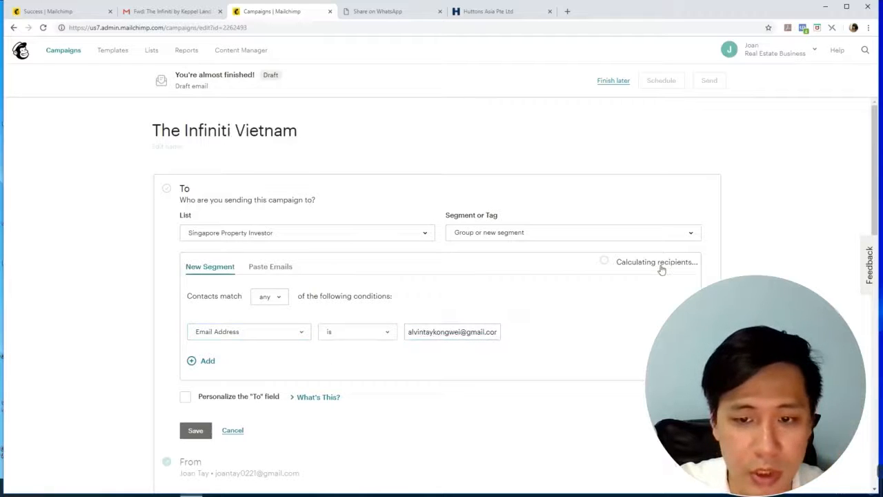
Personalize the To field with *|FNAME|* and save the recipient settings.
{"action": "left_click", "coordinate": [185, 398]}
{"action": "scroll", "coordinate": [218, 402], "scroll_direction": "down", "scroll_amount": 1}
{"action": "left_click", "coordinate": [229, 388]}
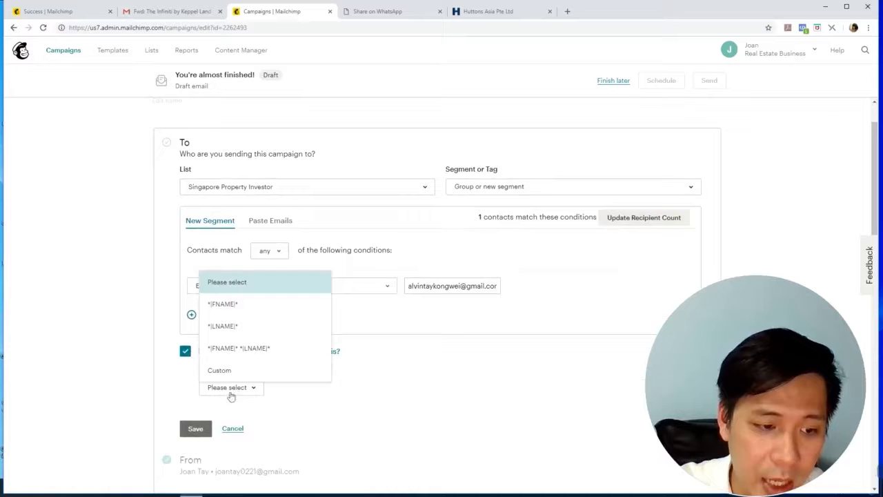
{"action": "left_click", "coordinate": [221, 306]}
{"action": "left_click", "coordinate": [196, 428]}
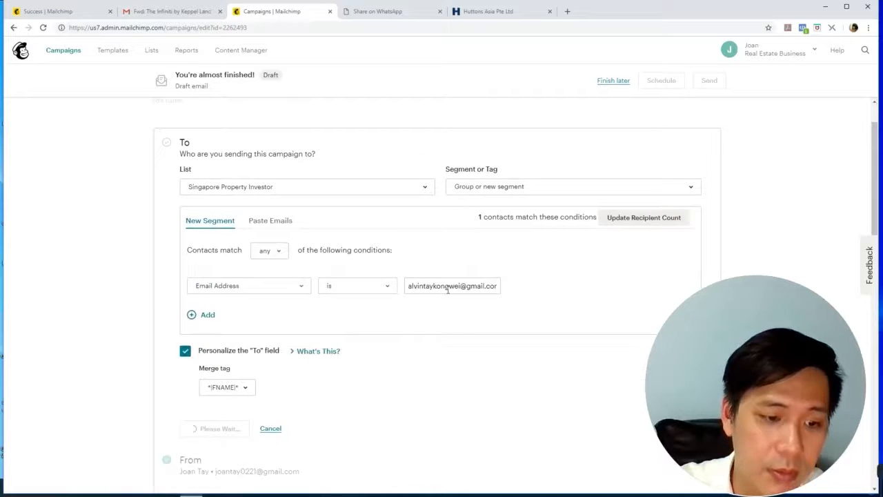
{"action": "scroll", "coordinate": [331, 245], "scroll_direction": "down", "scroll_amount": 3}
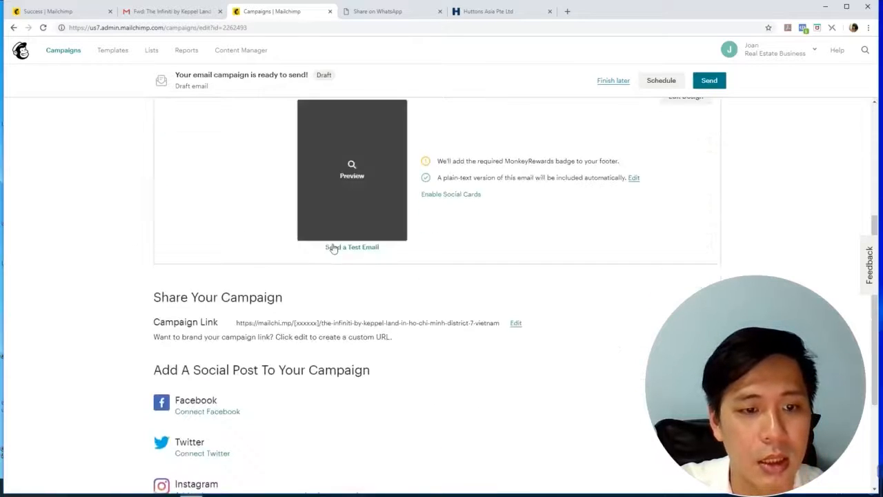
{"action": "scroll", "coordinate": [419, 272], "scroll_direction": "up", "scroll_amount": 2}
{"action": "scroll", "coordinate": [541, 227], "scroll_direction": "down", "scroll_amount": 2}
{"action": "scroll", "coordinate": [457, 278], "scroll_direction": "up", "scroll_amount": 3}
{"action": "scroll", "coordinate": [331, 298], "scroll_direction": "down", "scroll_amount": 2}
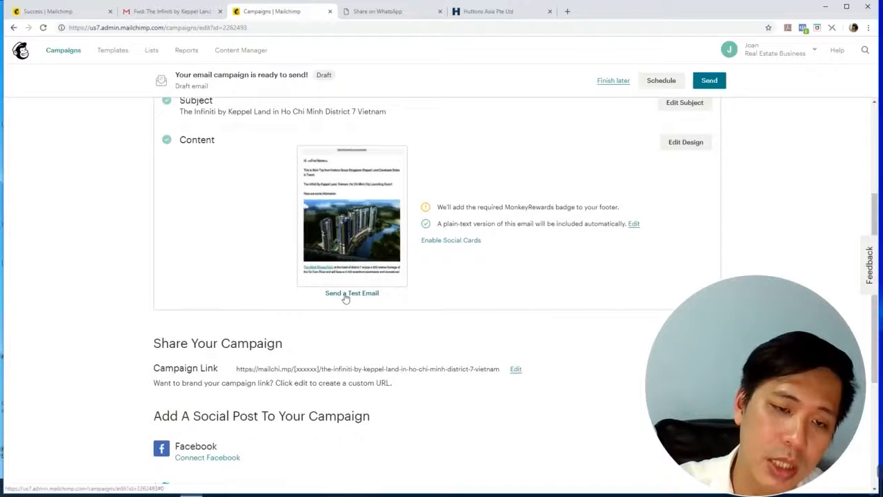
{"action": "scroll", "coordinate": [508, 295], "scroll_direction": "up", "scroll_amount": 3}
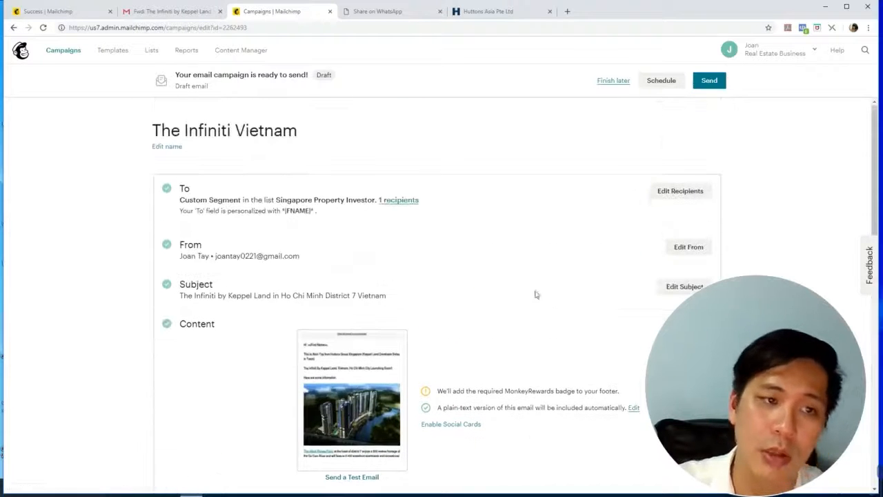
Send The Infiniti Vietnam campaign now, then view the Lists overview.
{"action": "left_click", "coordinate": [708, 82]}
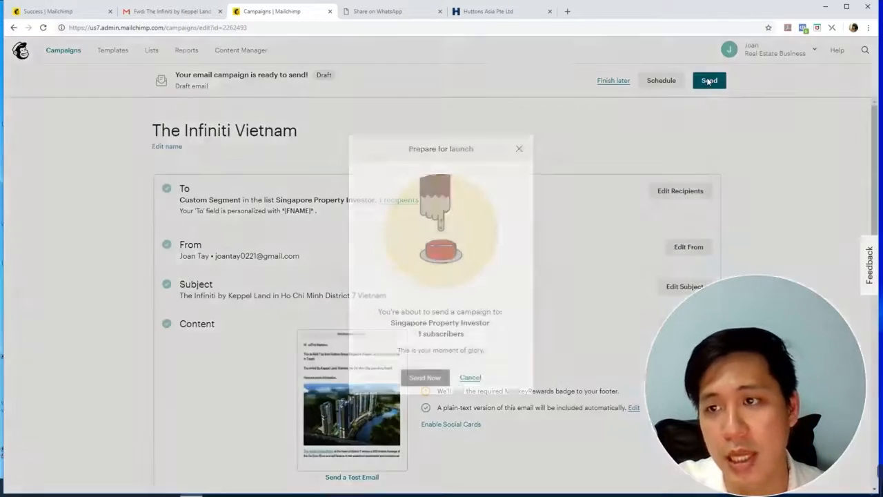
{"action": "left_click", "coordinate": [424, 376]}
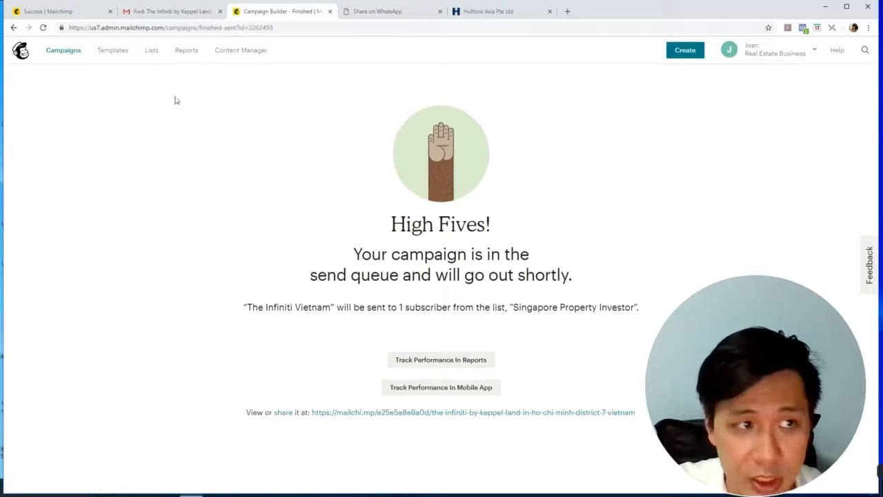
{"action": "left_click", "coordinate": [146, 53]}
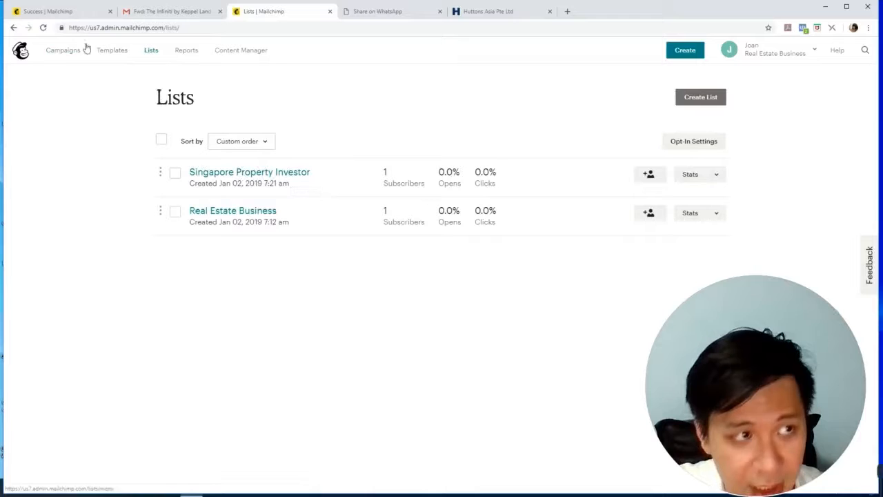
Replicate the sent Infiniti Vietnam campaign and edit the copy's recipients.
{"action": "left_click", "coordinate": [61, 52]}
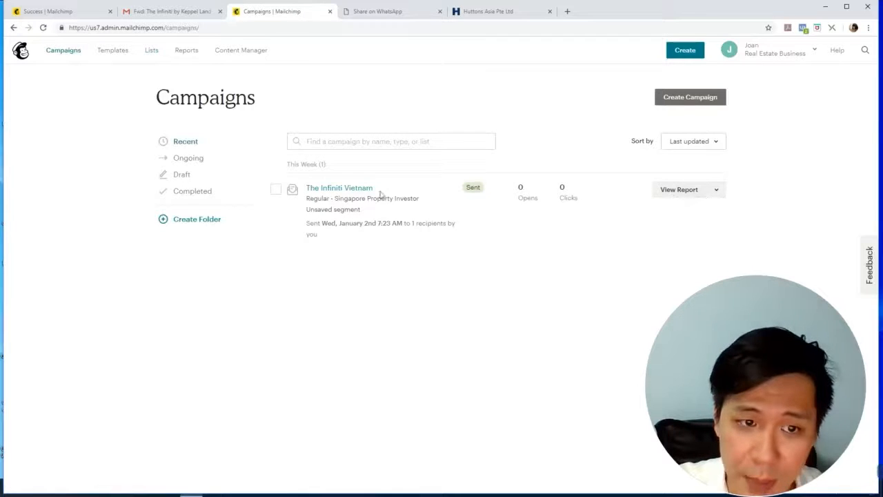
{"action": "left_click", "coordinate": [716, 189]}
{"action": "left_click", "coordinate": [683, 256]}
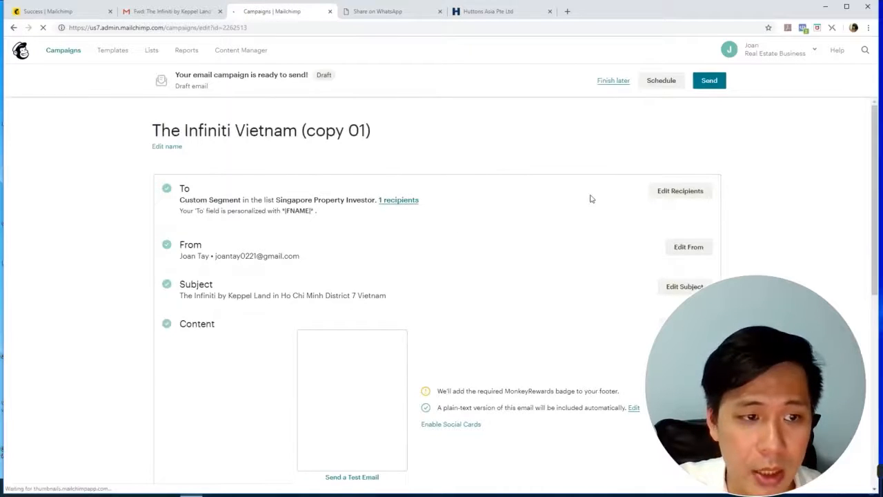
{"action": "left_click", "coordinate": [680, 191]}
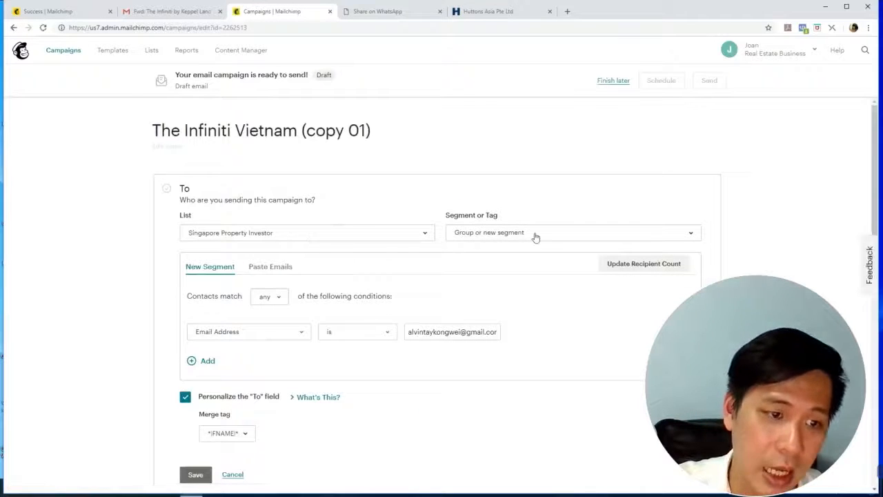